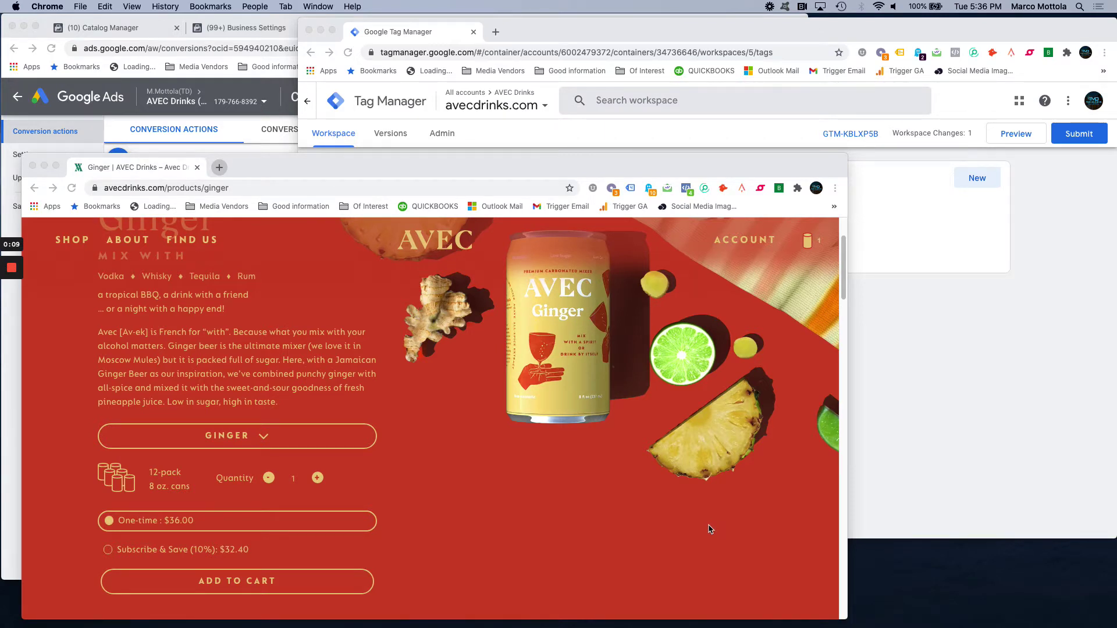
Check which tags are detected on the Ginger product page, then close the tag analysis
left_click(923, 355)
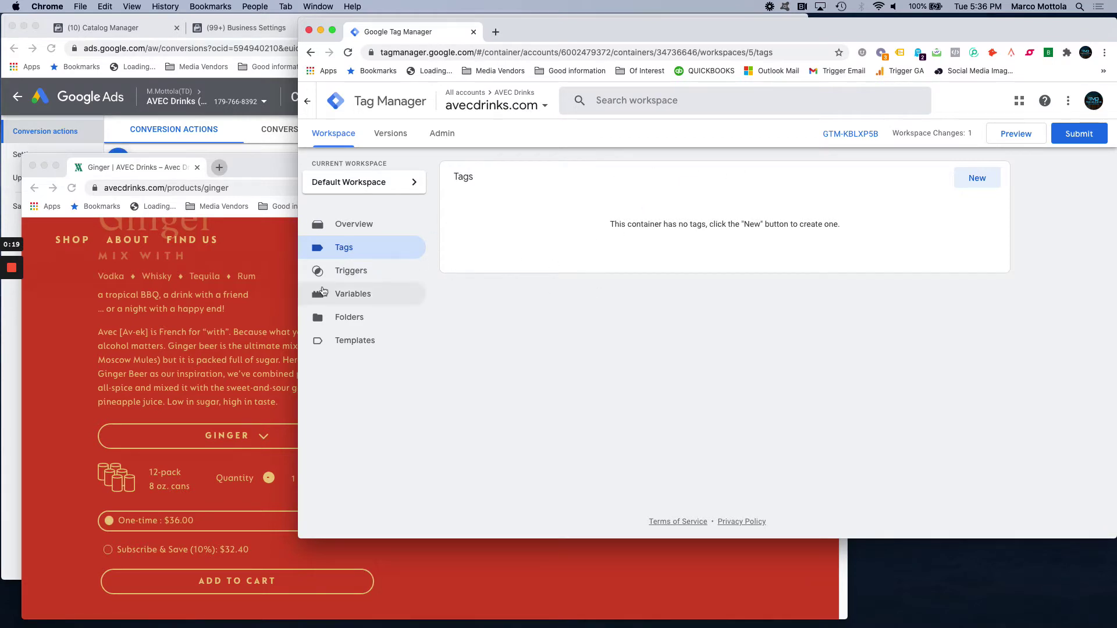
left_click(275, 249)
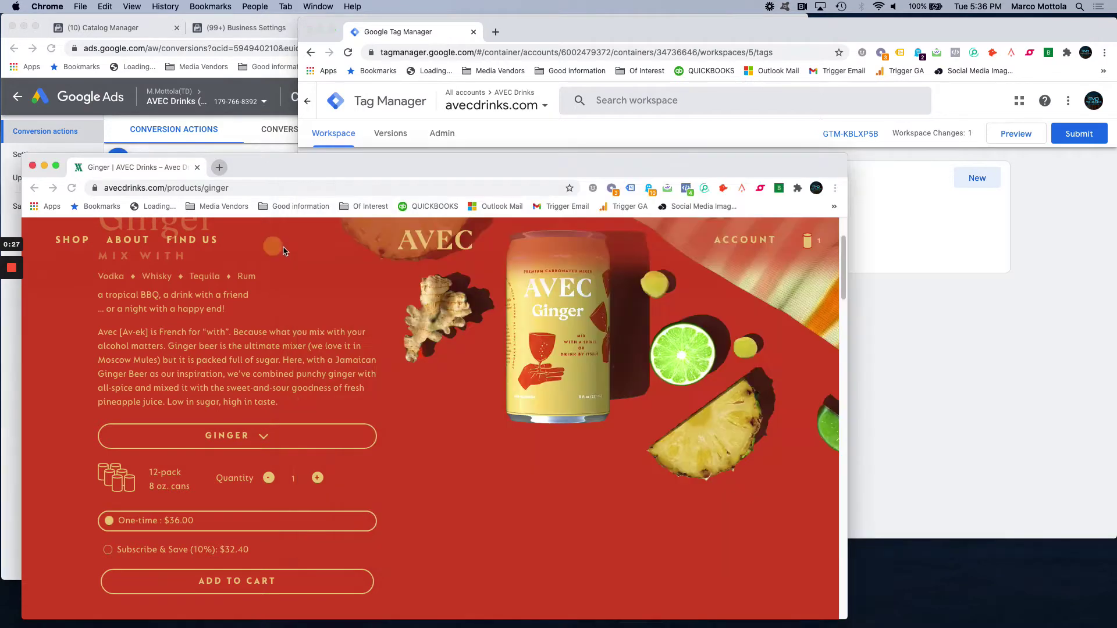
left_click(630, 189)
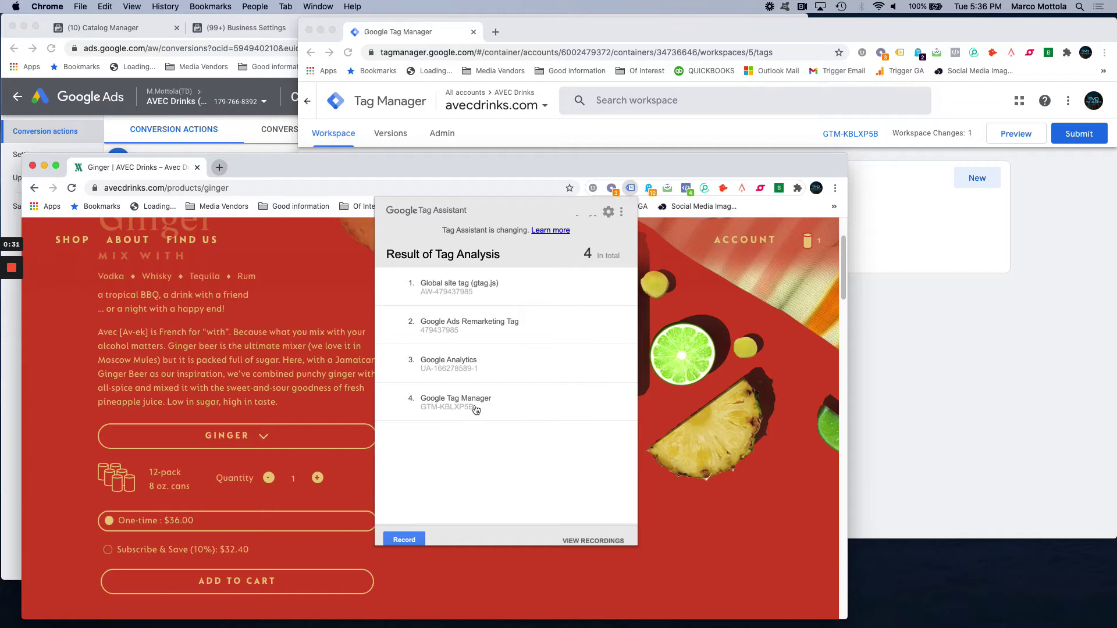
left_click(690, 504)
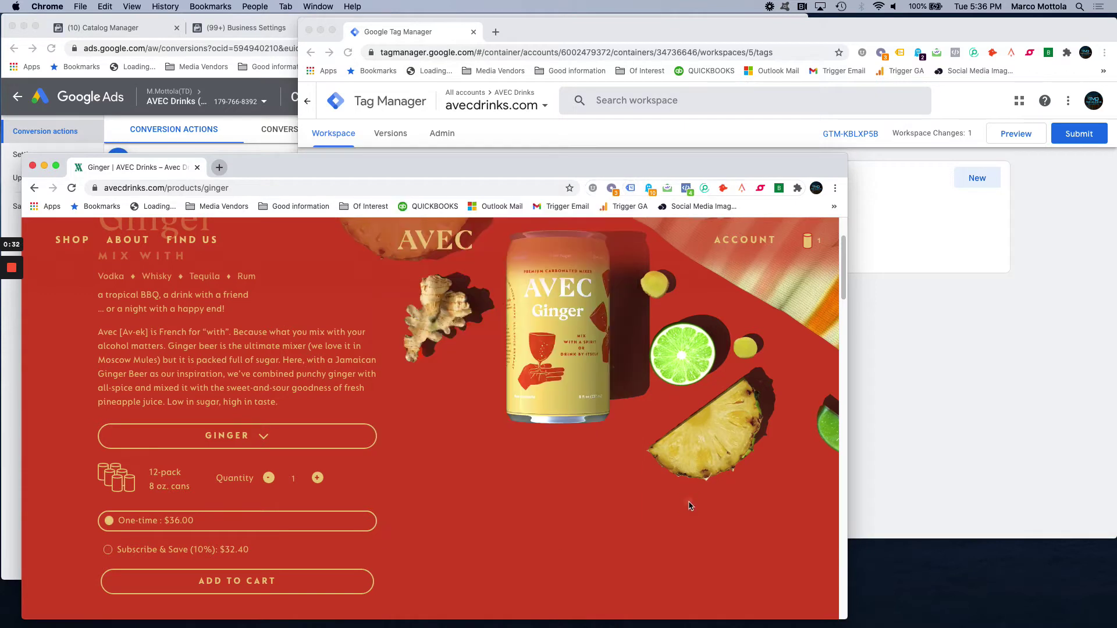
left_click(632, 189)
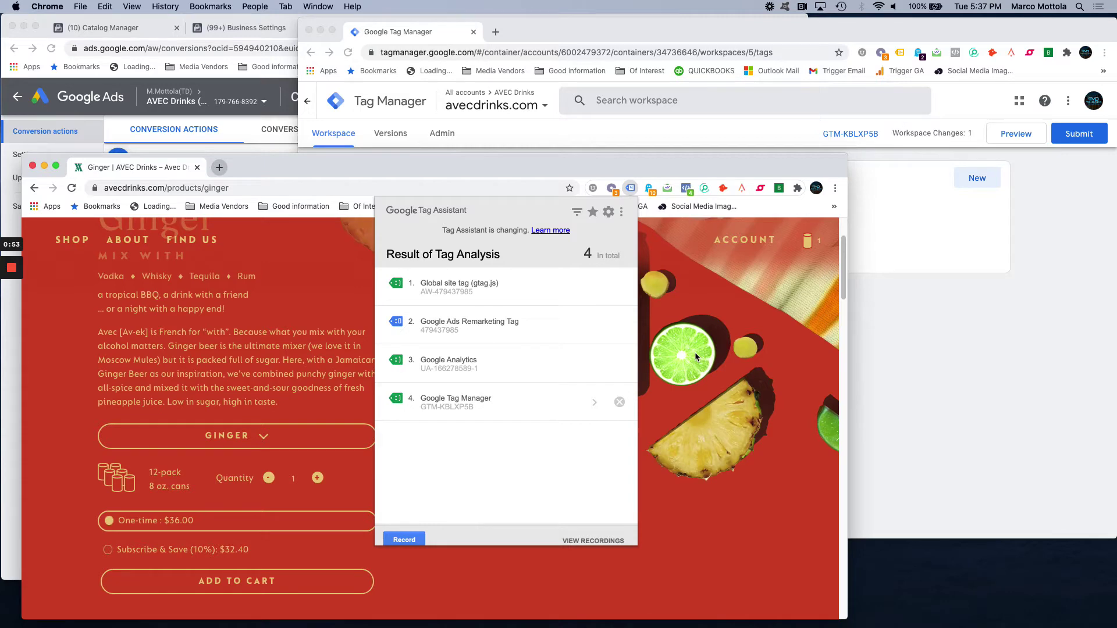
left_click(345, 280)
Add the Ginger 12-pack to the cart
scroll(438, 352, "up", 3)
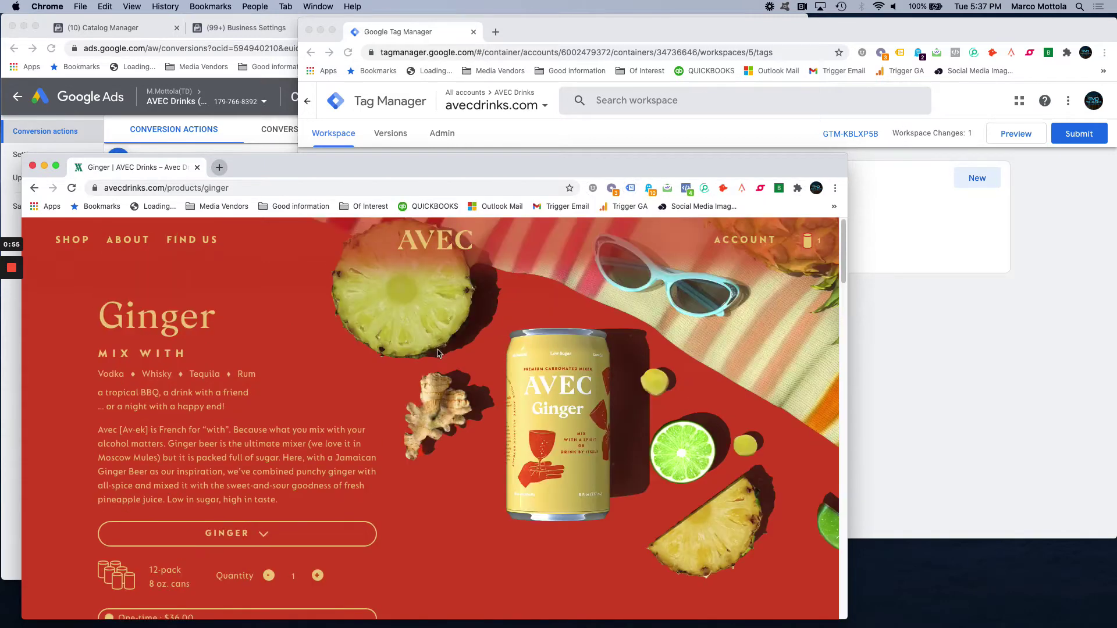
left_click_drag(398, 175, 397, 167)
scroll(343, 379, "down", 3)
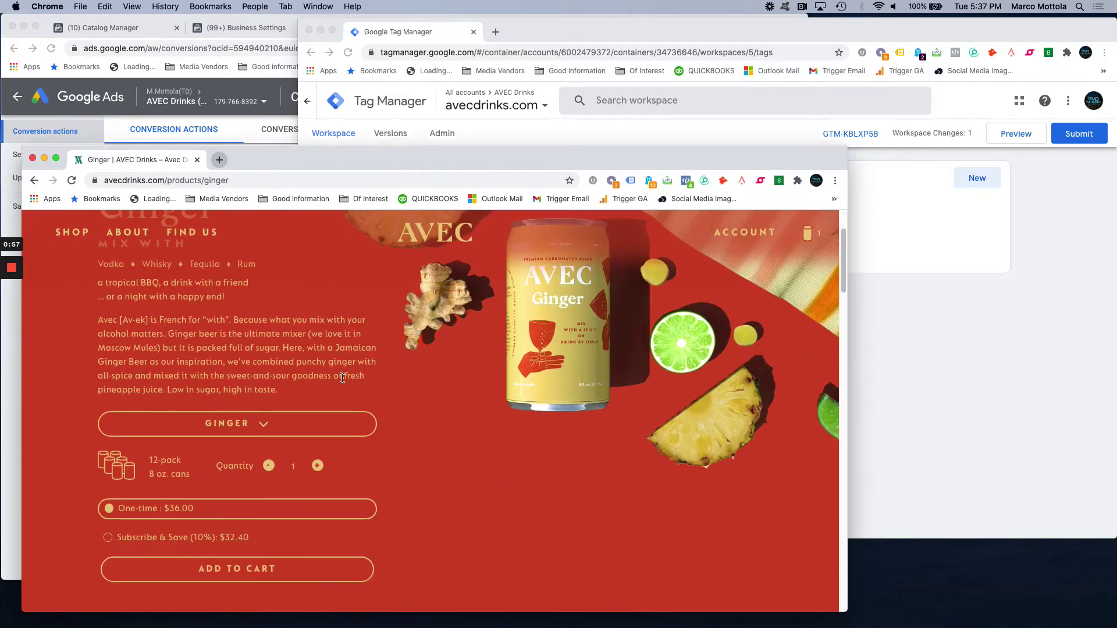
scroll(223, 530, "down", 1)
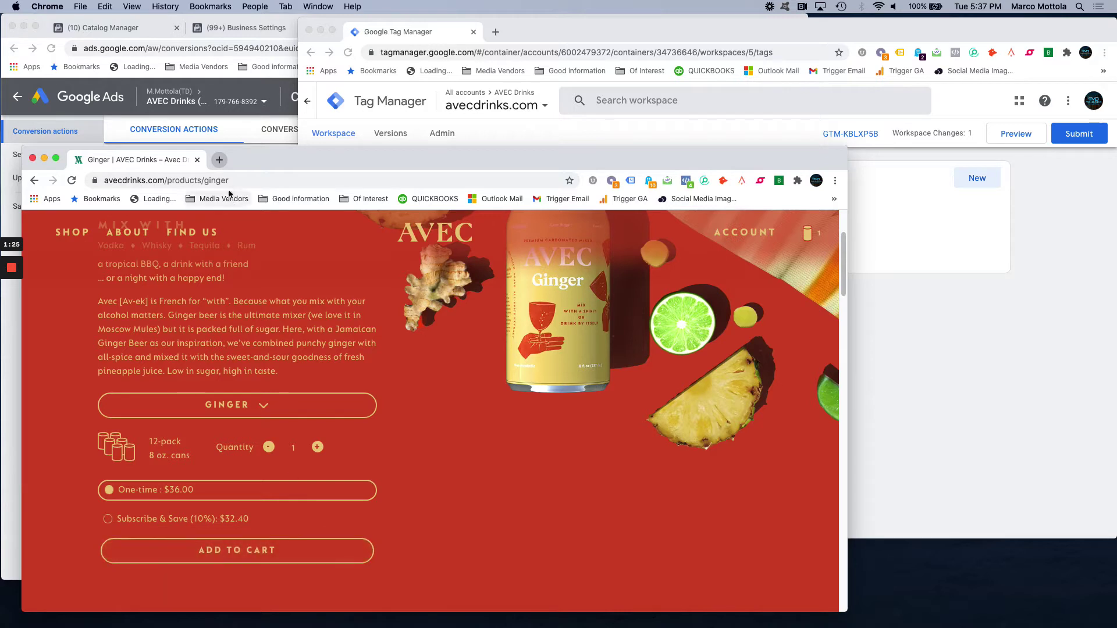
left_click(244, 552)
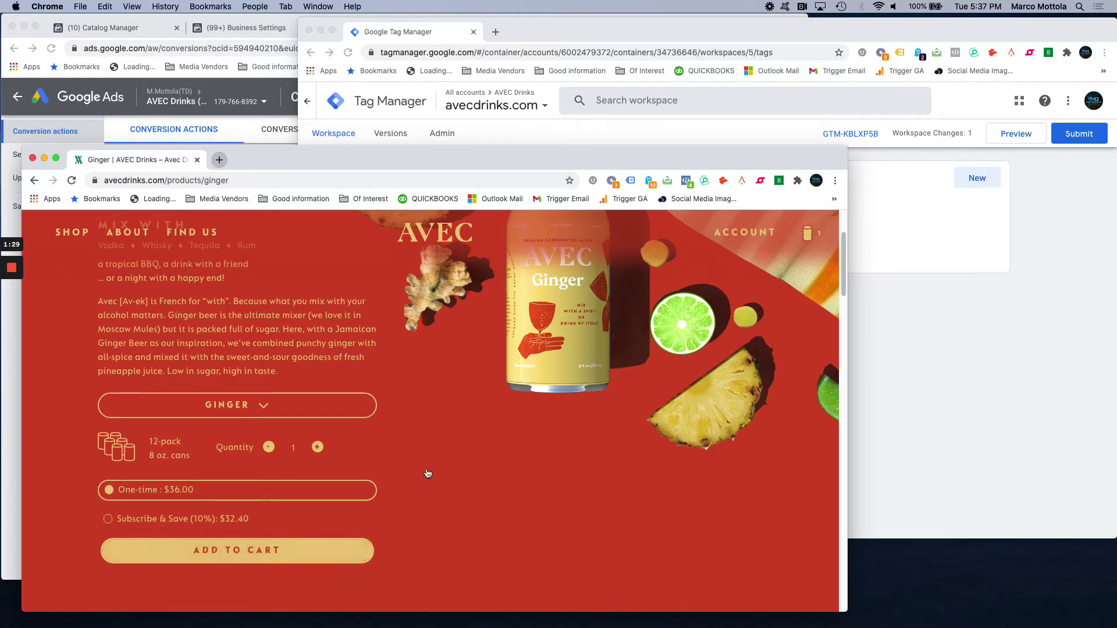
left_click(936, 312)
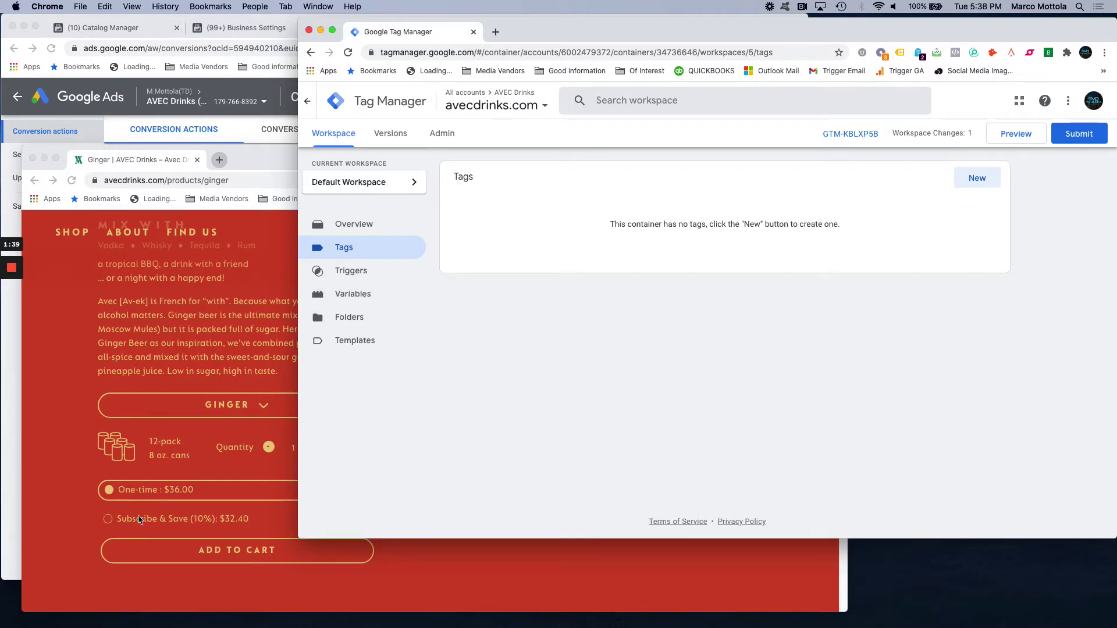
On the Ginger page, browse the other flavours and choose the Subscribe & Save option
left_click(79, 541)
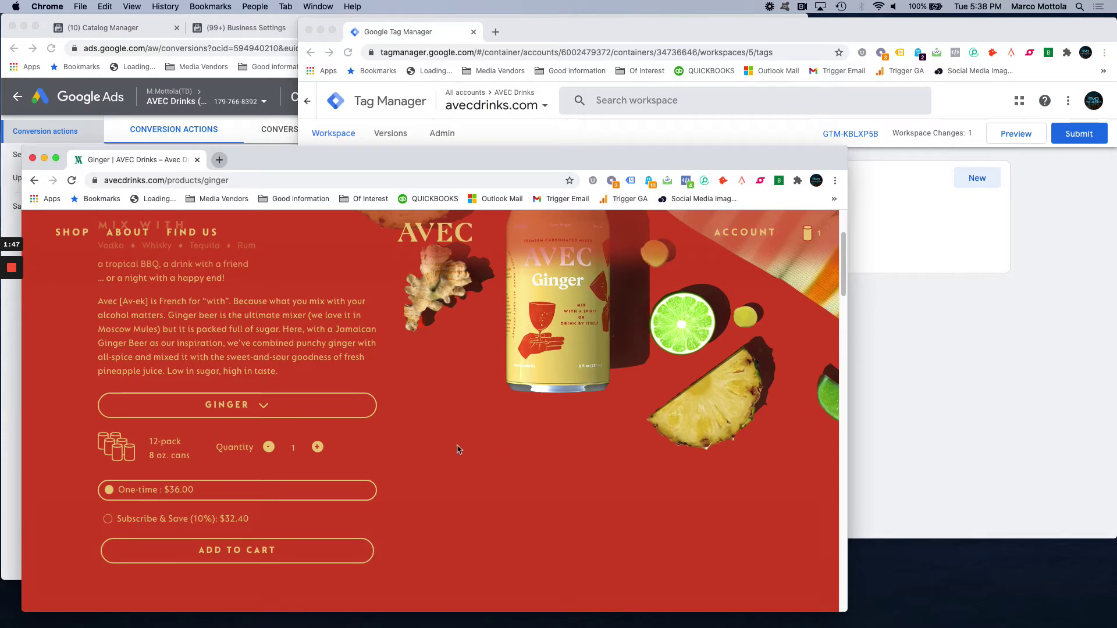
left_click(245, 407)
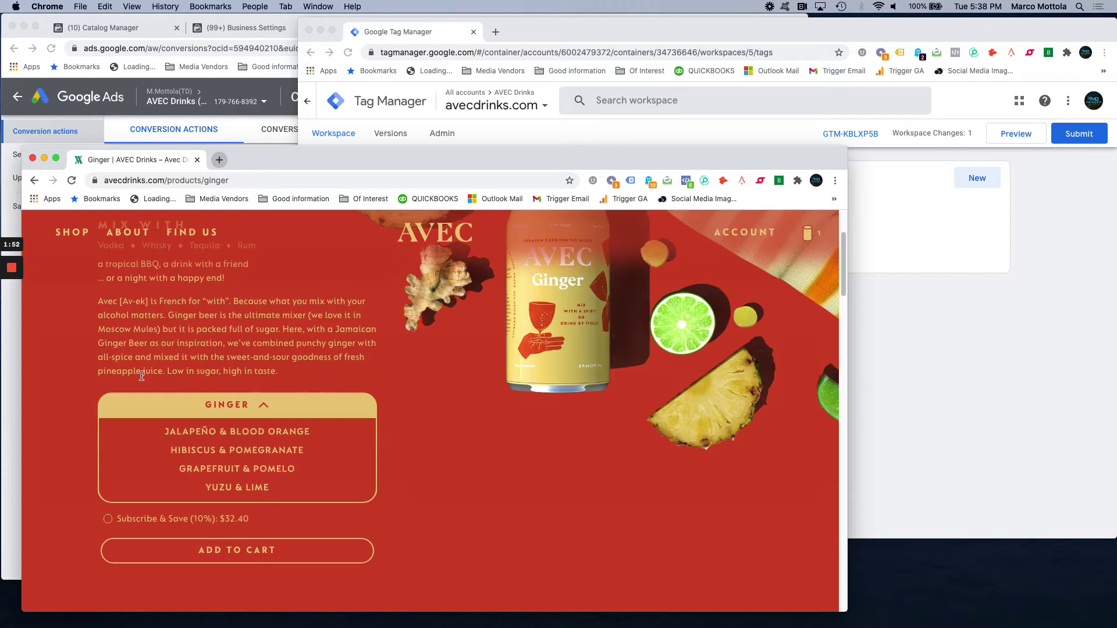
scroll(138, 520, "down", 1)
left_click(131, 516)
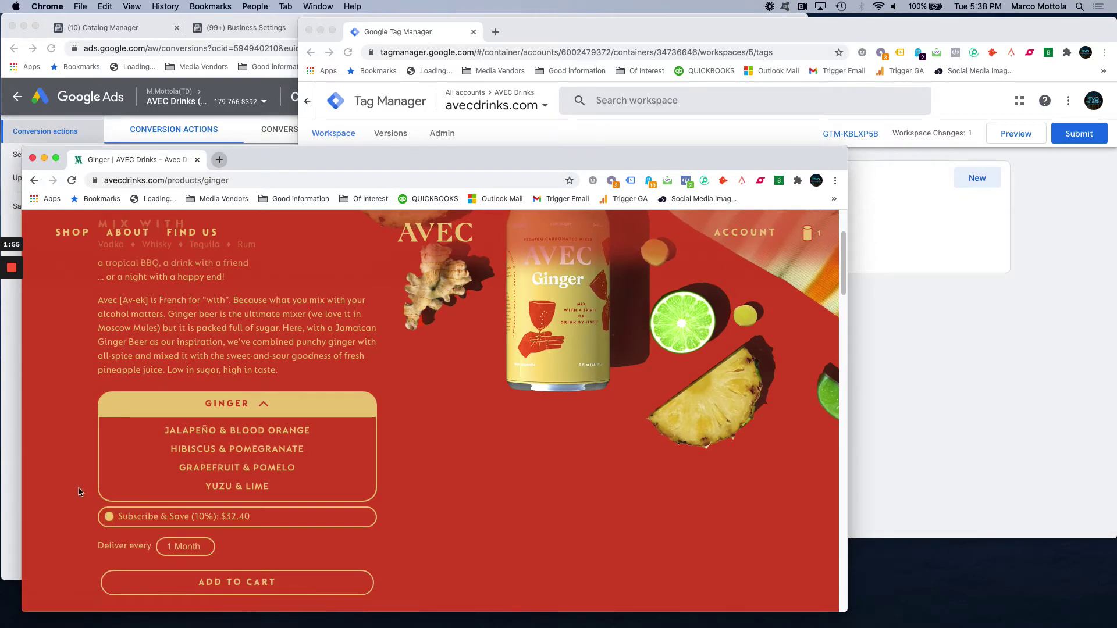
scroll(96, 494, "down", 3)
scroll(87, 465, "up", 6)
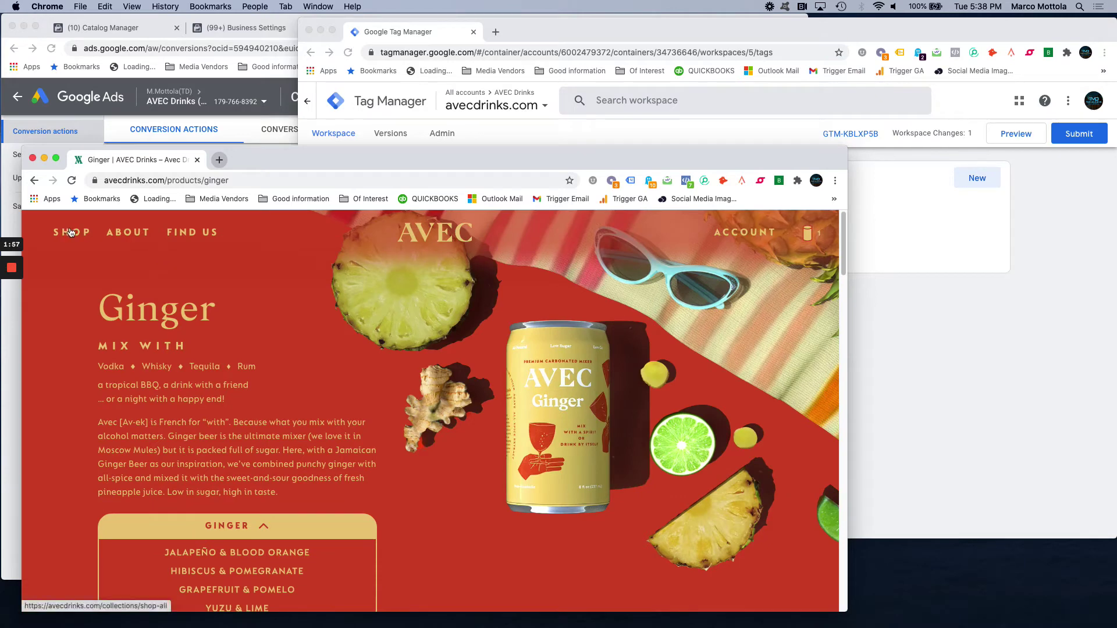
Open the Hibiscus & Pomegranate product page from the shop-all collection, then return to Tag Manager
left_click(71, 232)
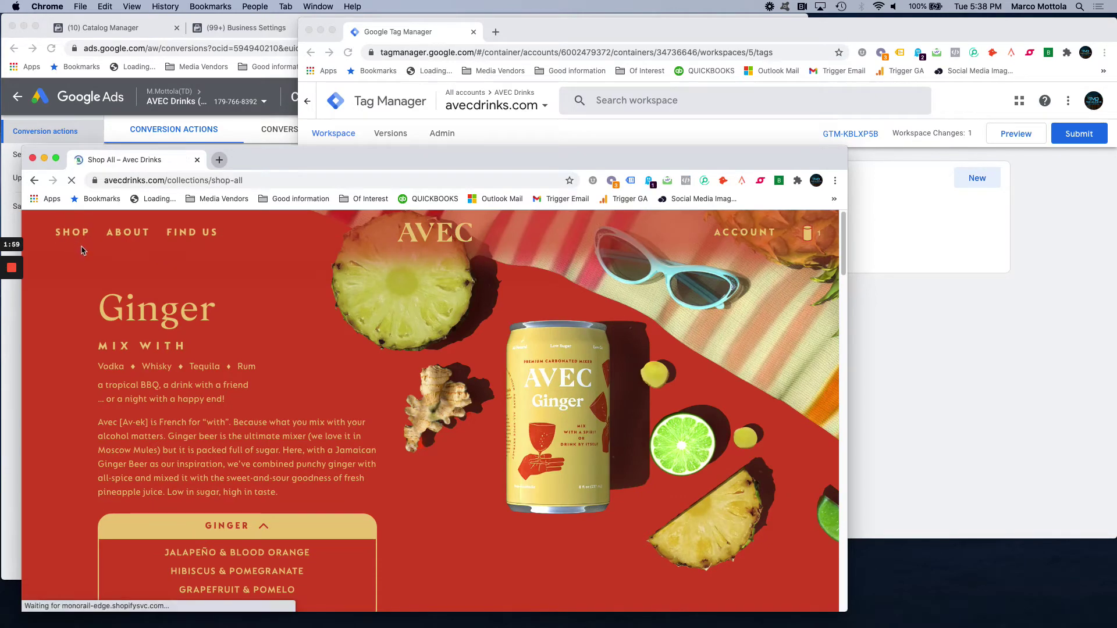
scroll(244, 339, "down", 5)
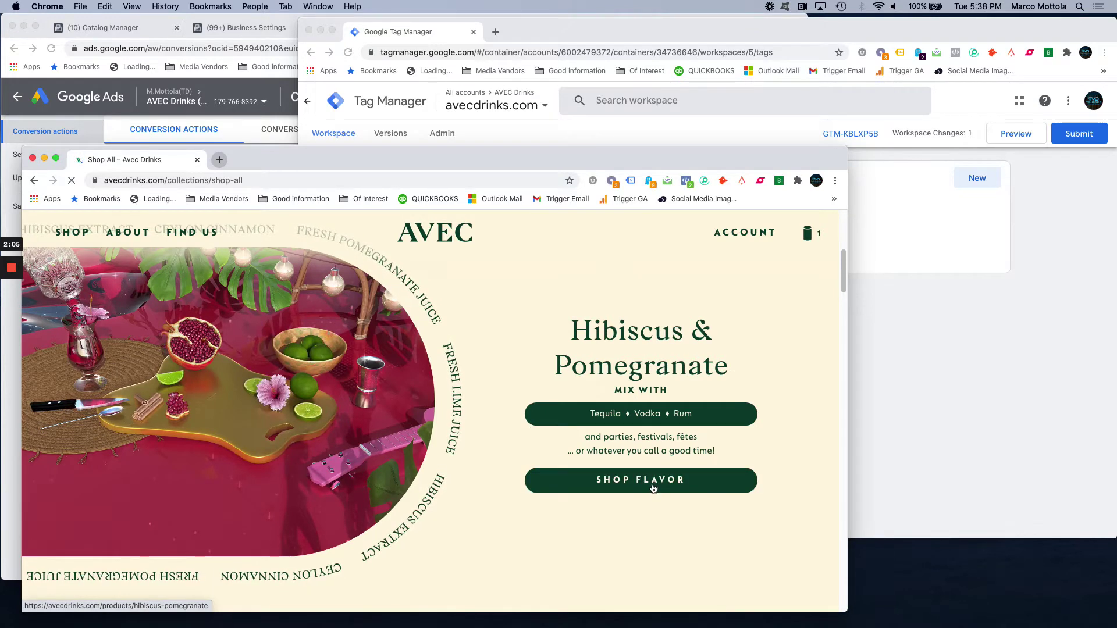
left_click(527, 476)
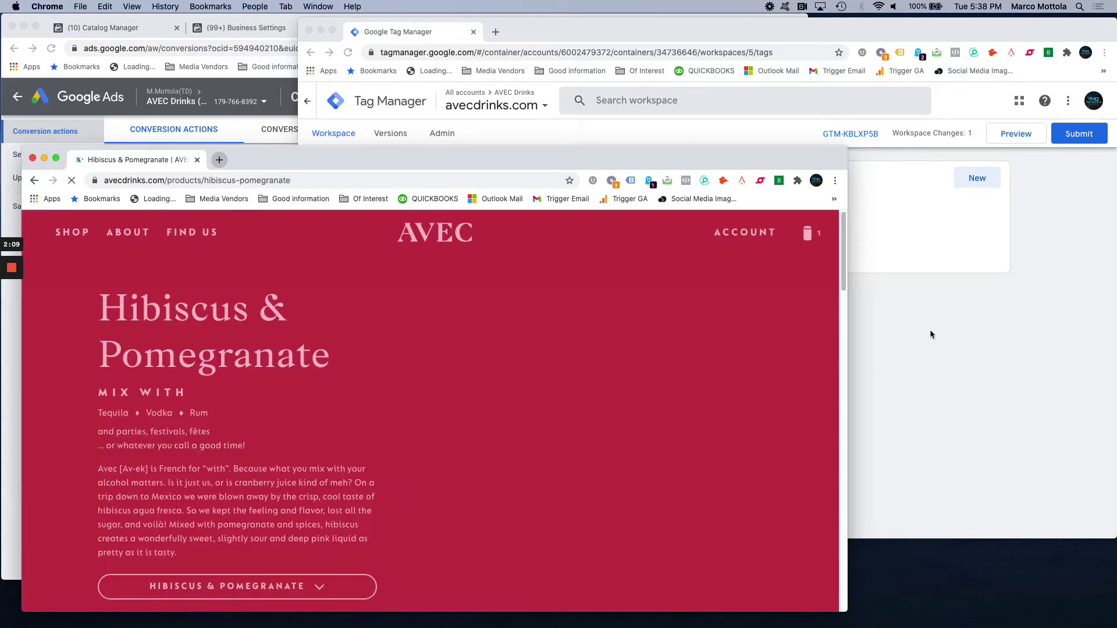
scroll(556, 429, "down", 2)
scroll(555, 430, "down", 5)
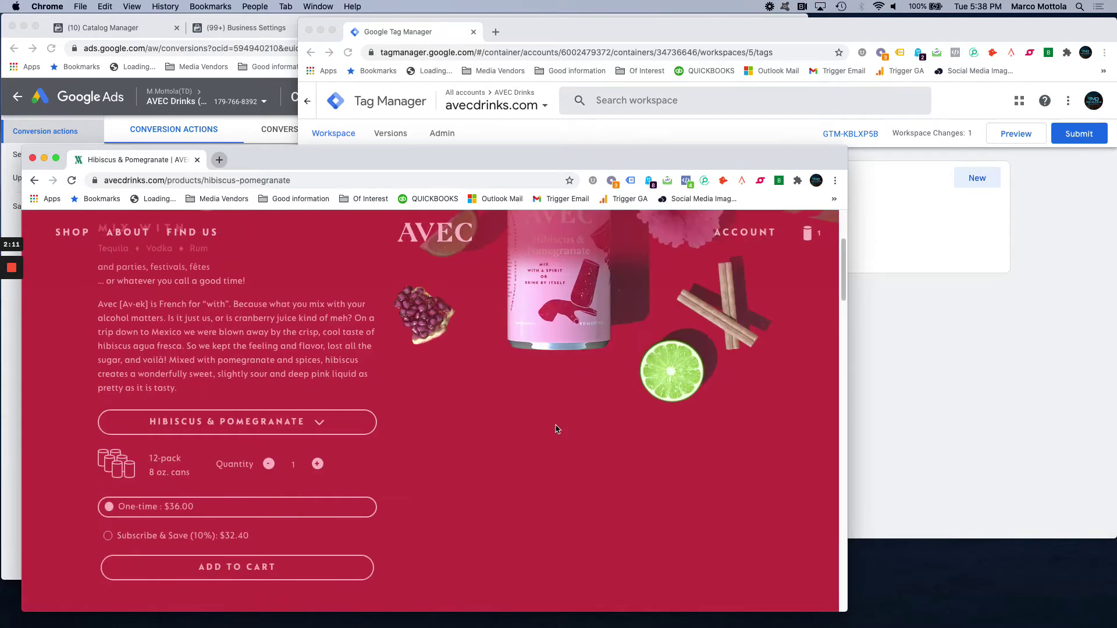
left_click(916, 358)
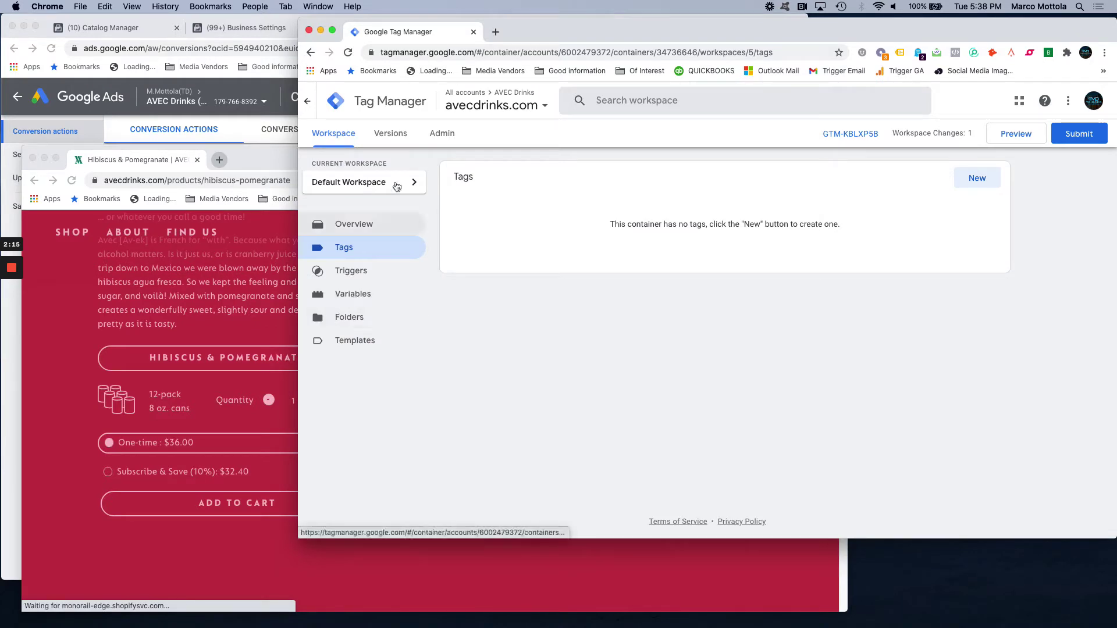
Under Variables > Configure, tick Click Element, Classes, ID, Target, URL and Text
left_click(353, 298)
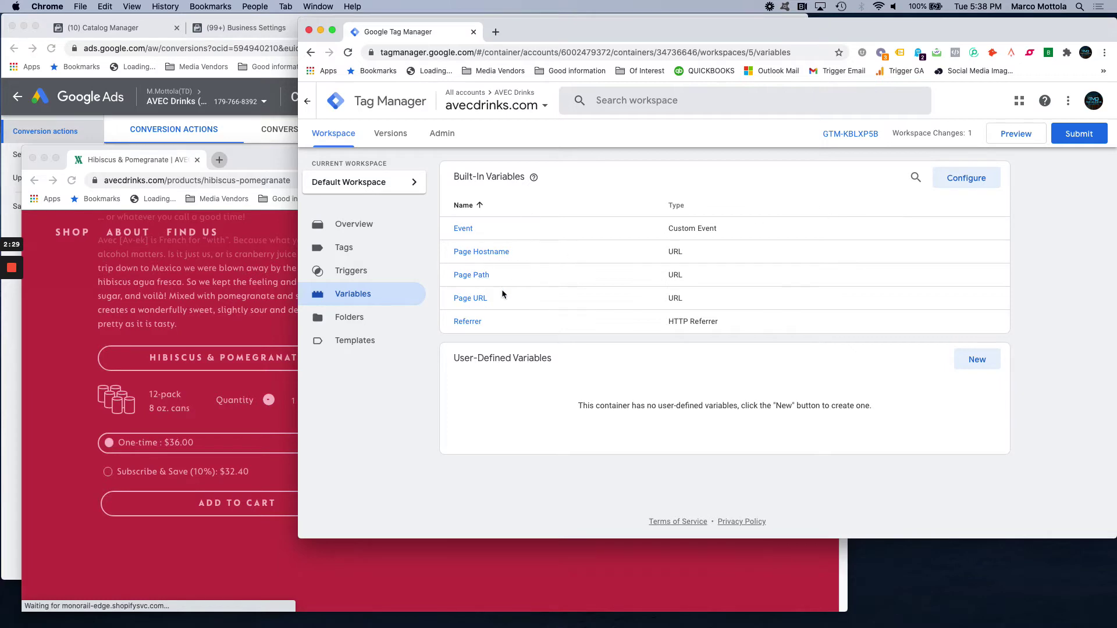
left_click(968, 178)
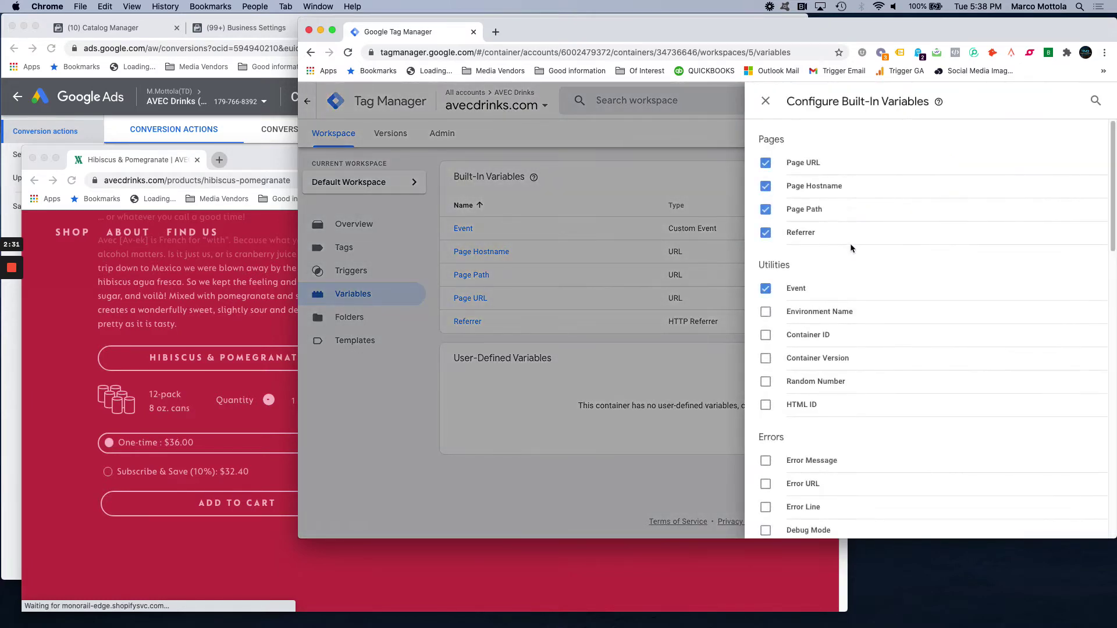
scroll(855, 349, "down", 3)
scroll(856, 362, "down", 2)
left_click(765, 368)
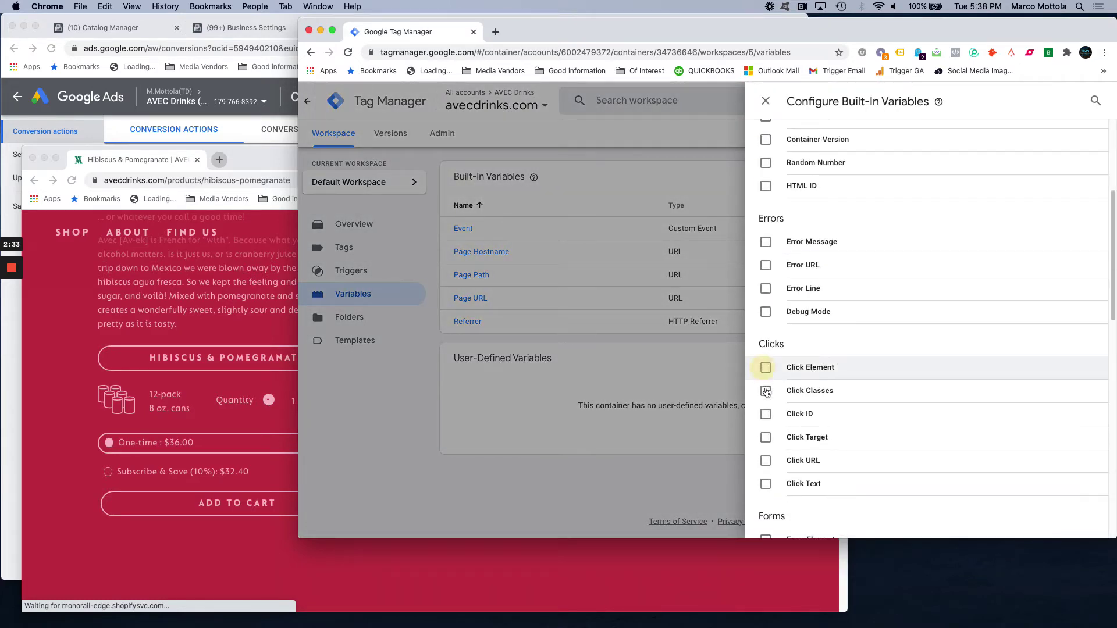
left_click(765, 391)
left_click(766, 415)
left_click(767, 438)
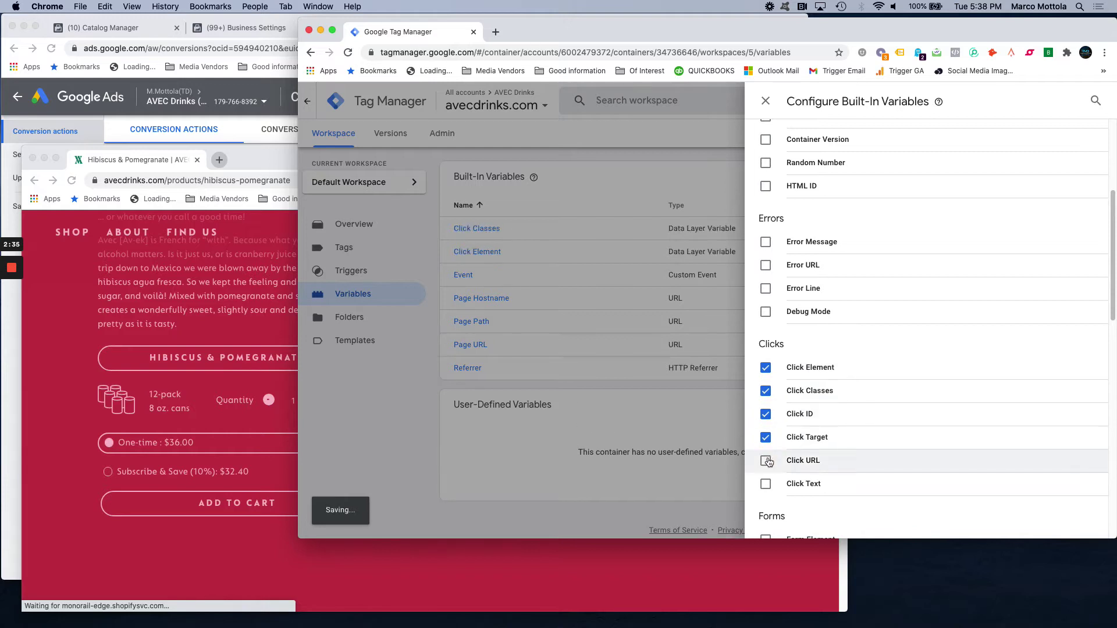
left_click(767, 461)
left_click(766, 484)
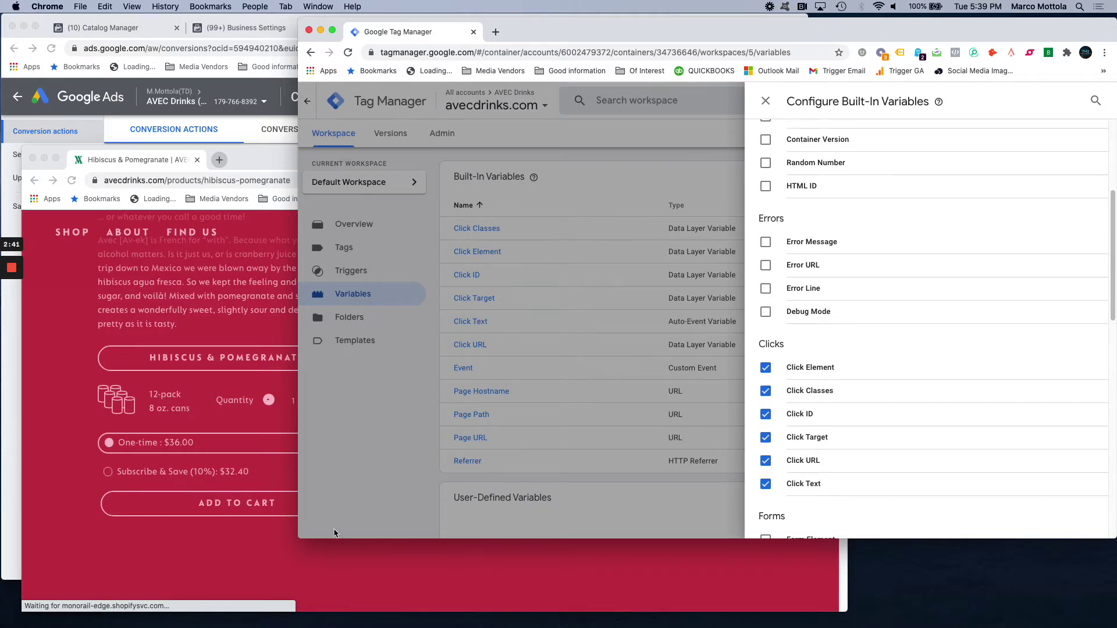
Glance back at the product page, then close the Configure Built-In Variables panel
left_click(244, 560)
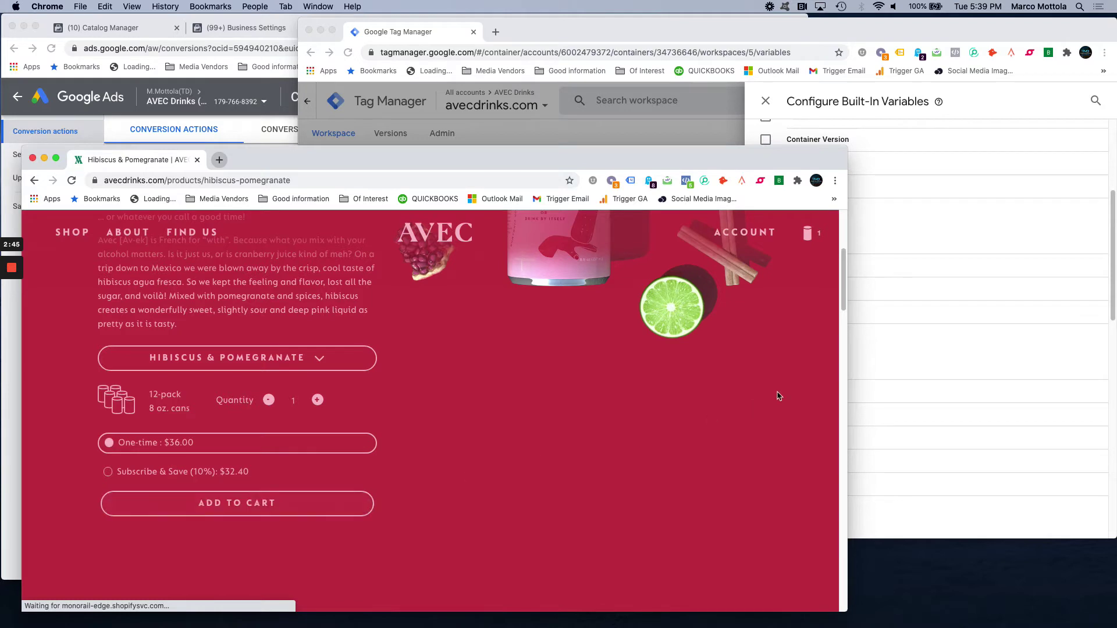
left_click(906, 302)
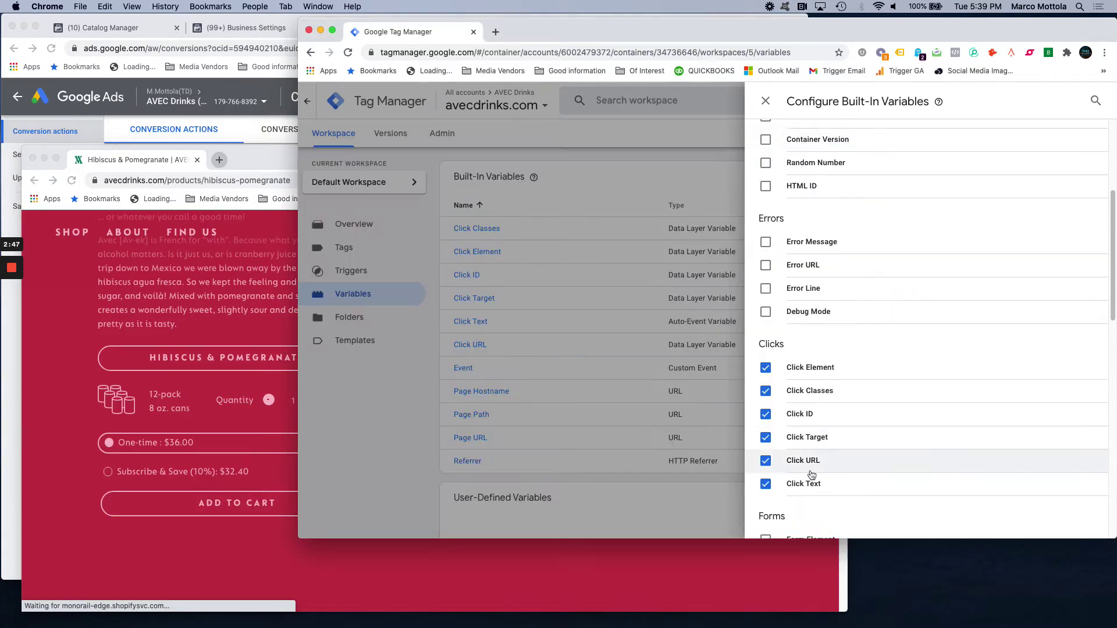
mouse_move(896, 31)
left_mouse_down()
mouse_move(884, 32)
mouse_move(899, 30)
left_mouse_up()
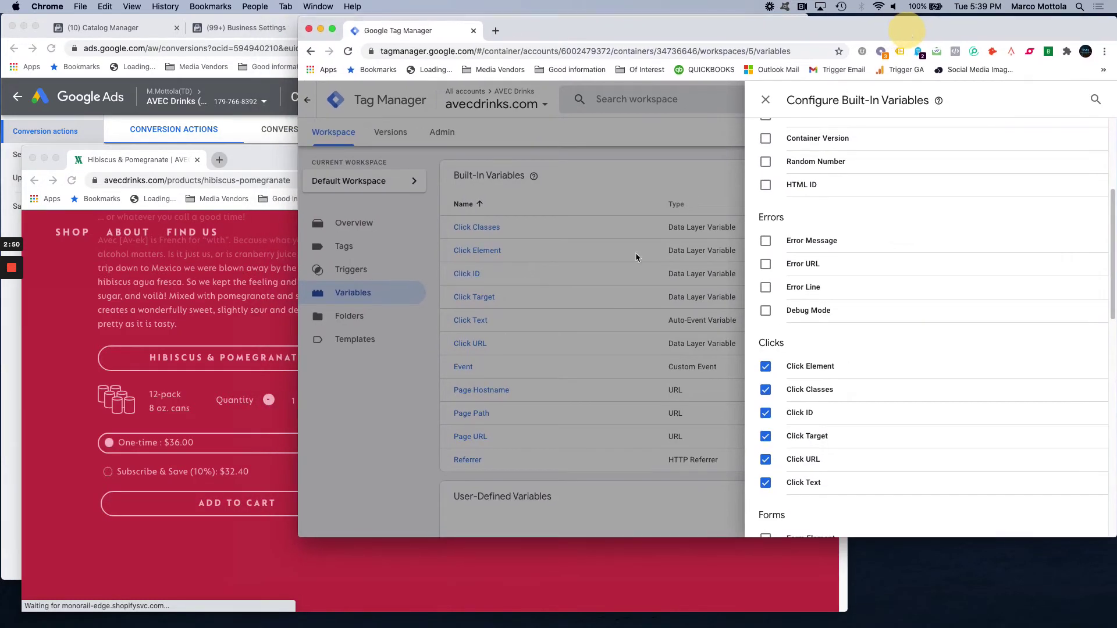
left_click(222, 539)
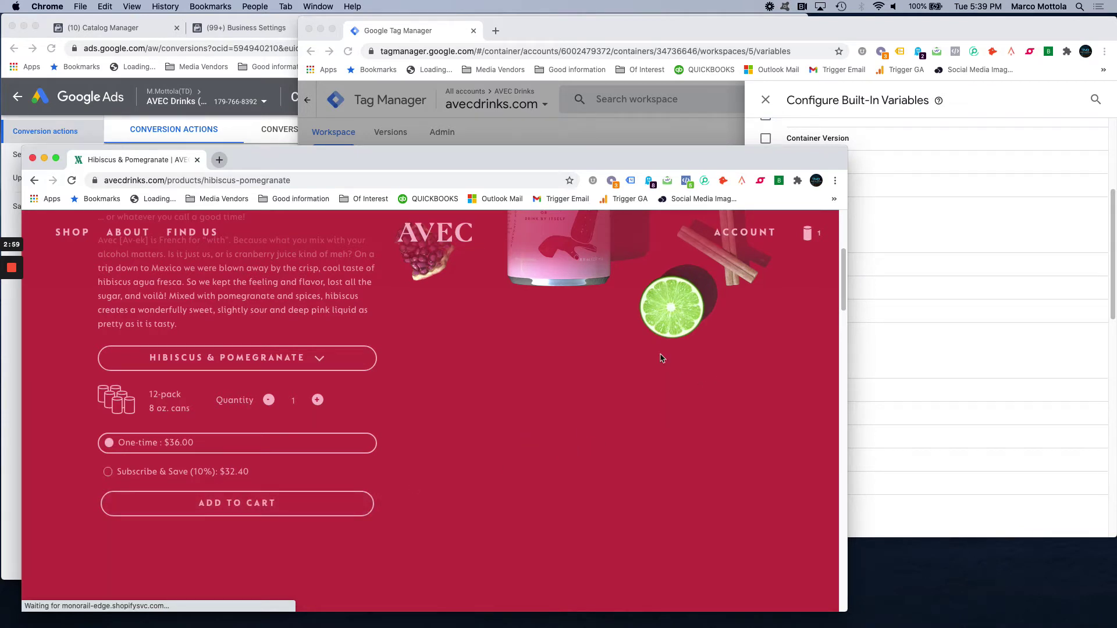
left_click(886, 233)
scroll(843, 291, "up", 4)
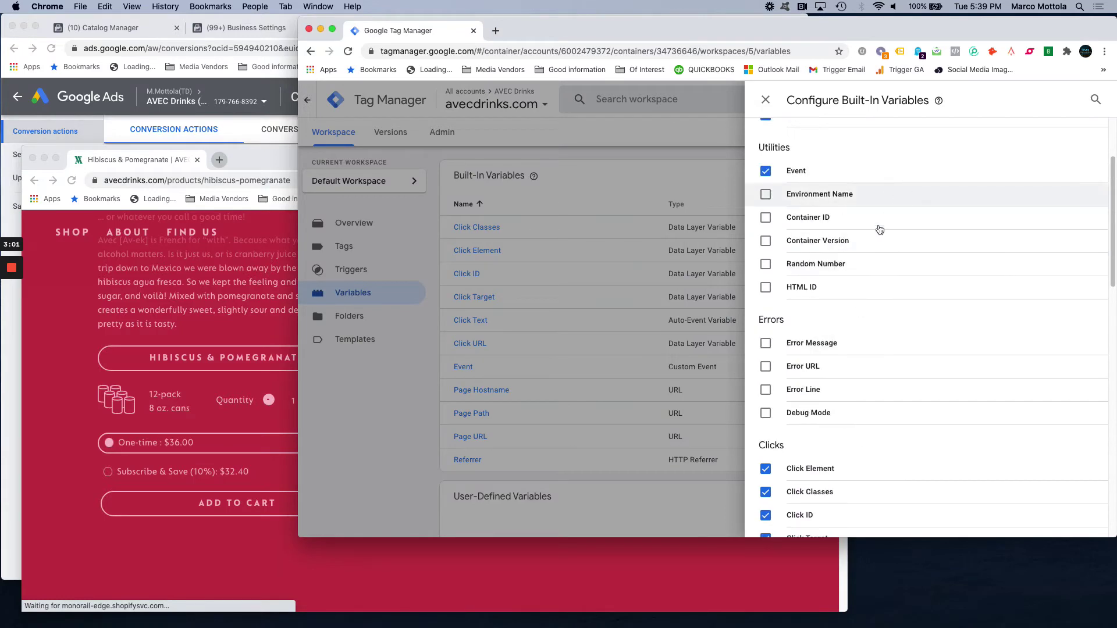
left_click(766, 100)
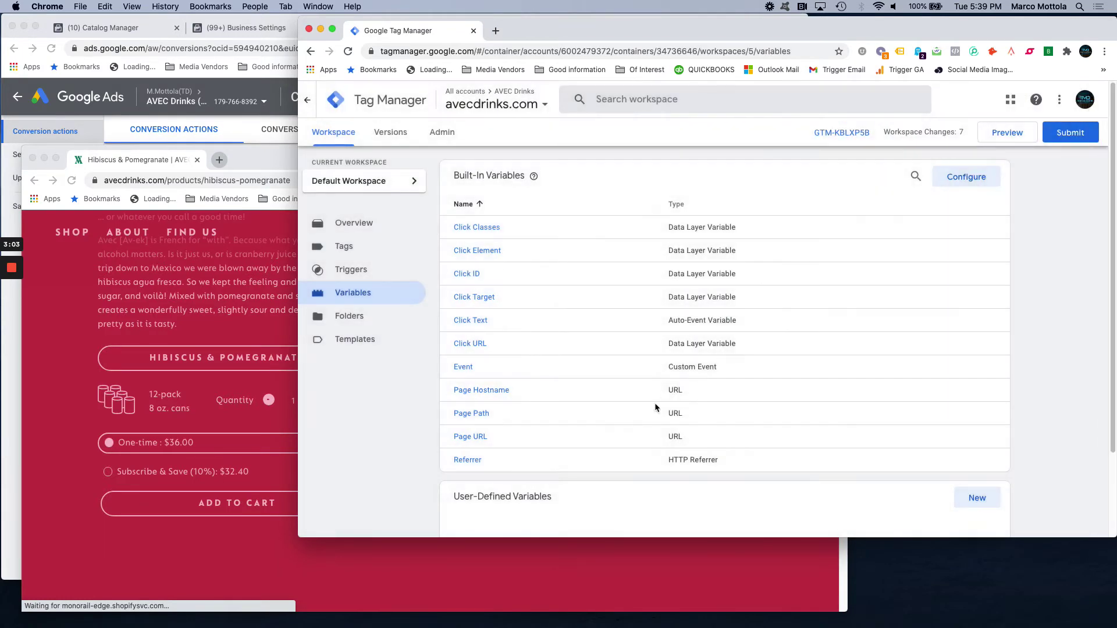
Create and save an 'All Clicks' trigger of type Click - All Elements firing on all clicks
left_click(362, 274)
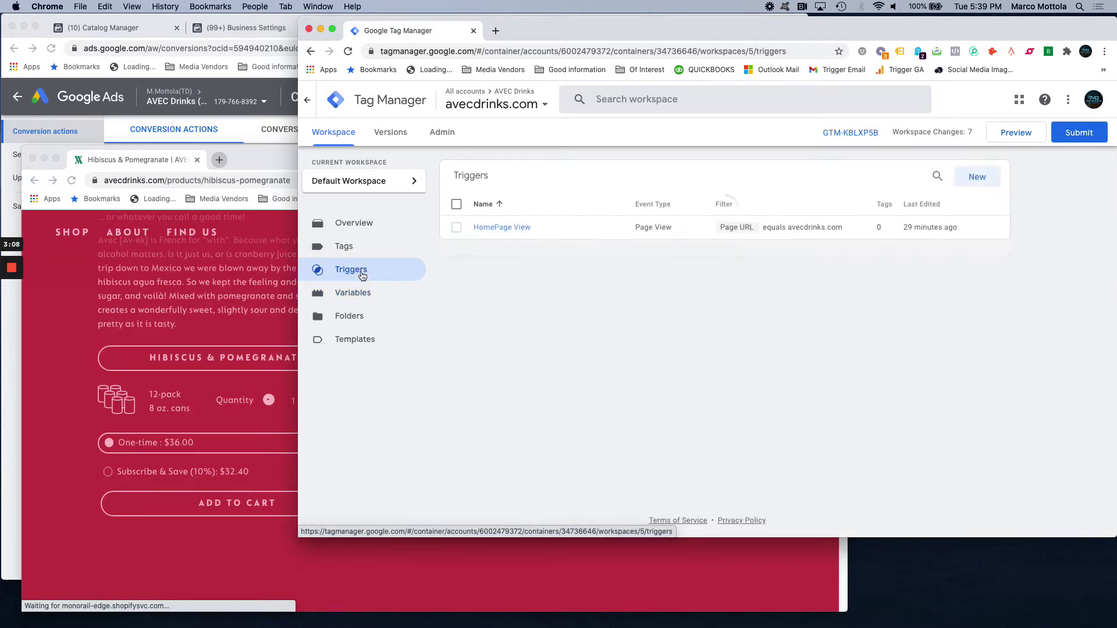
left_click(977, 177)
left_click(510, 108)
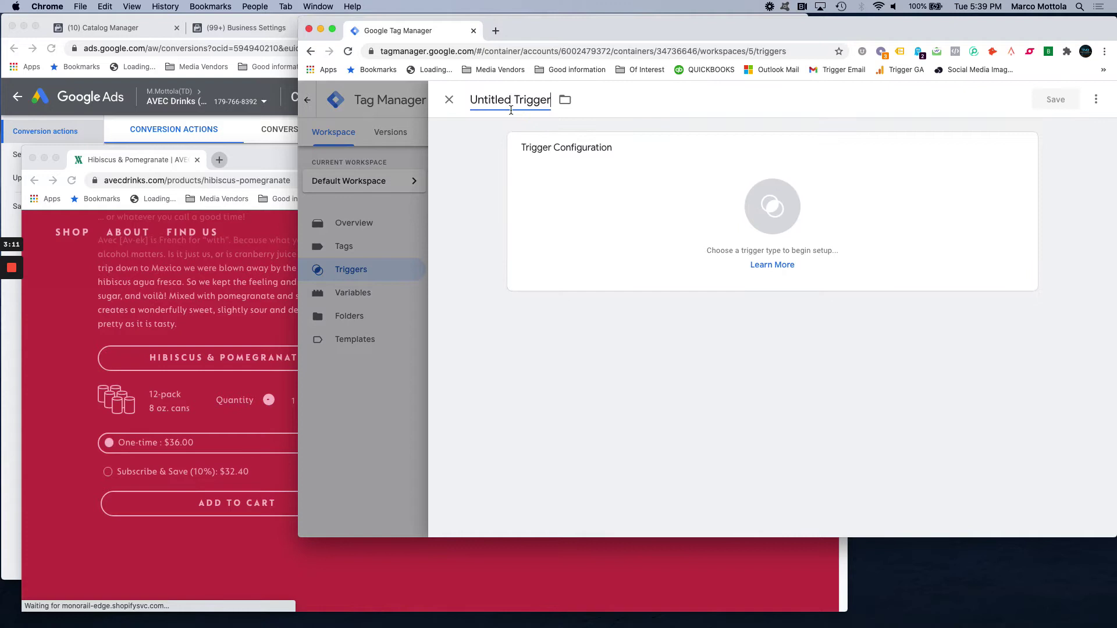
key("super+a")
type("All Clicks")
left_click(710, 220)
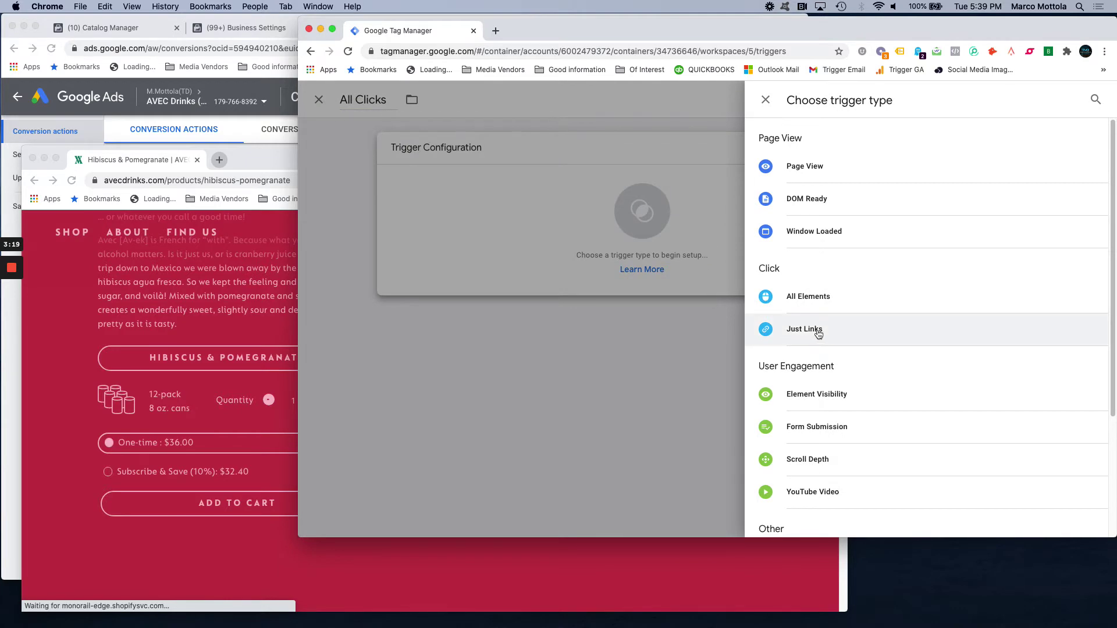
left_click(815, 296)
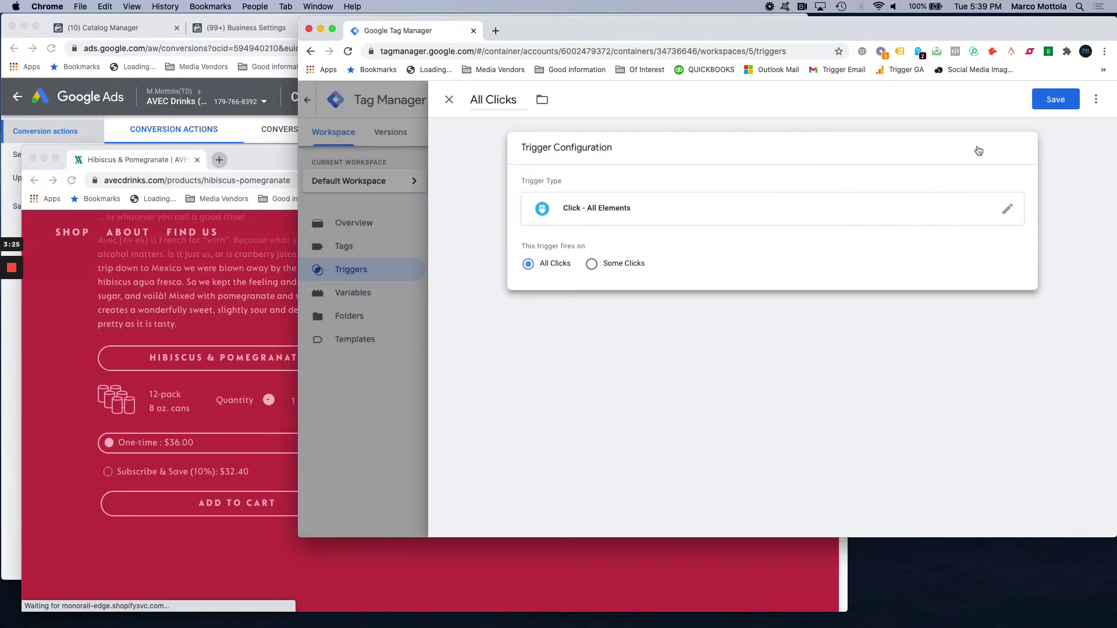
left_click(1041, 103)
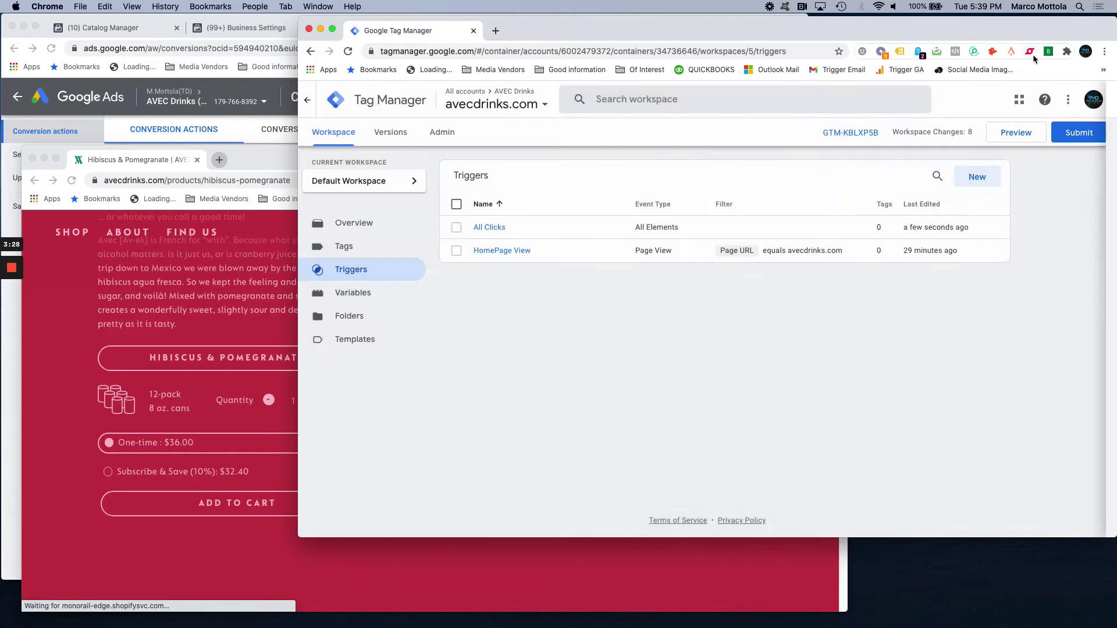
Submit and publish the workspace changes as Version 5, skipping the version description
left_click(1063, 138)
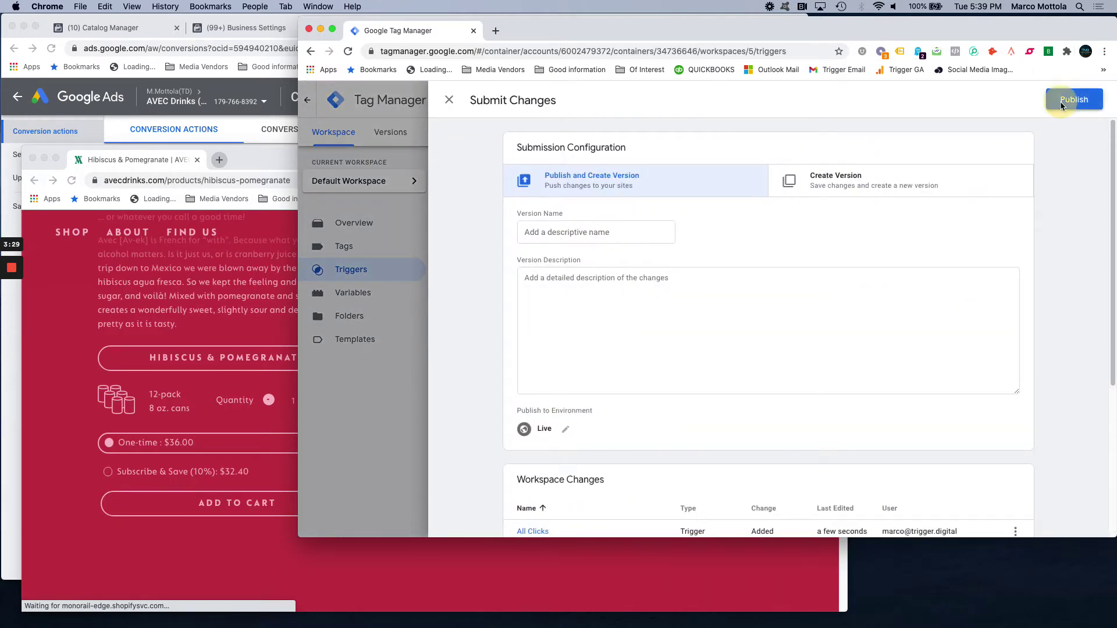
left_click(1074, 99)
left_click(813, 426)
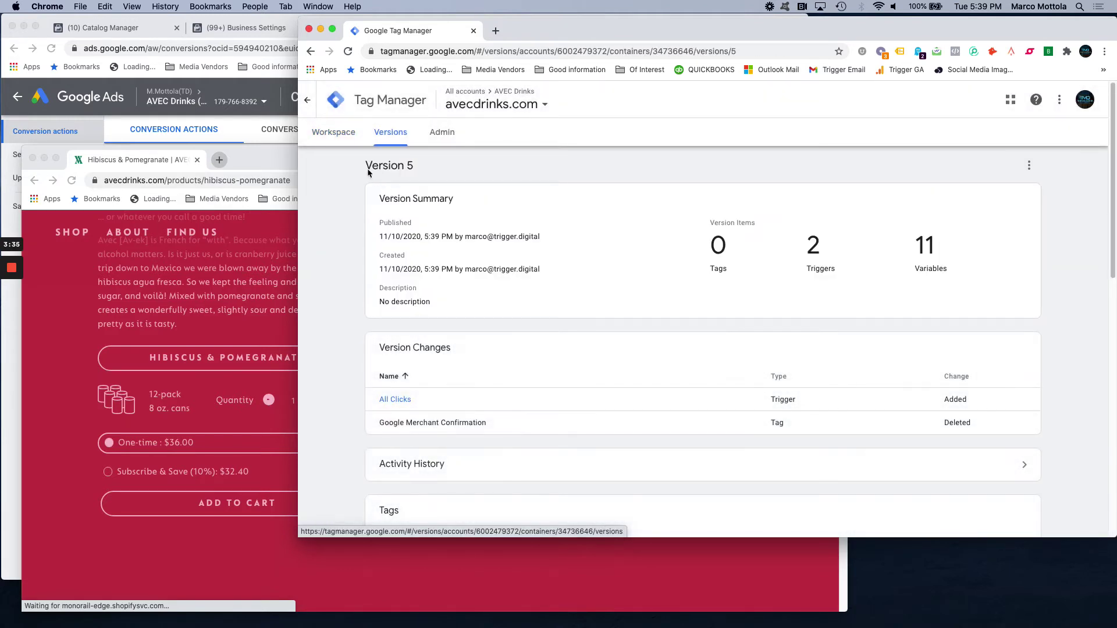
left_click(333, 133)
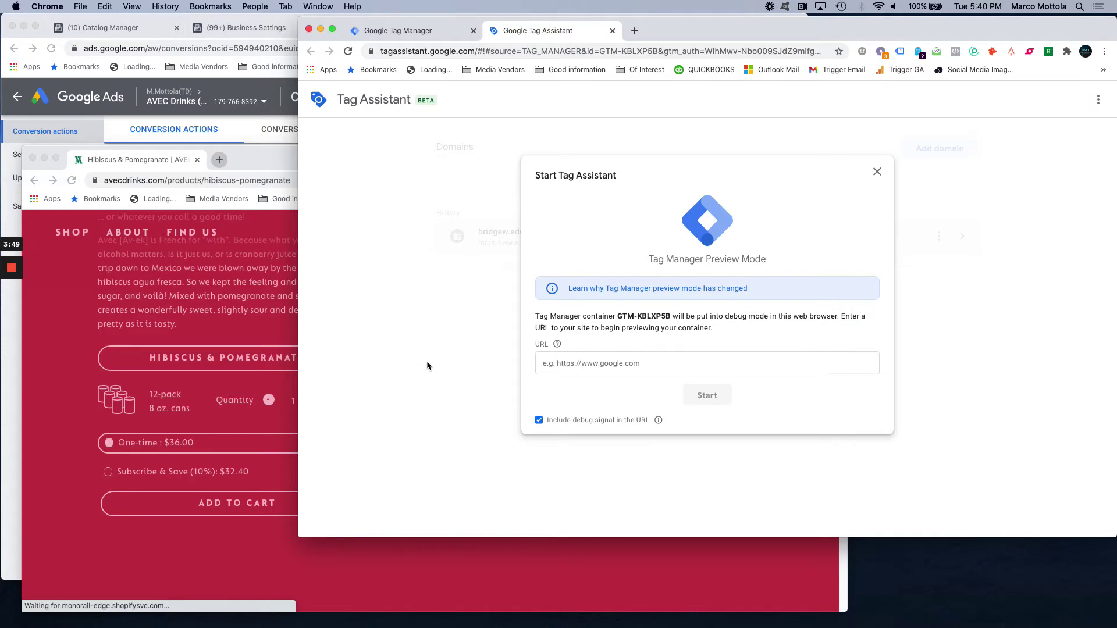
Copy the product page URL toward Tag Assistant's site field, then close the start debugging dialog
left_click(79, 272)
left_click(242, 181)
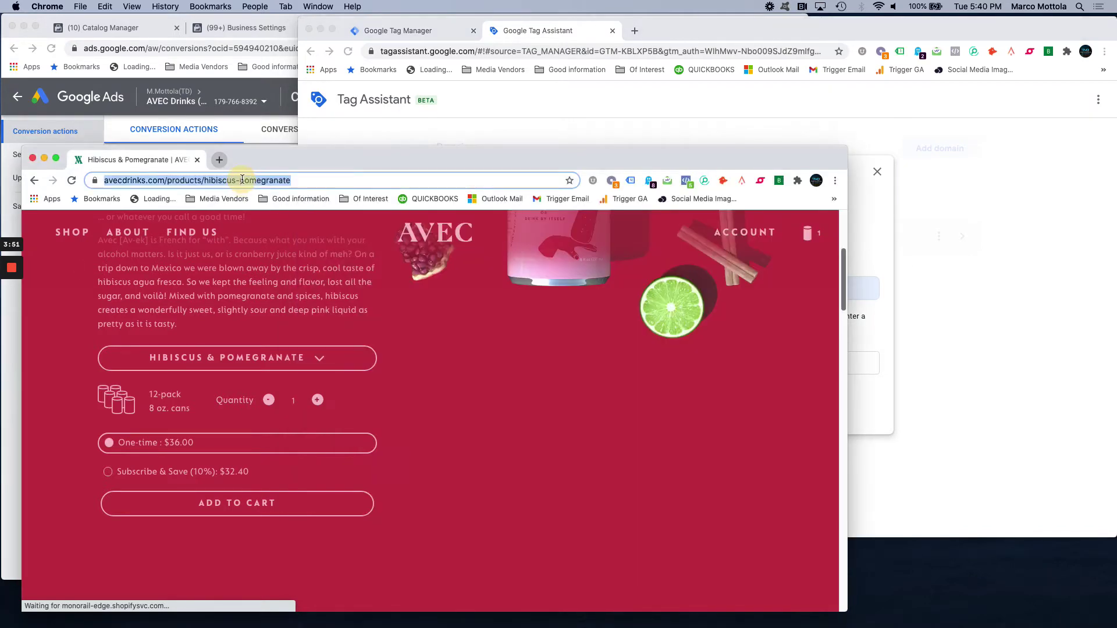
left_click(904, 219)
left_click(669, 363)
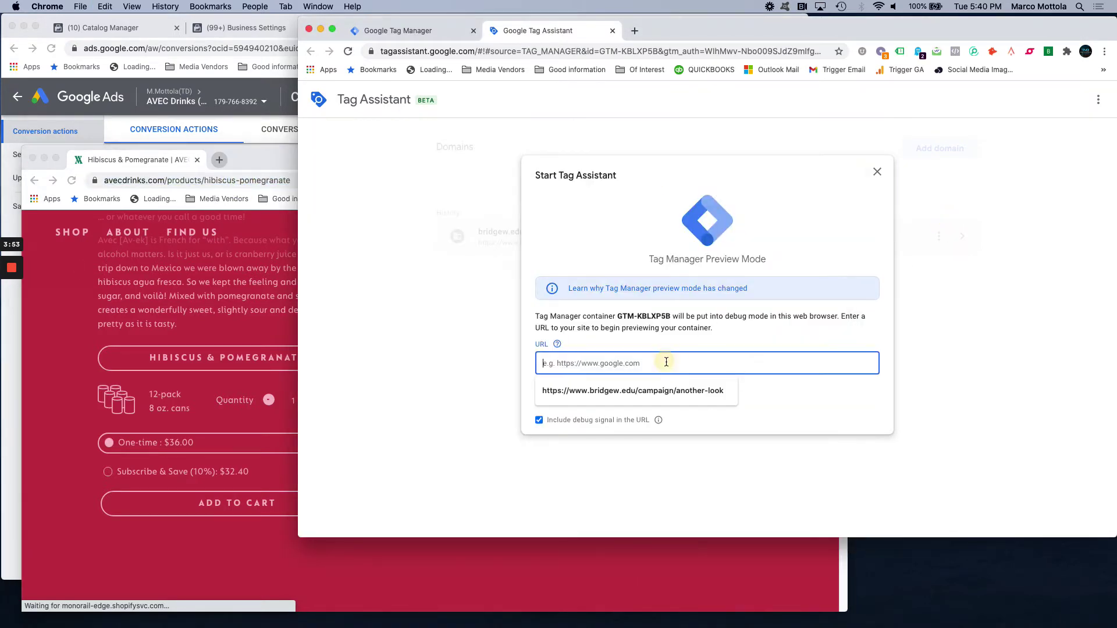
left_click(699, 389)
left_click(708, 395)
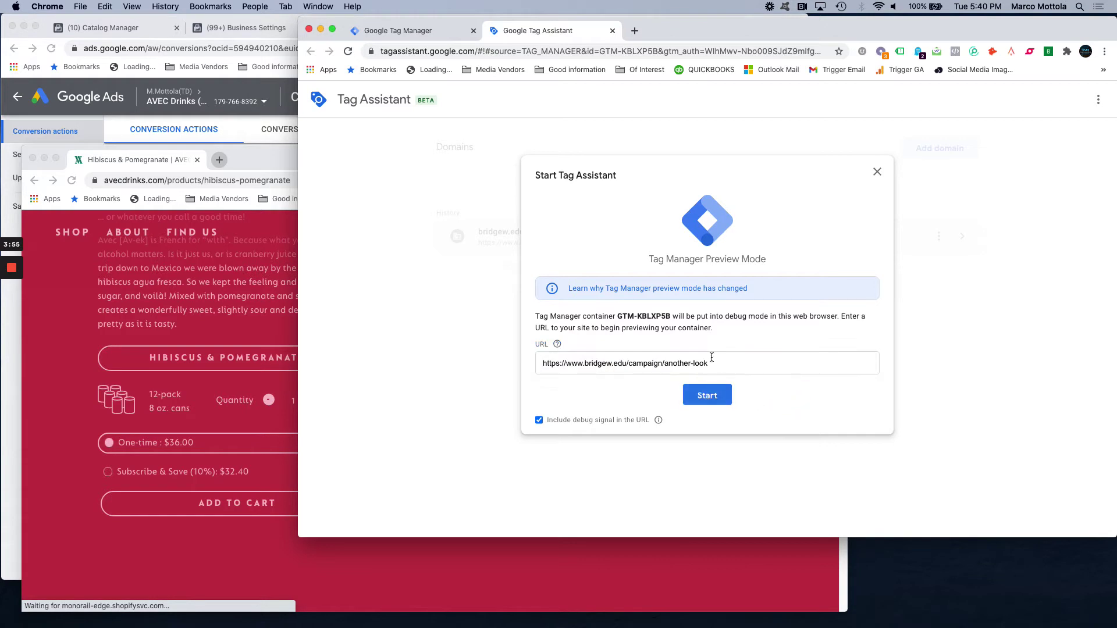
left_click(709, 367)
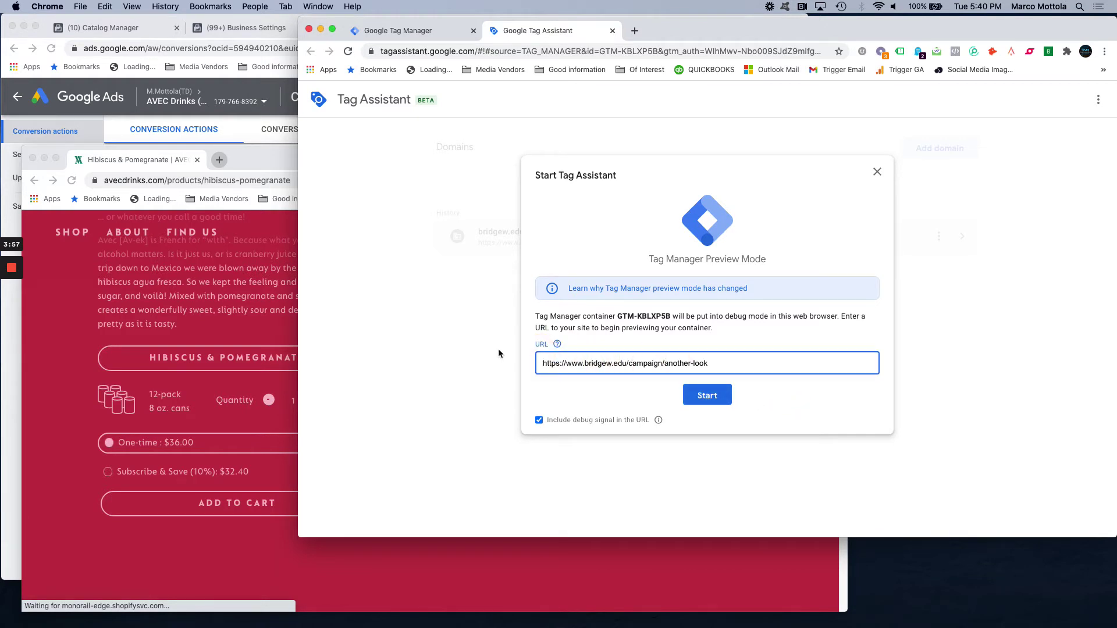
left_click(215, 196)
left_click(215, 180)
key("super+c")
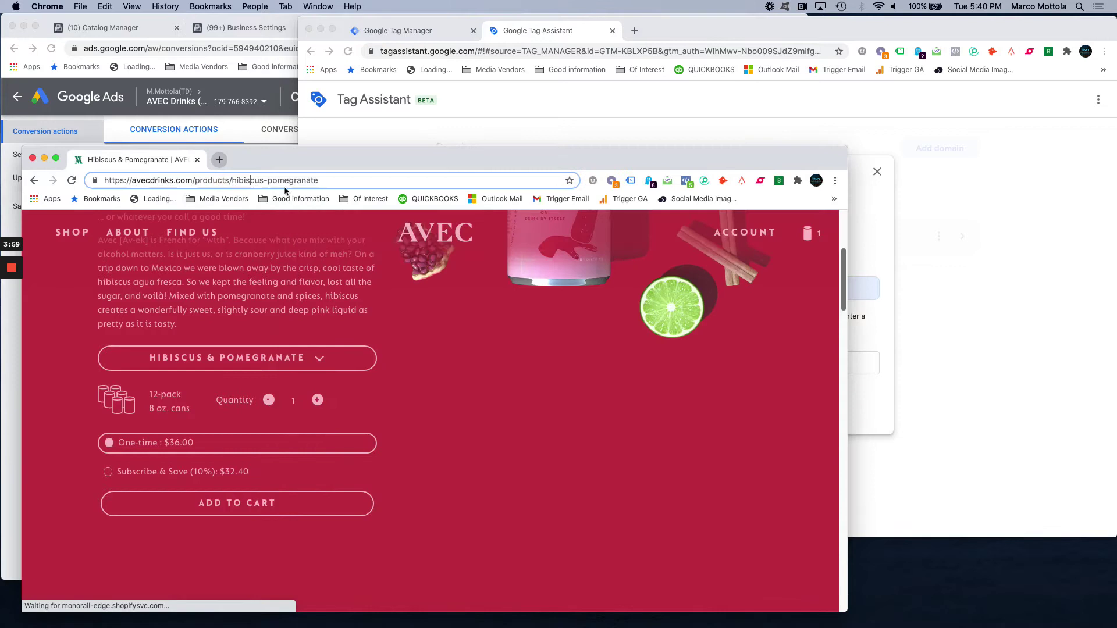
left_click(933, 364)
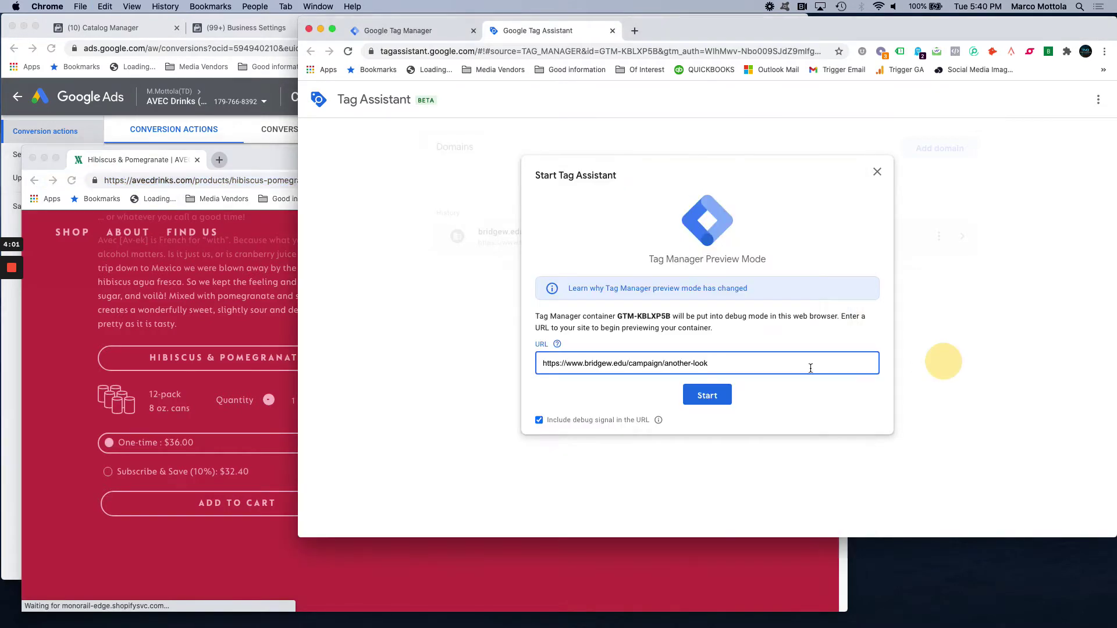
left_click(796, 367)
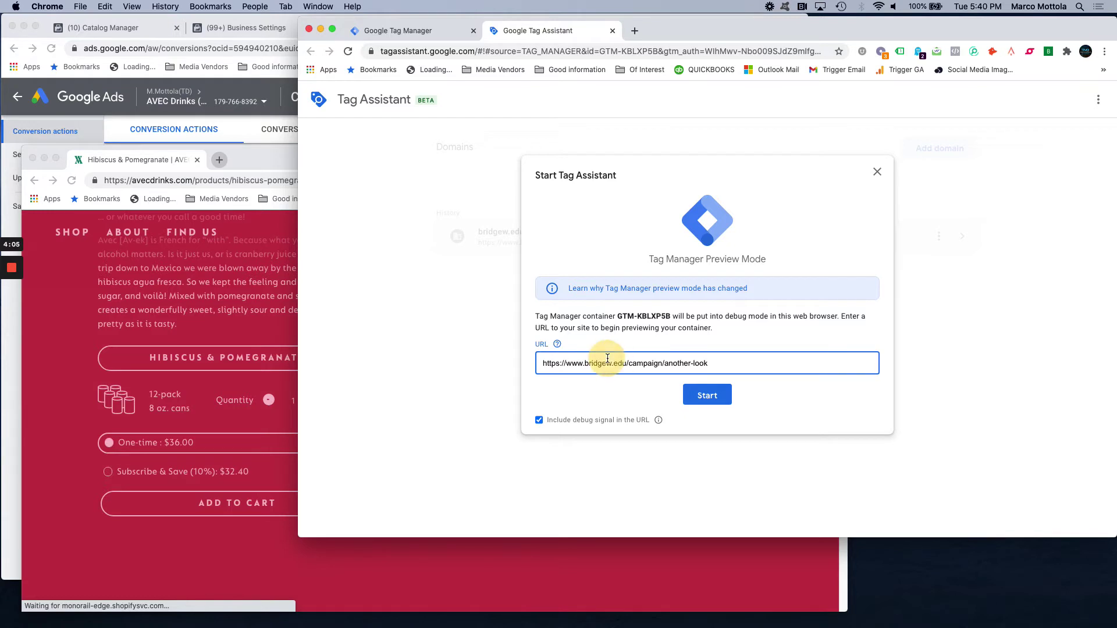
left_click(876, 173)
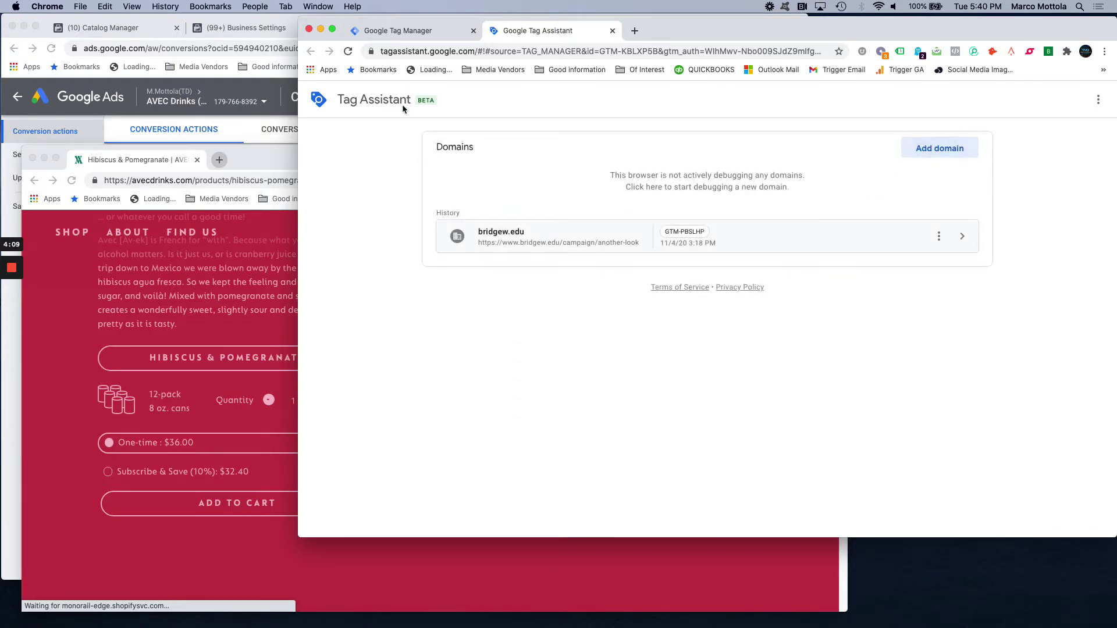
Launch Preview and start debugging on the pasted Hibiscus & Pomegranate page URL
left_click(612, 31)
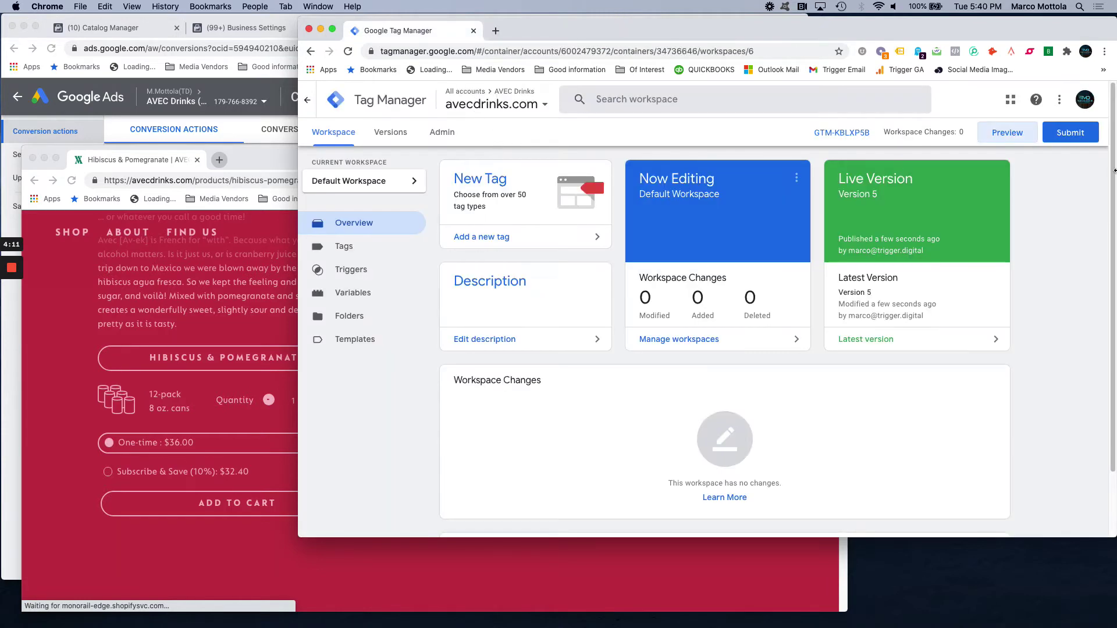
left_click(1006, 141)
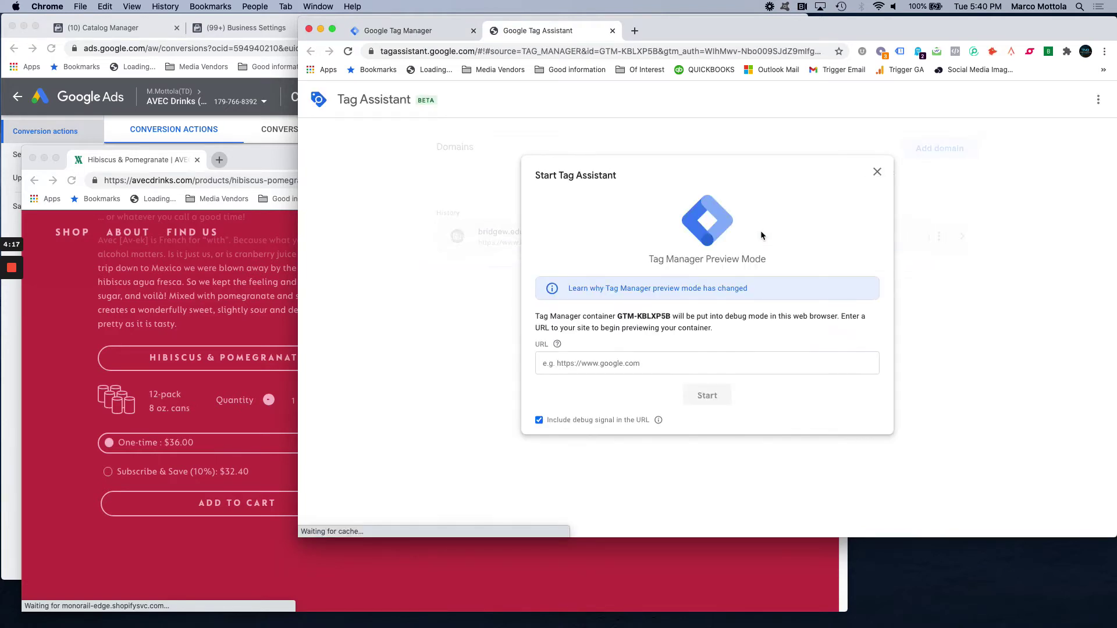
left_click(568, 365)
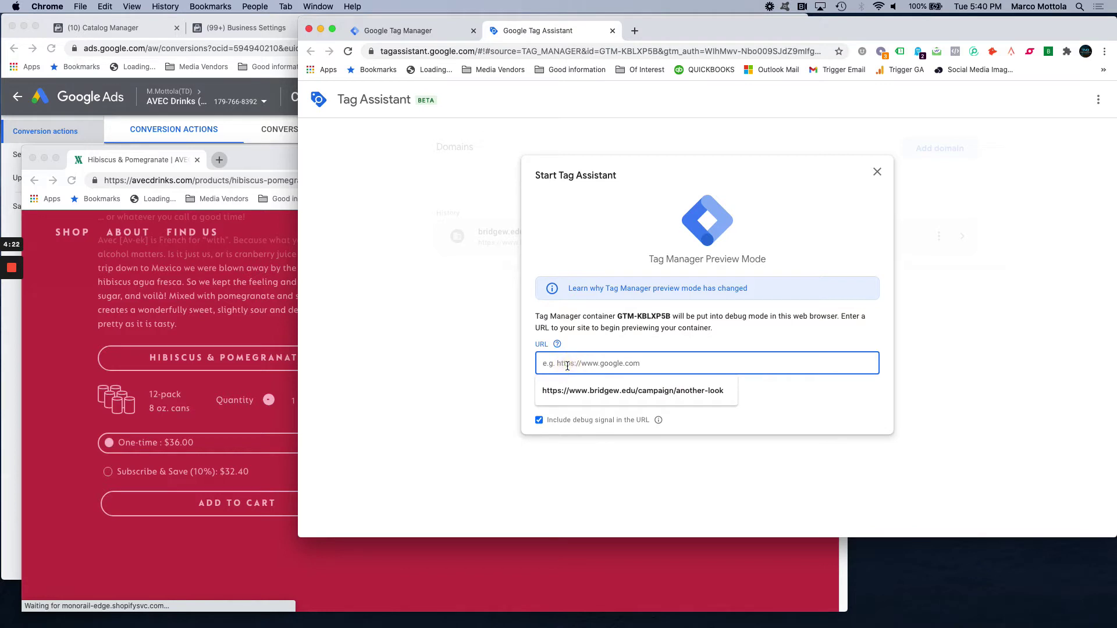
key("super+v")
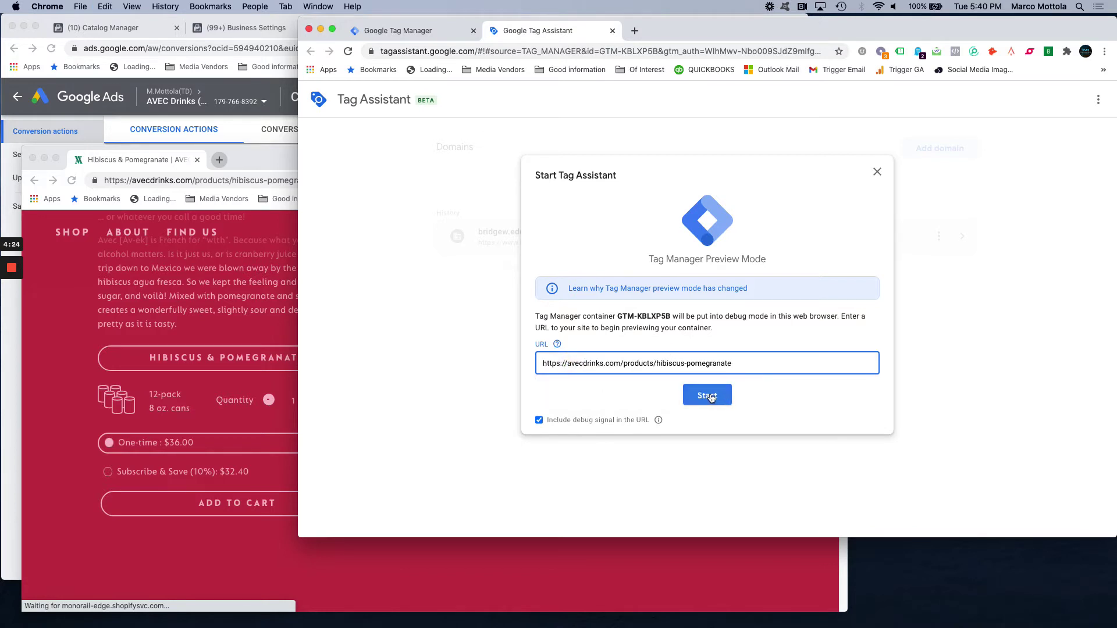
left_click(709, 394)
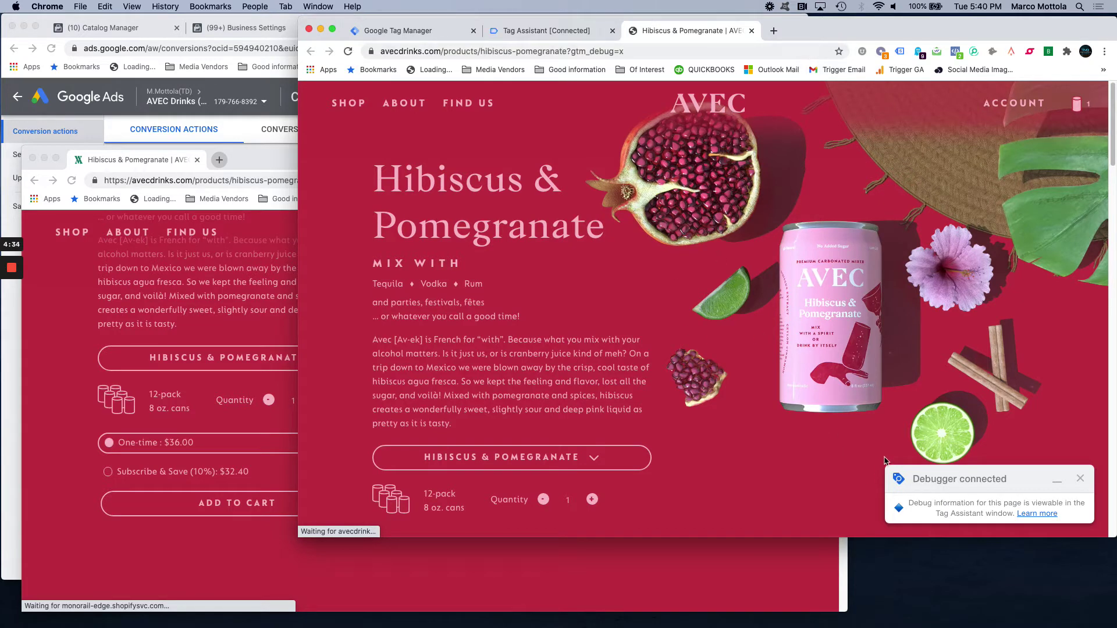
Dismiss the Connected confirmation, detach Tag Assistant into its own window, and click the product page
scroll(590, 275, "down", 3)
left_click(547, 35)
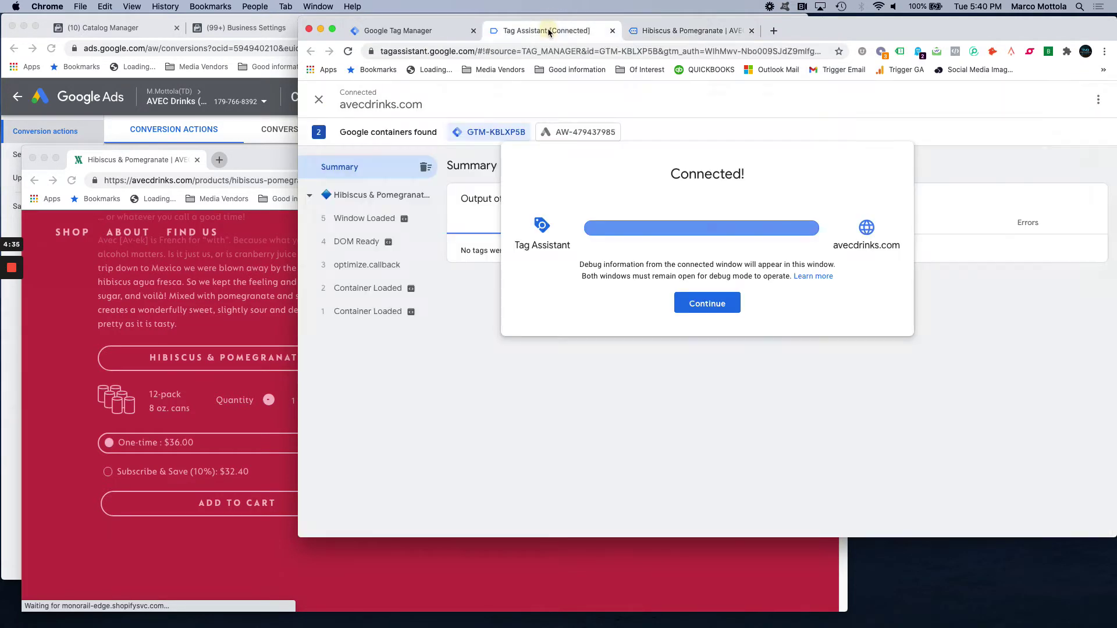
left_click(705, 305)
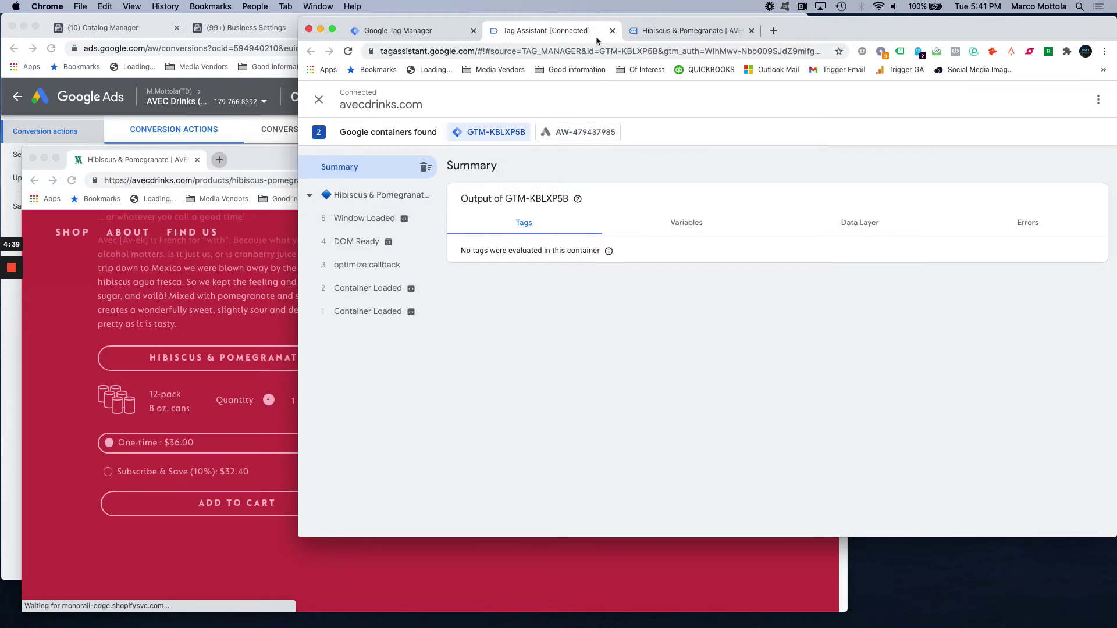
left_click_drag(547, 30, 396, 95)
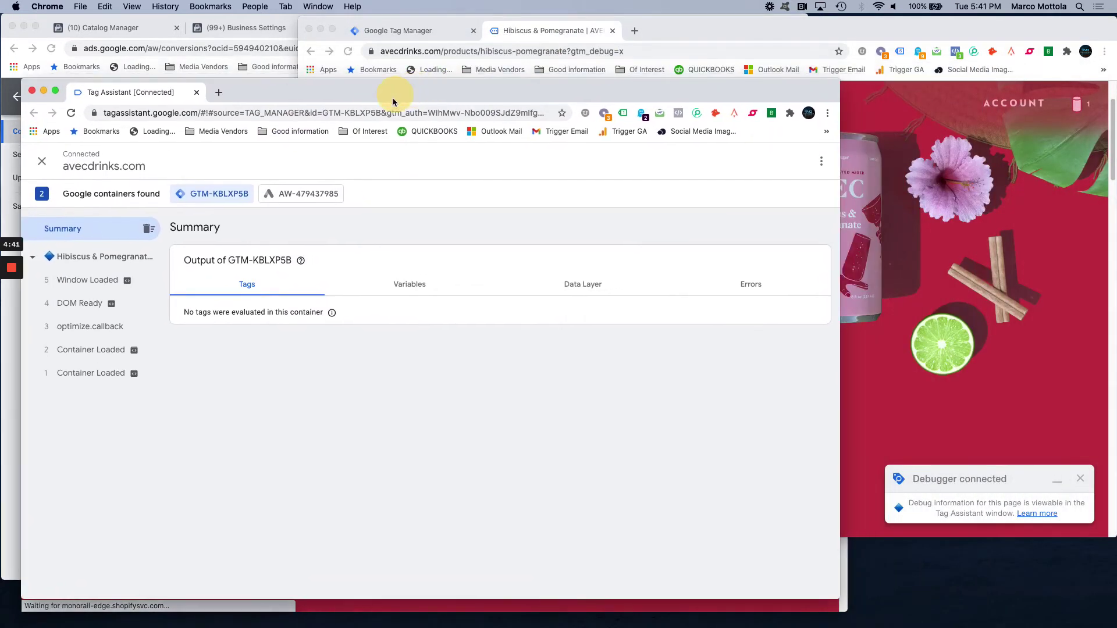
left_click(673, 44)
left_click(744, 380)
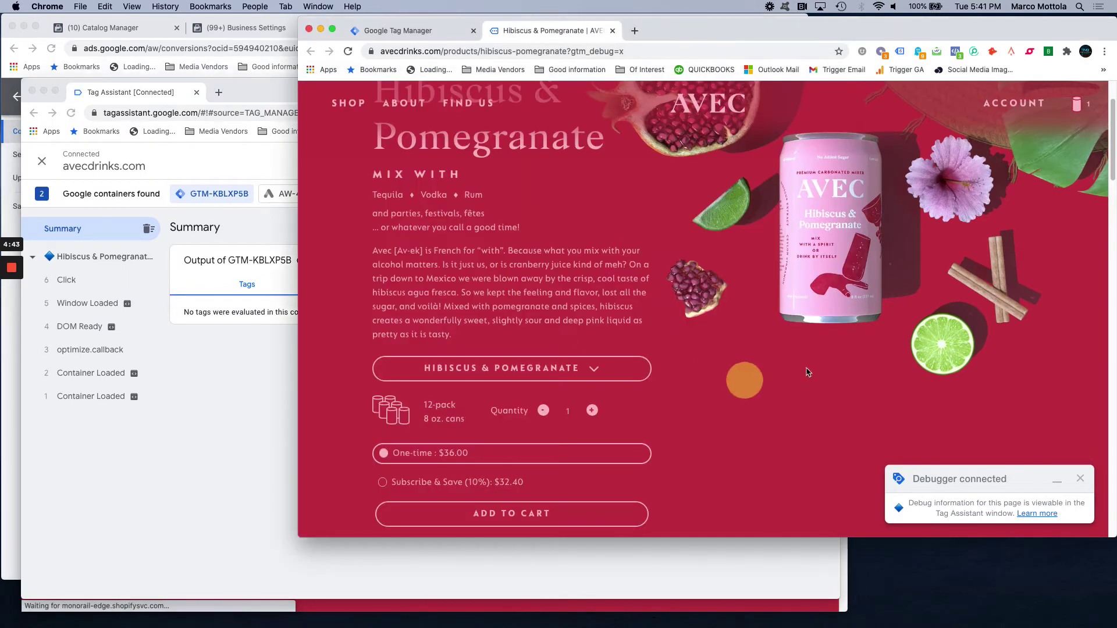
left_click(769, 451)
left_click(768, 450)
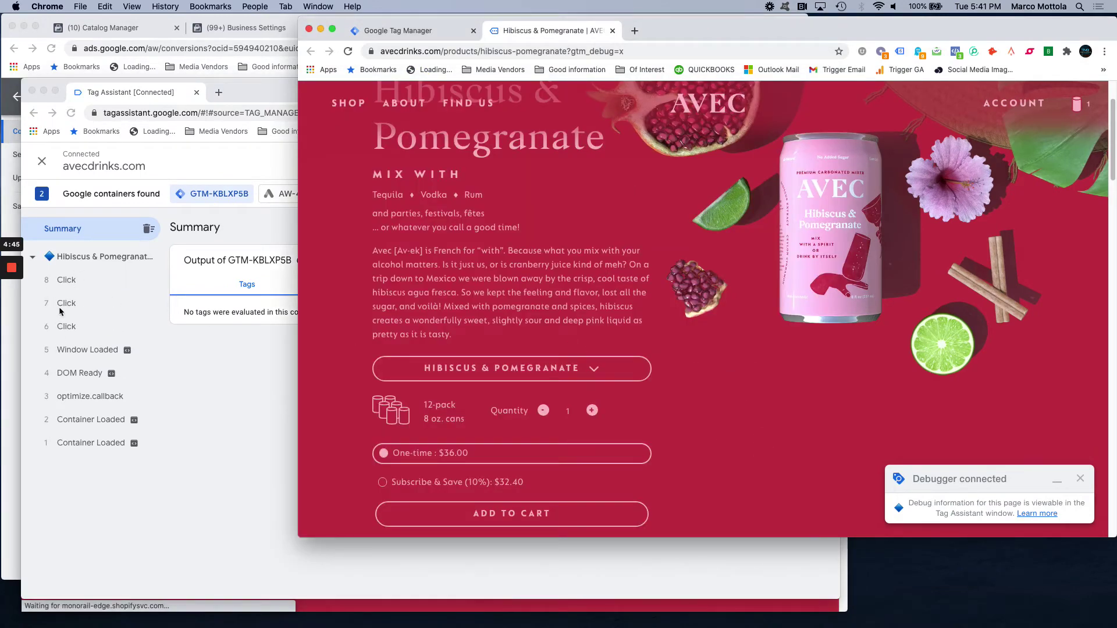
Open the latest Click event in Tag Assistant and review its captured Variables
left_click(701, 364)
left_click(81, 279)
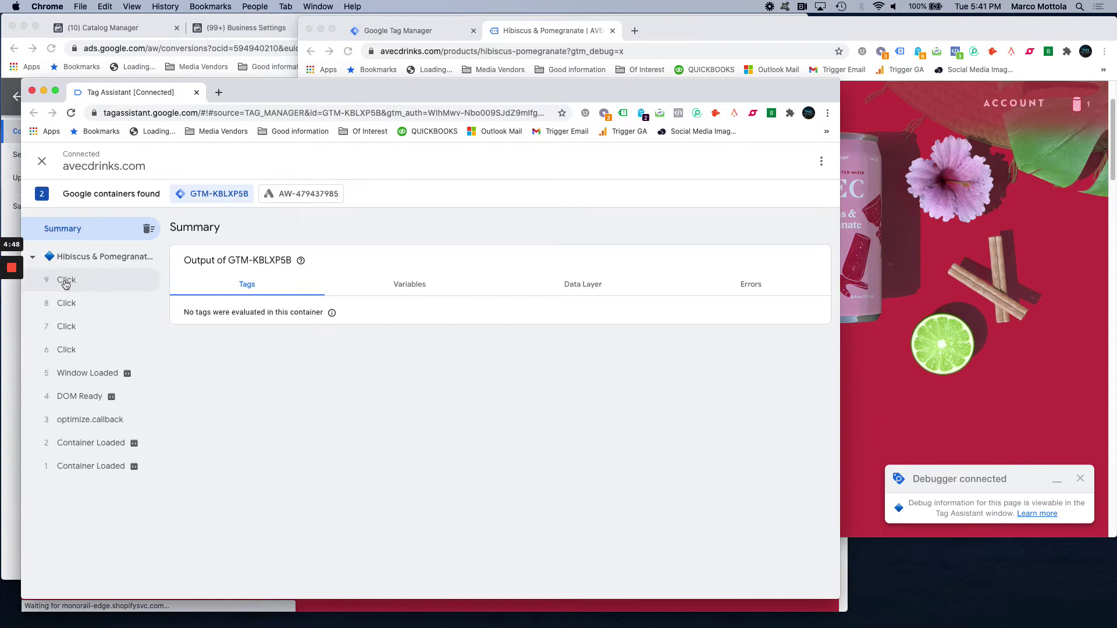
left_click(64, 279)
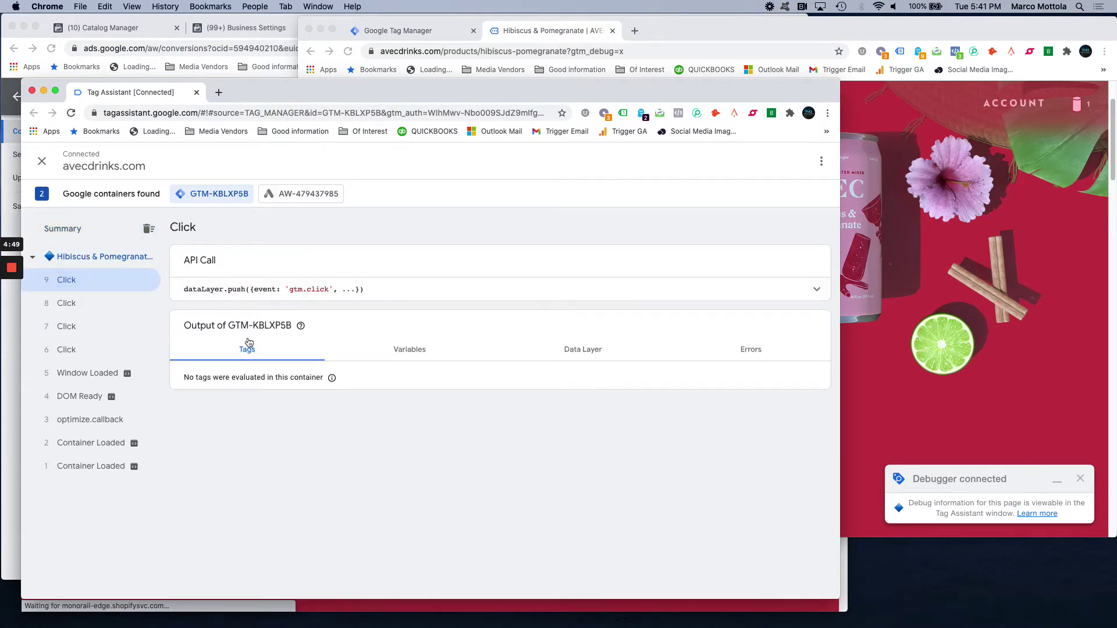
left_click(410, 350)
scroll(401, 407, "down", 4)
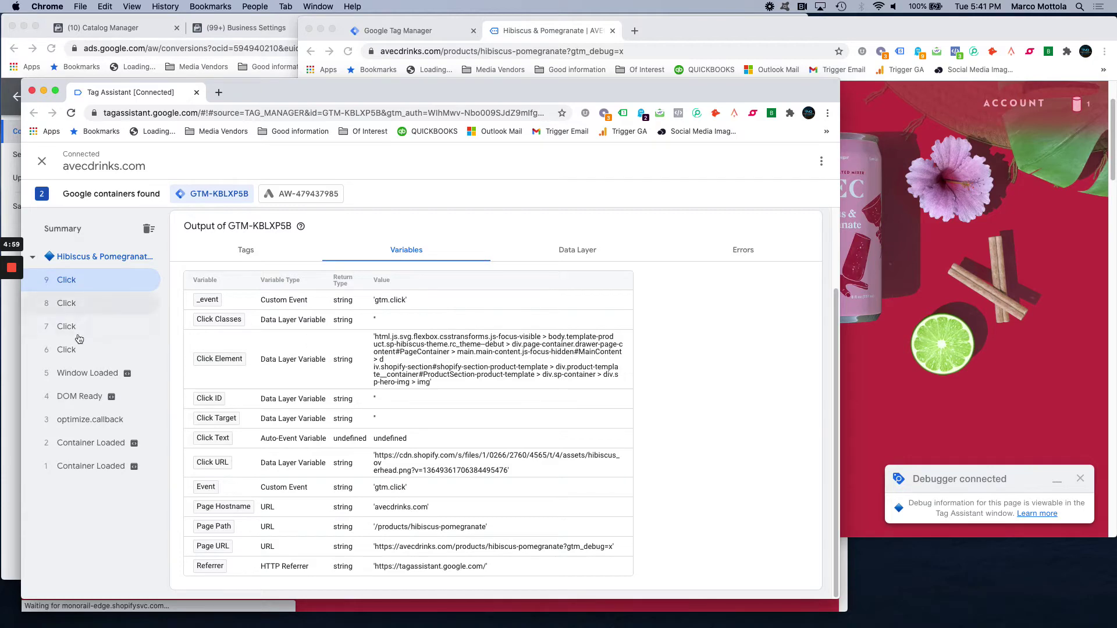
mouse_move(127, 373)
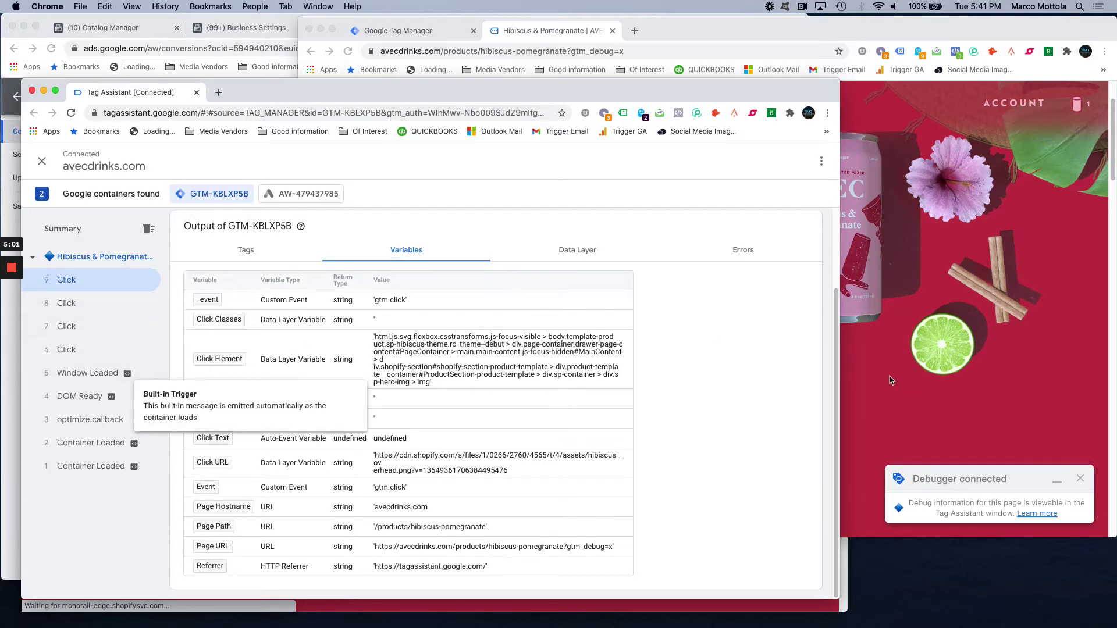
left_click(890, 380)
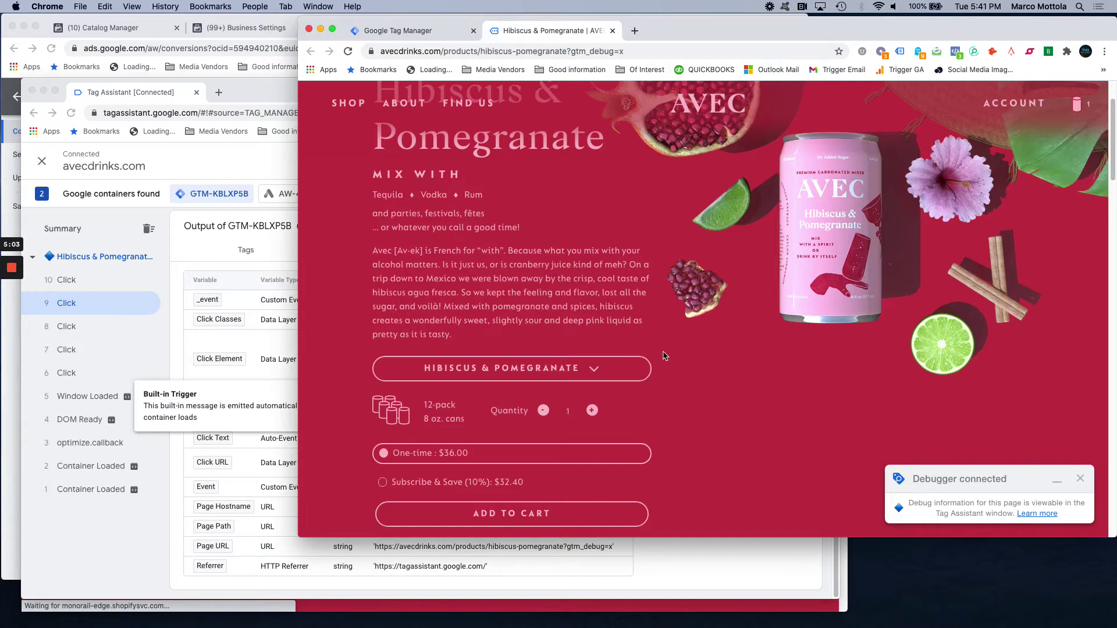
Add Hibiscus & Pomegranate to the cart and confirm Tag Assistant captured Click Text 'ADD TO CART'
scroll(665, 356, "down", 1)
scroll(561, 351, "down", 1)
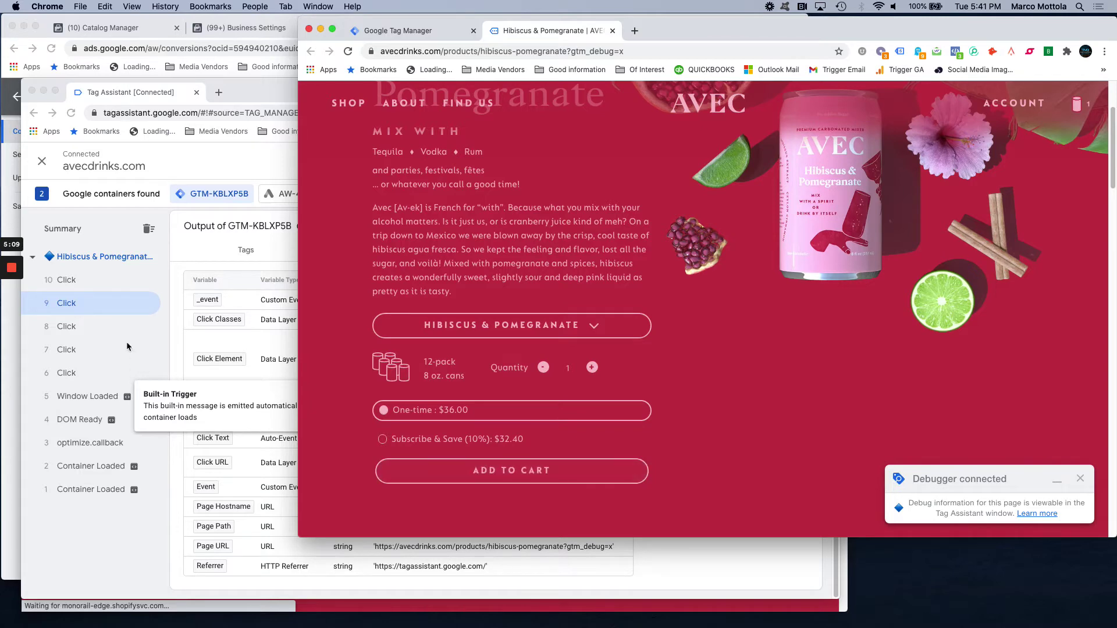
left_click(461, 470)
left_click(65, 280)
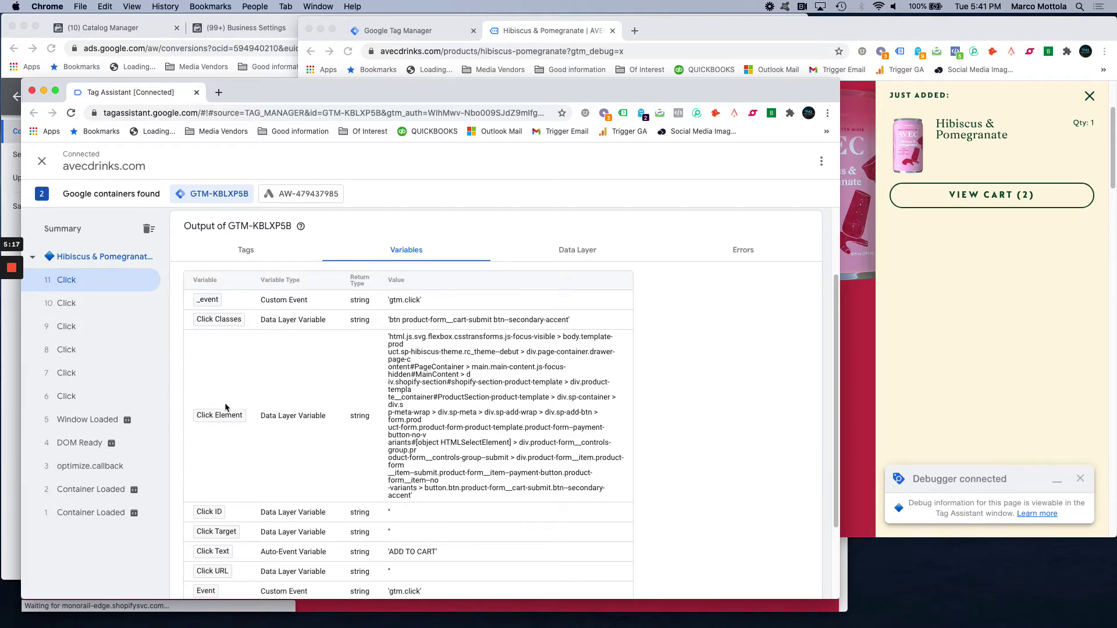
scroll(232, 411, "down", 3)
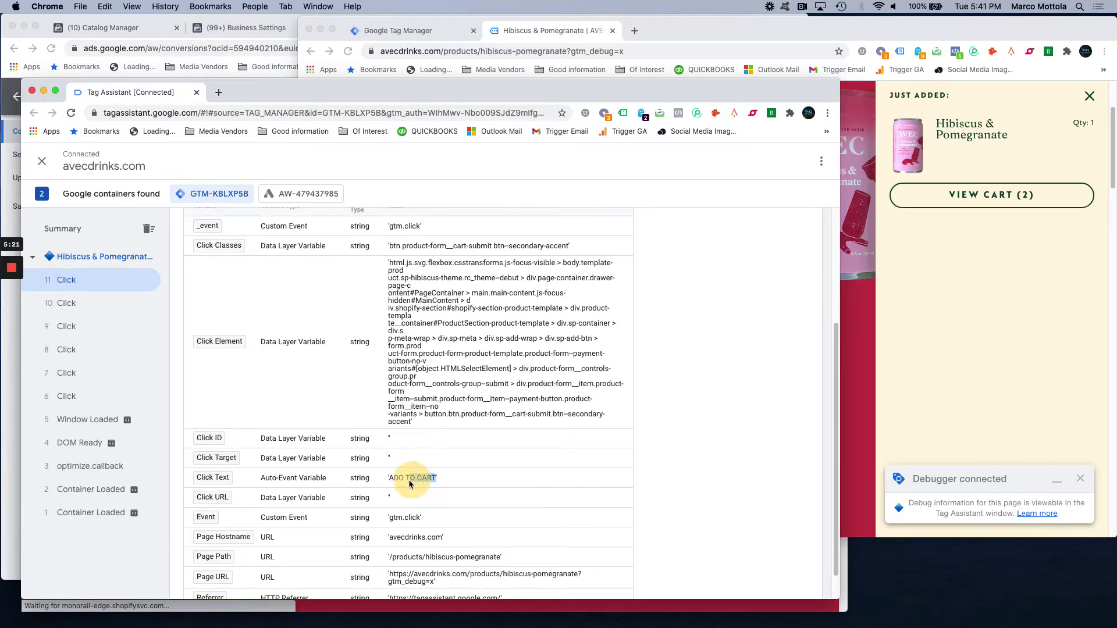
left_click_drag(390, 480, 388, 480)
left_click(852, 321)
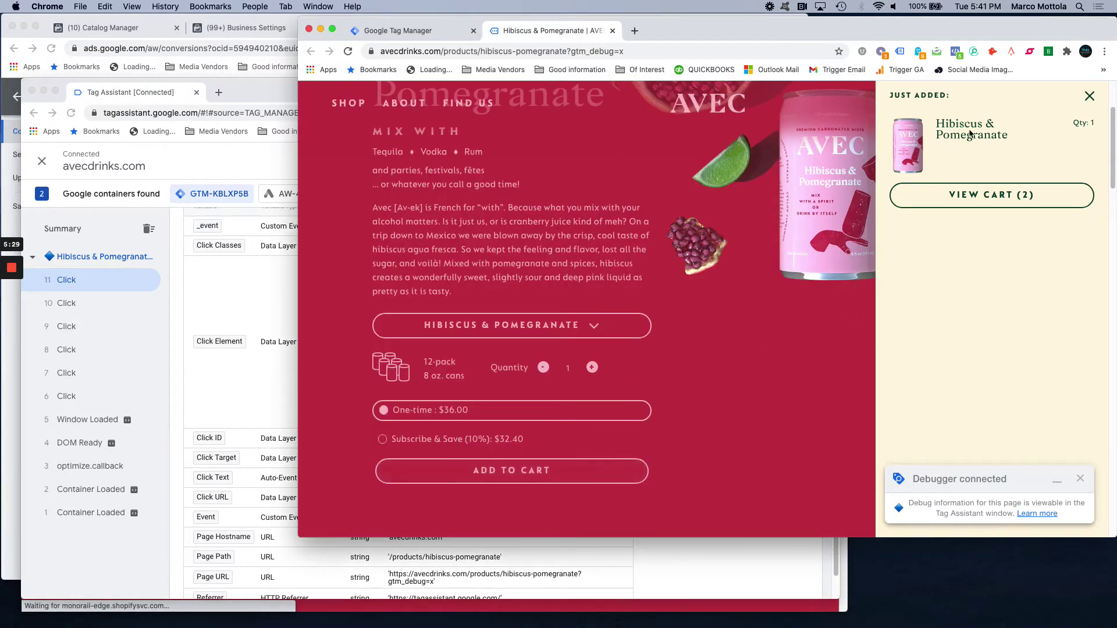
Close the cart confirmation panel and scroll the product page around the ADD TO CART button
left_click(1089, 104)
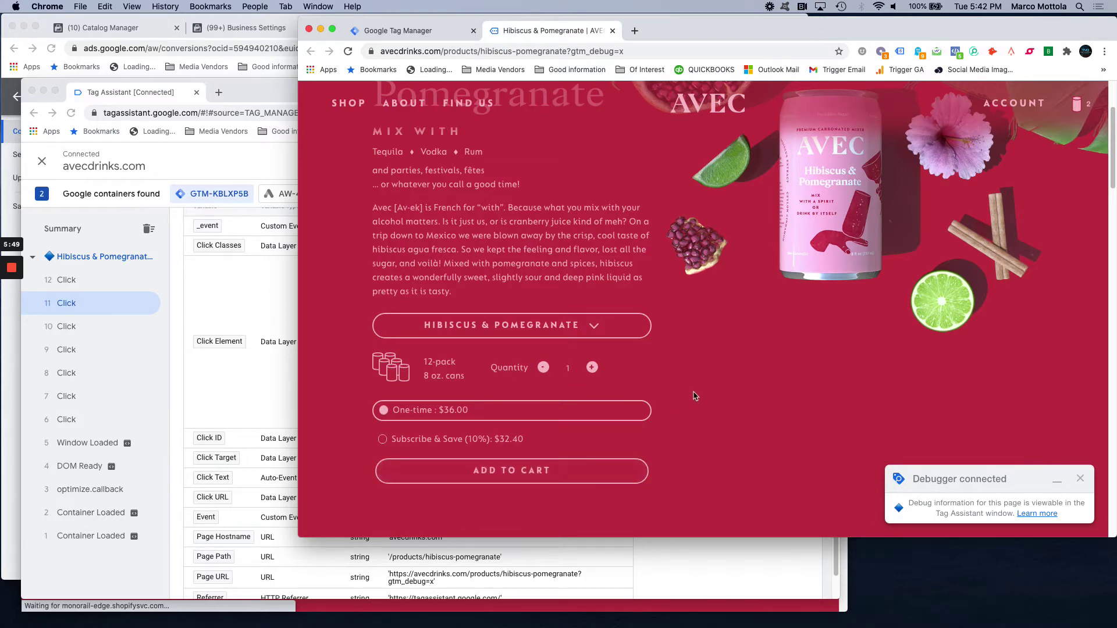
scroll(694, 396, "up", 3)
scroll(698, 401, "down", 4)
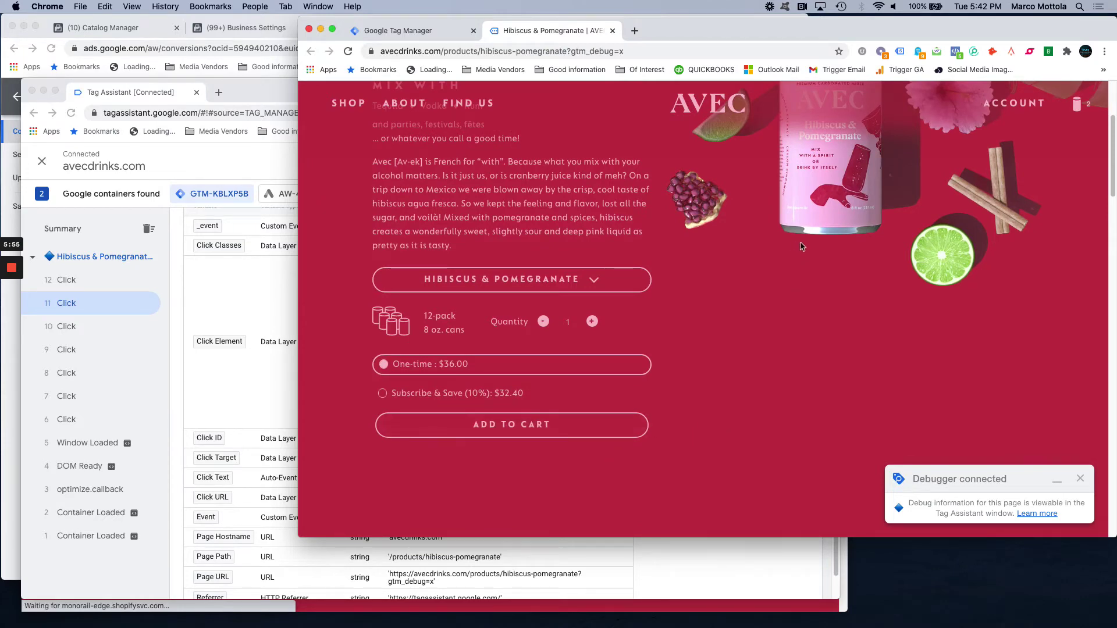
scroll(803, 247, "up", 2)
scroll(754, 385, "down", 4)
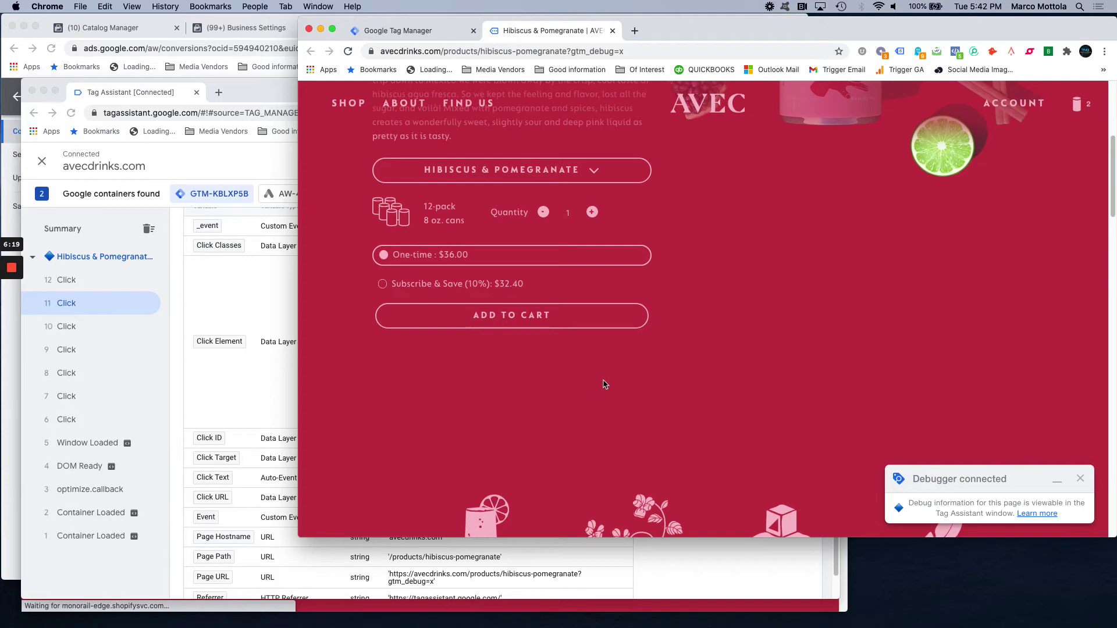
scroll(601, 381, "up", 5)
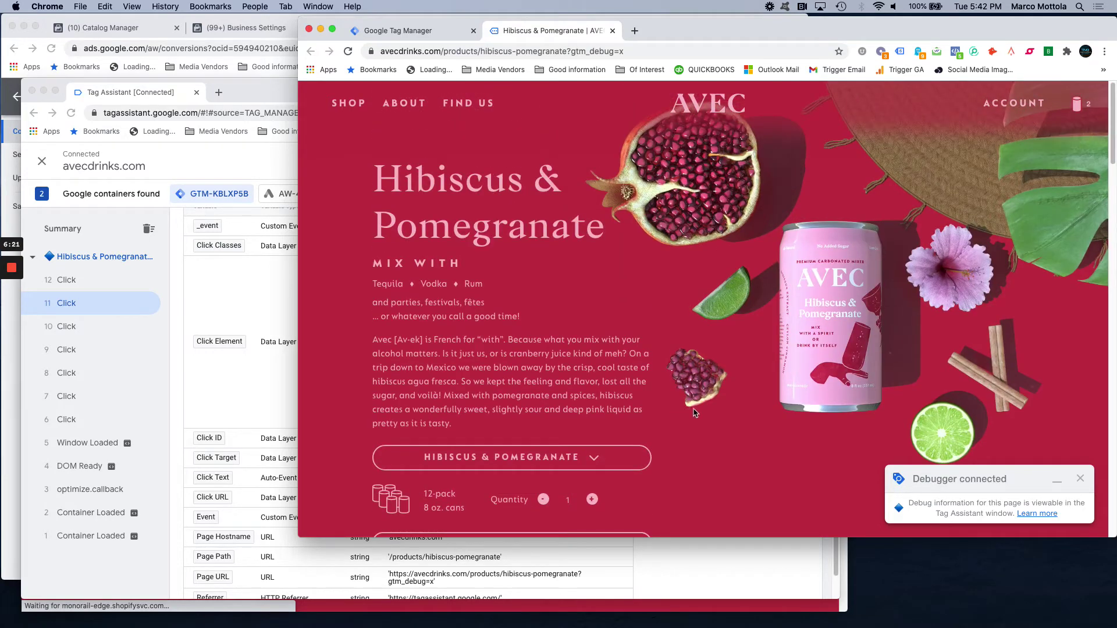
scroll(715, 416, "down", 3)
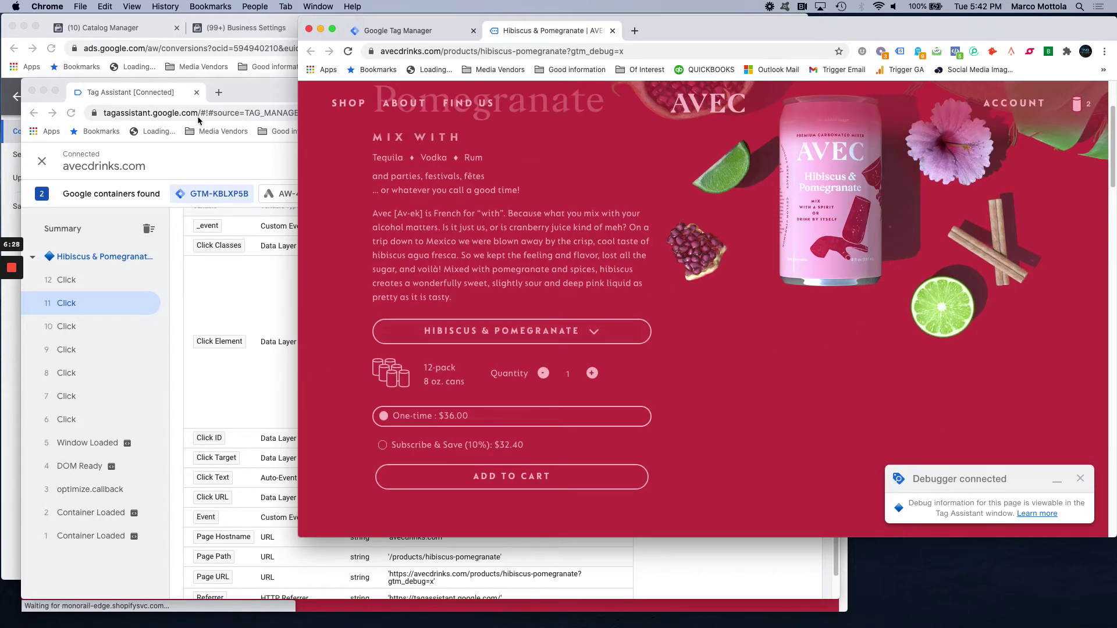
Open Triggers, discard an empty new trigger, and recheck the captured click variables in Tag Assistant
left_click(396, 31)
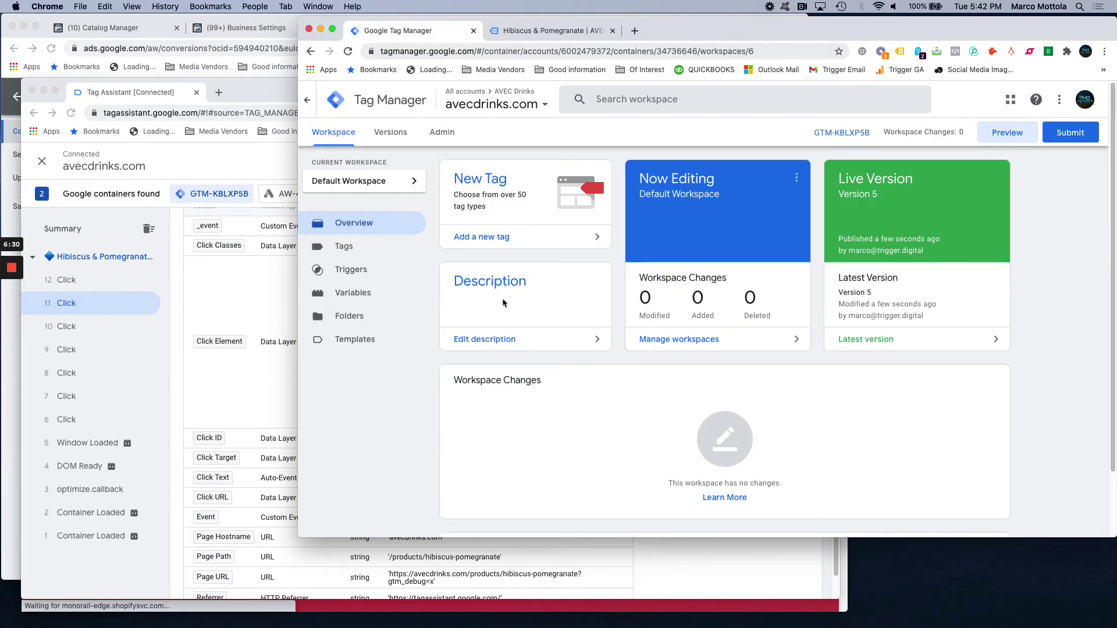
left_click(373, 279)
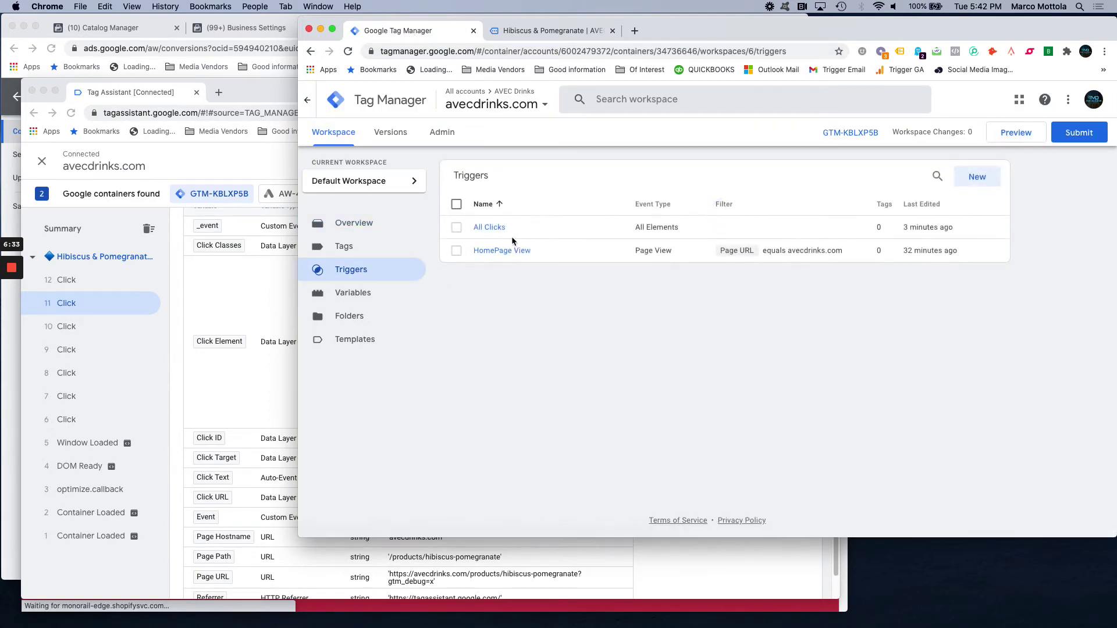
left_click(979, 178)
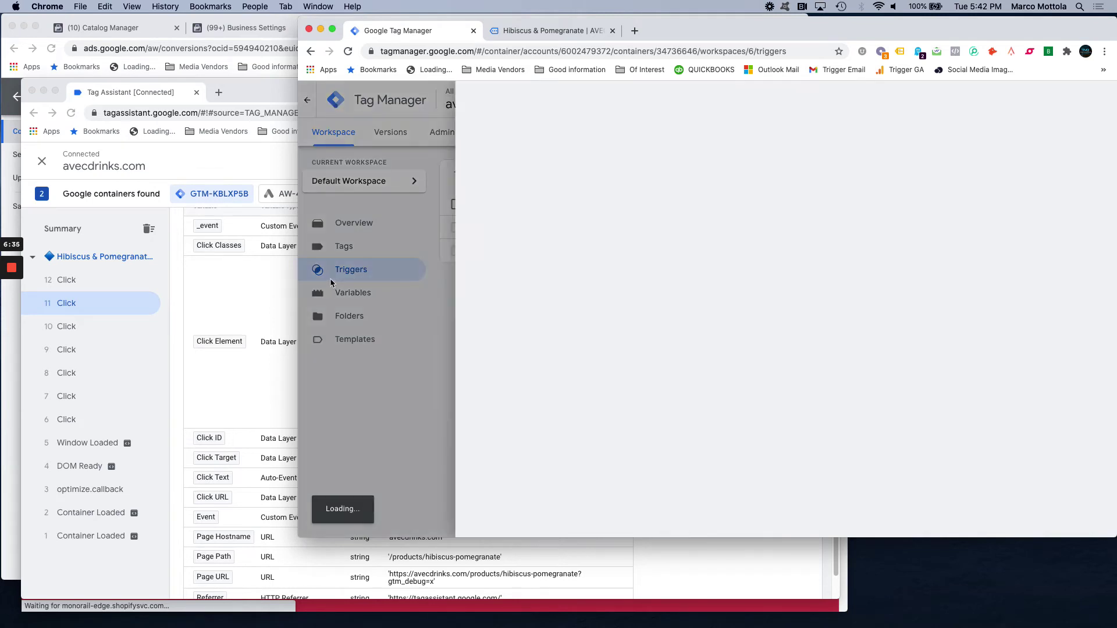
left_click(449, 99)
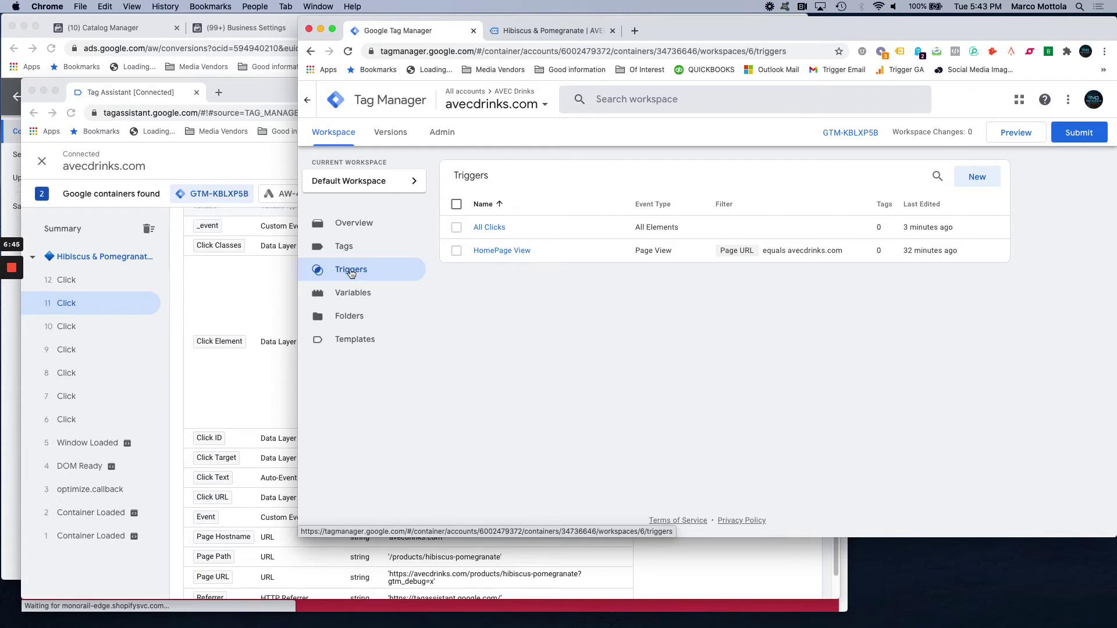
left_click(368, 278)
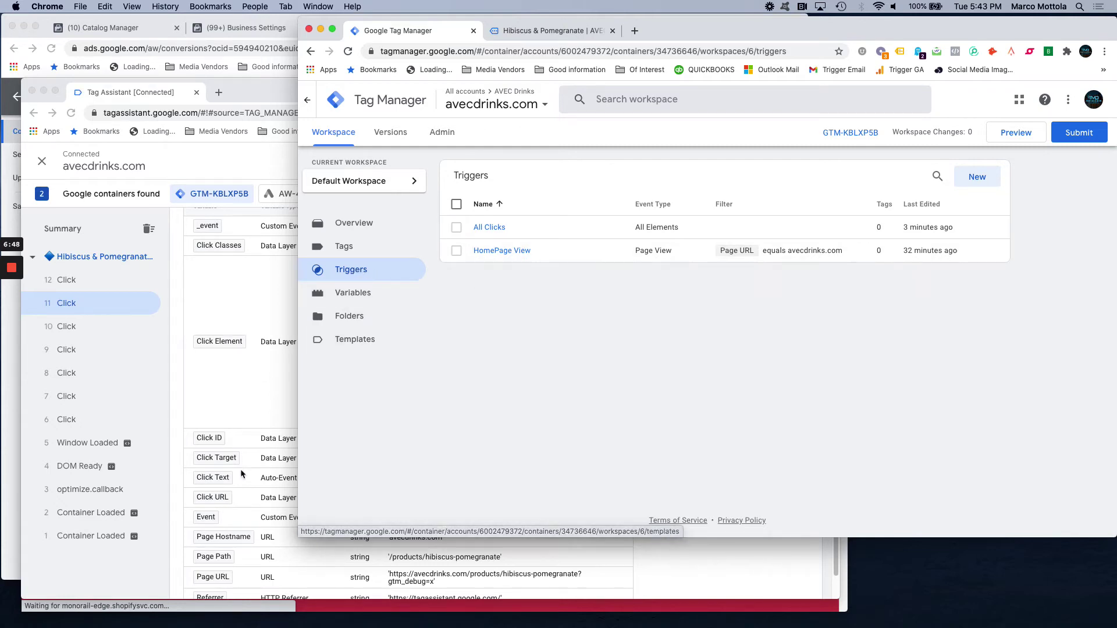
left_click(252, 386)
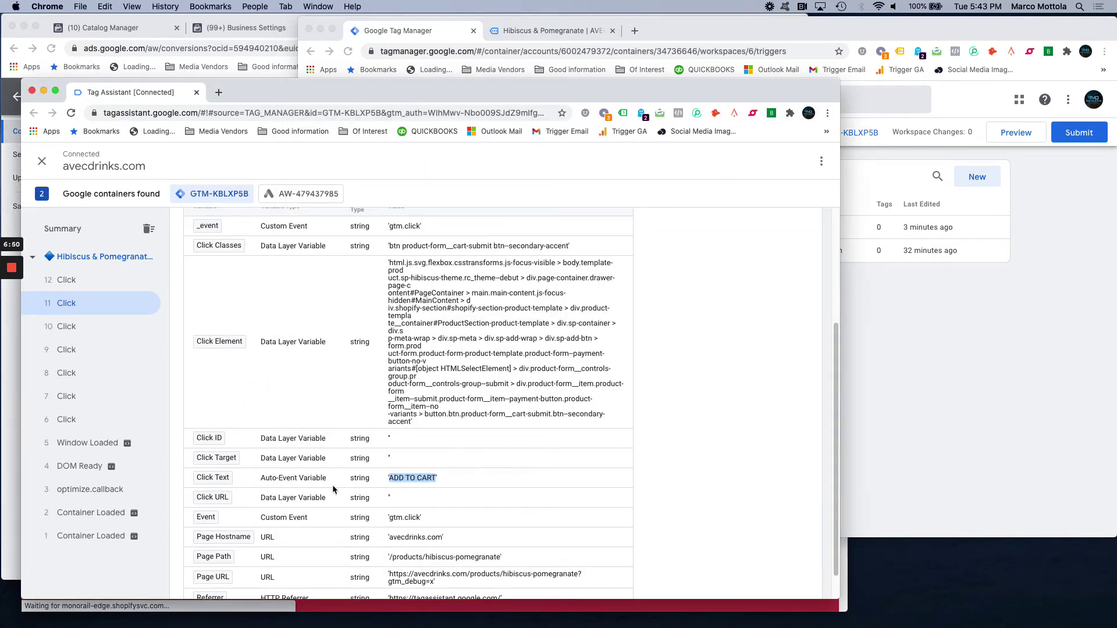
left_click(892, 349)
Start a new trigger named 'Add To Cart' of type Click - All Elements
left_click(977, 177)
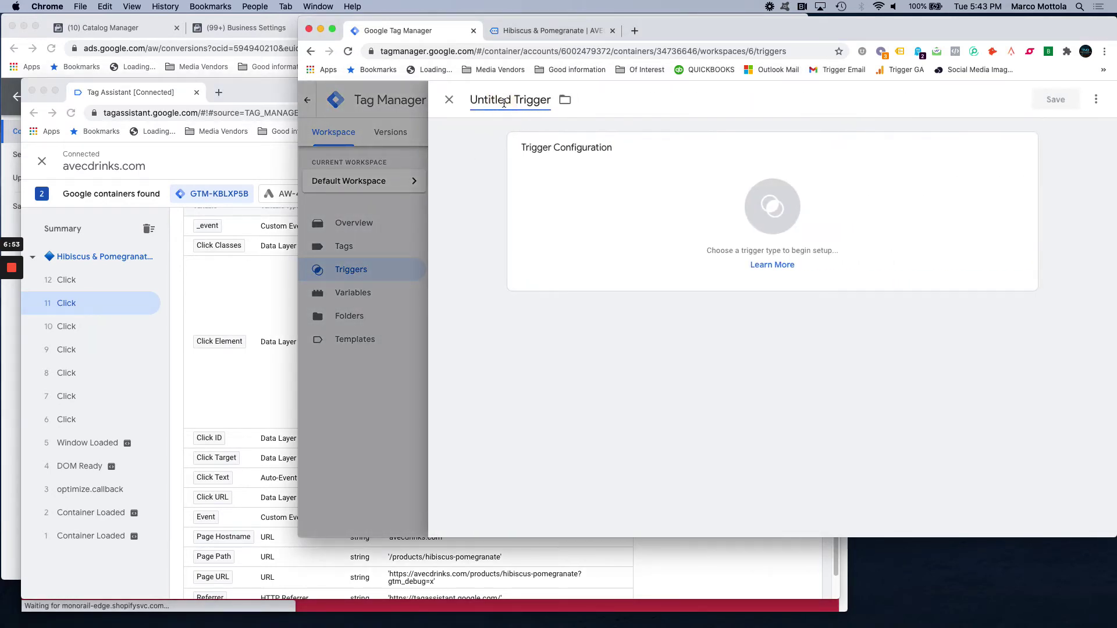
left_click(503, 102)
type("Add To ")
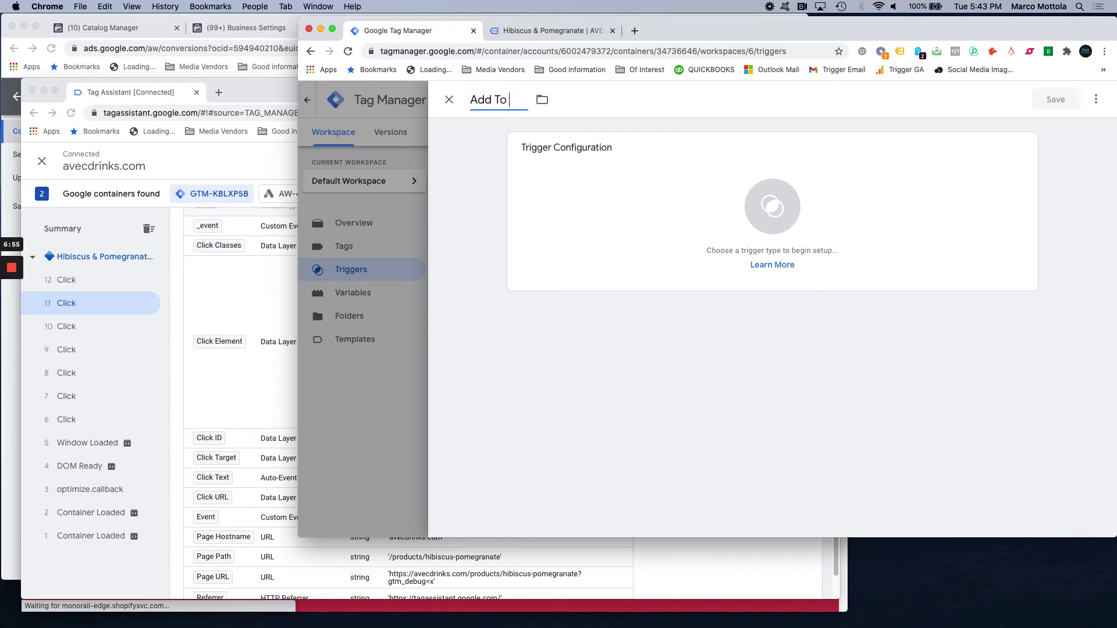
type("Cart")
left_click(841, 208)
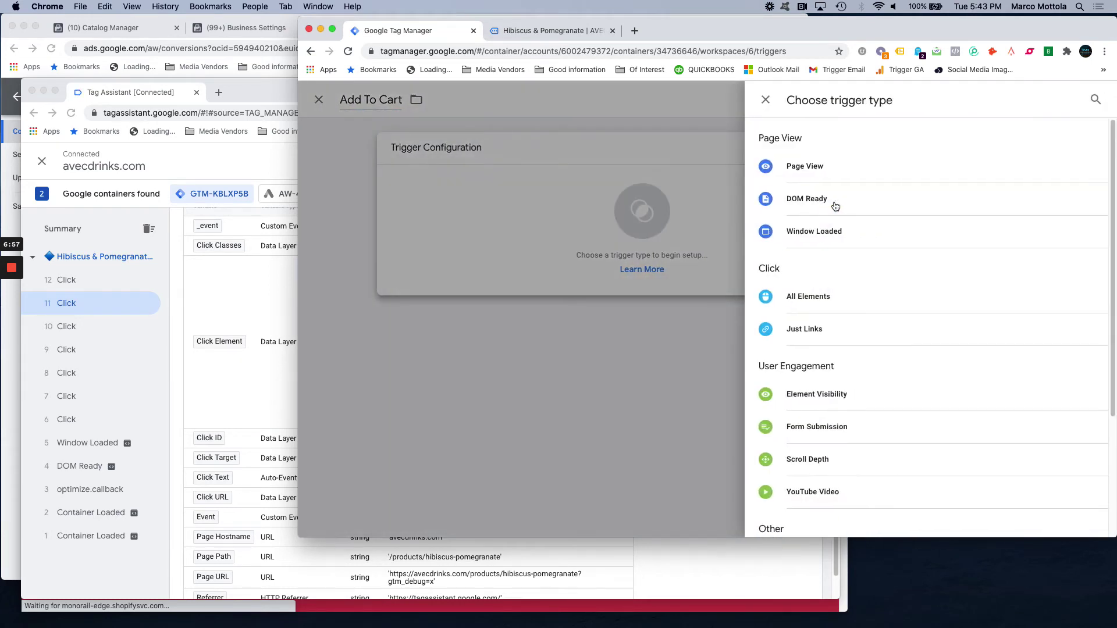
left_click(815, 298)
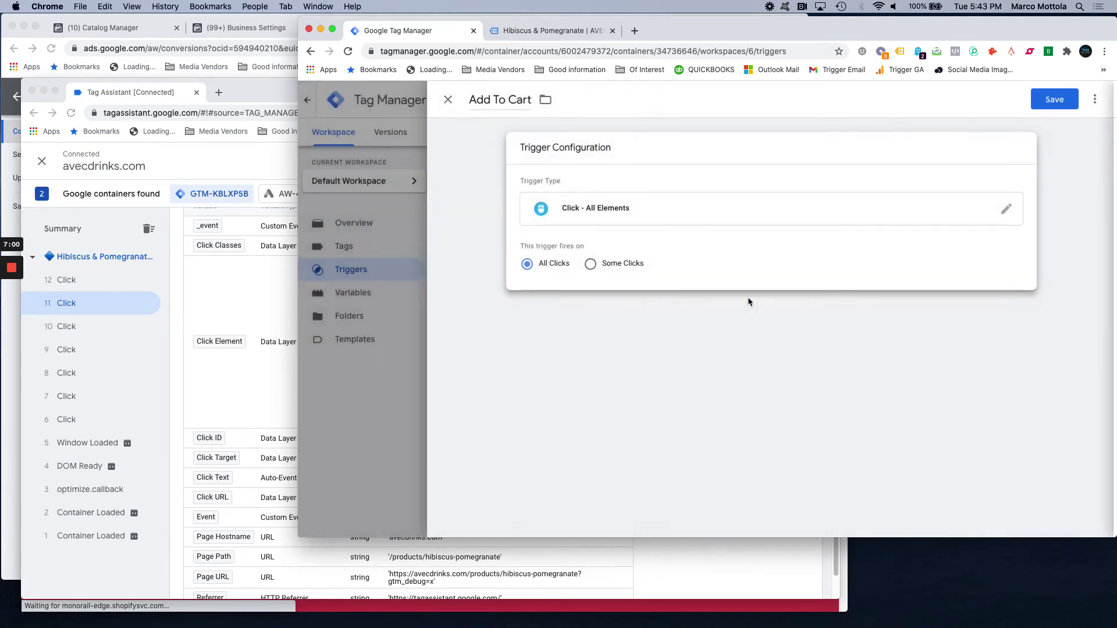
Limit it to Some Clicks where Click Text equals ADD TO CART, and save it
left_click(625, 268)
left_click(617, 311)
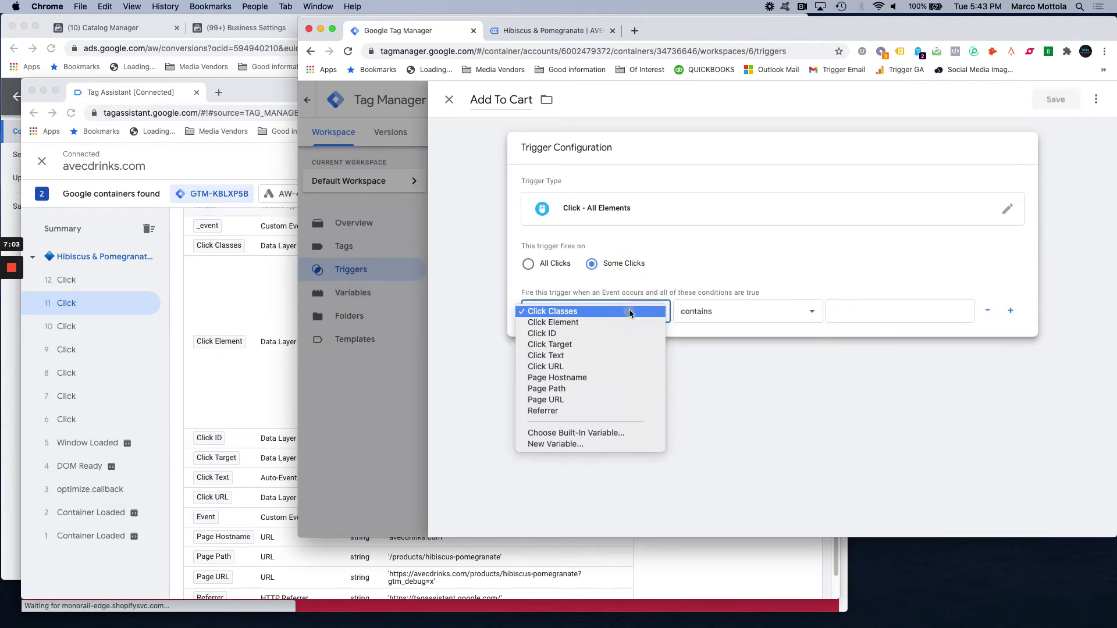
left_click(539, 356)
left_click(727, 317)
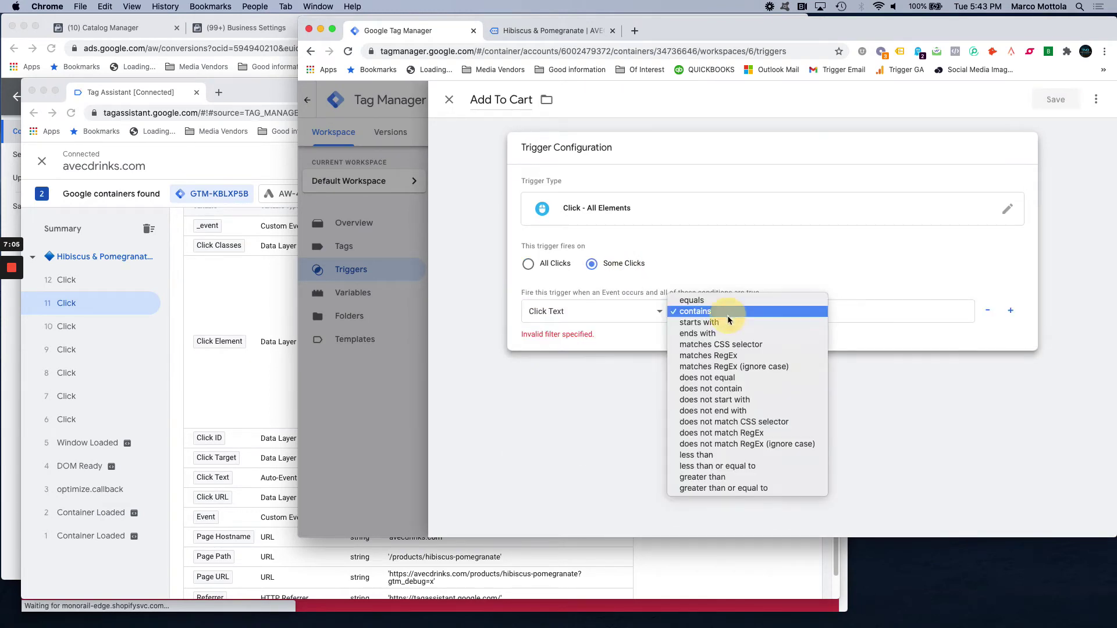
left_click(721, 301)
left_click(849, 312)
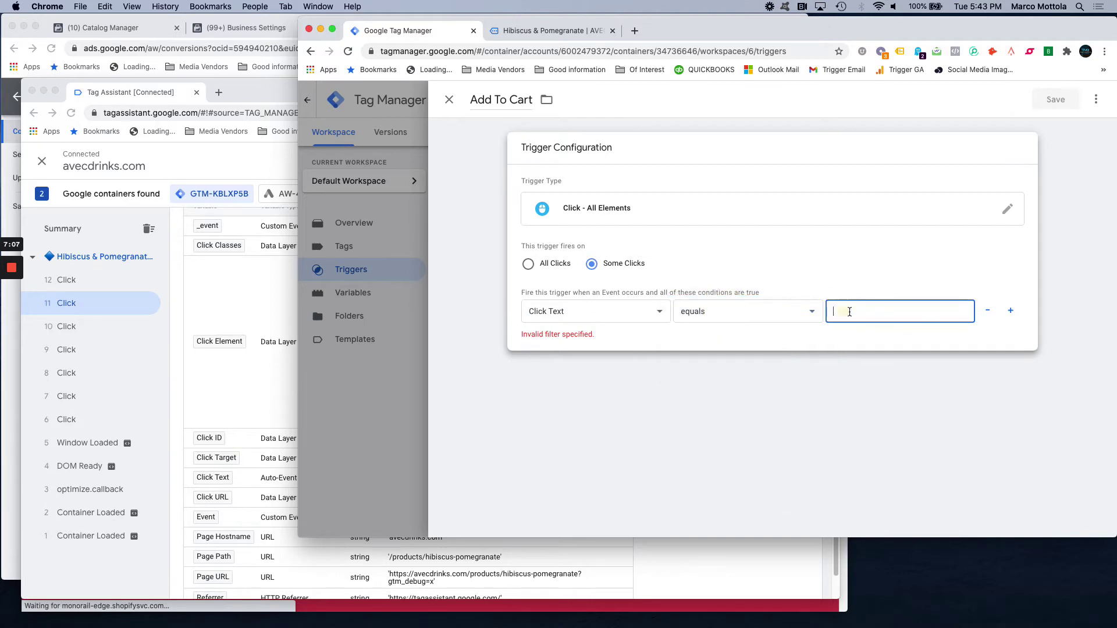
type("ADD TO CART")
left_click(1055, 100)
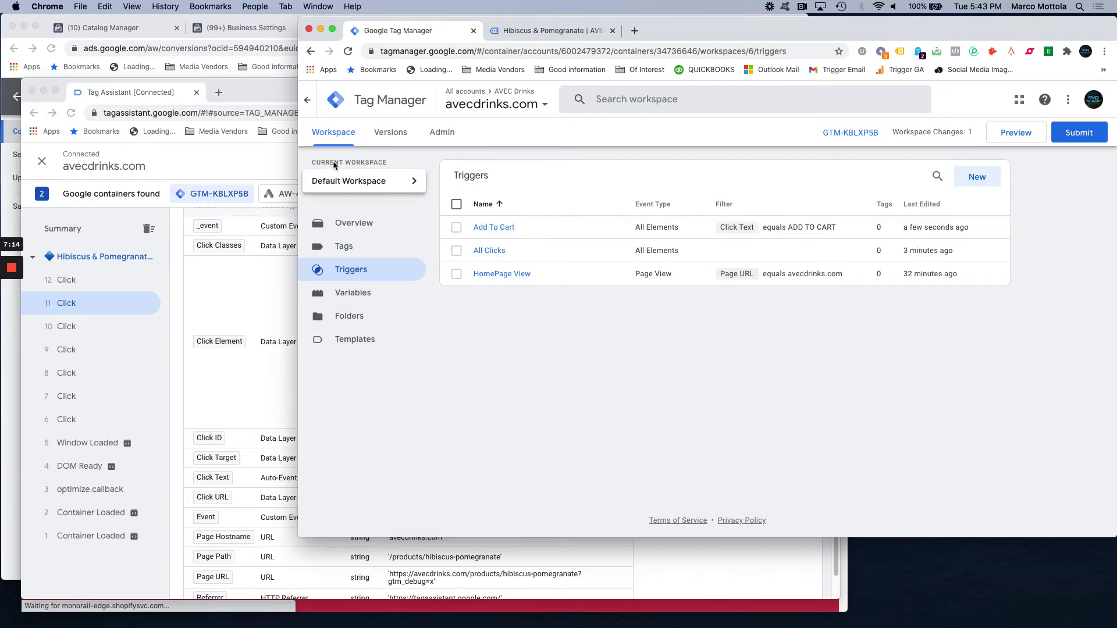
left_click(254, 96)
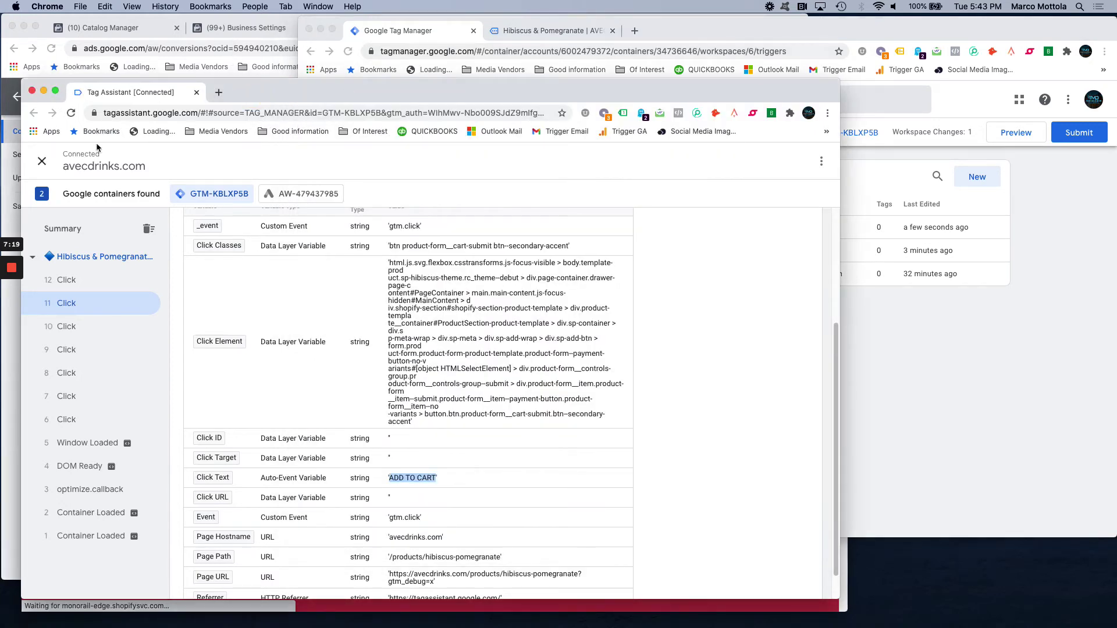
In Google Ads Conversions, add a new conversion action and choose Website
key("super+grave")
key("super+grave")
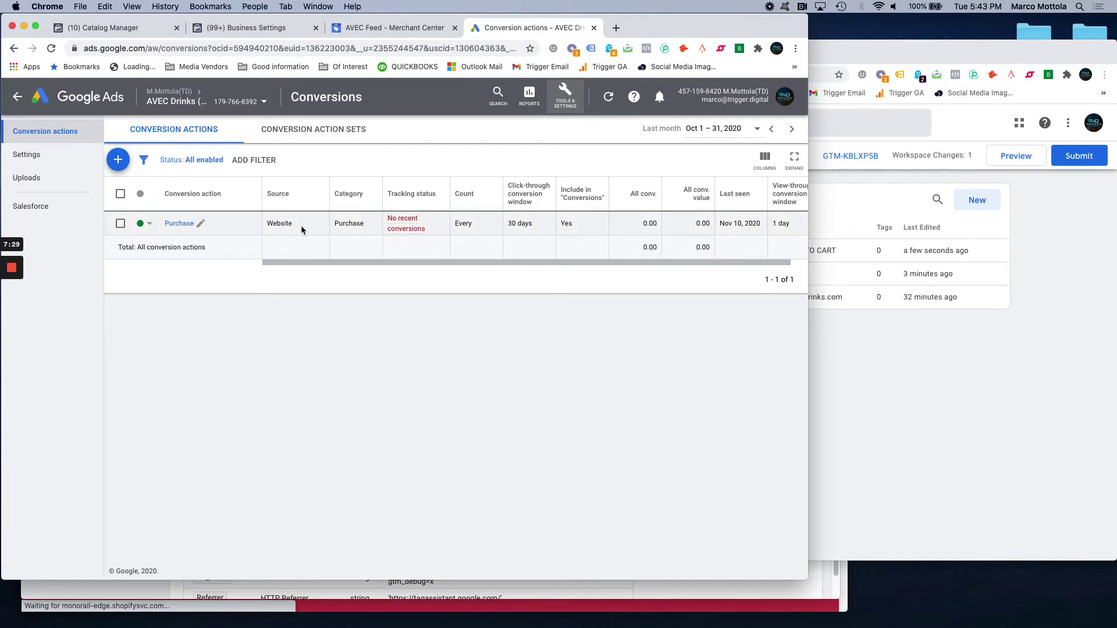
left_click(120, 163)
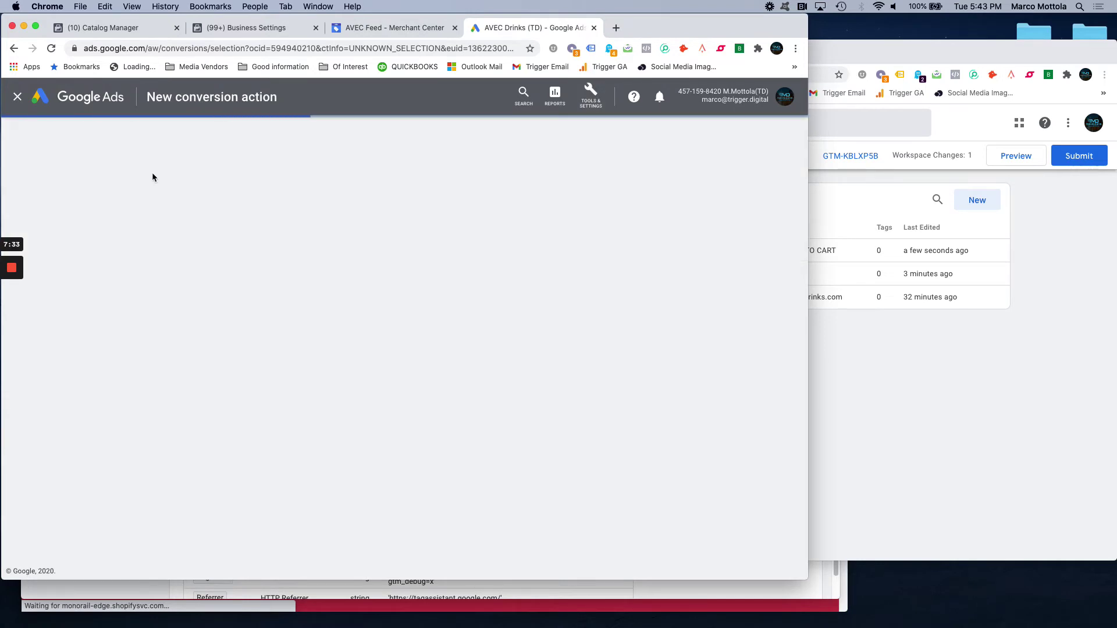
left_click(173, 268)
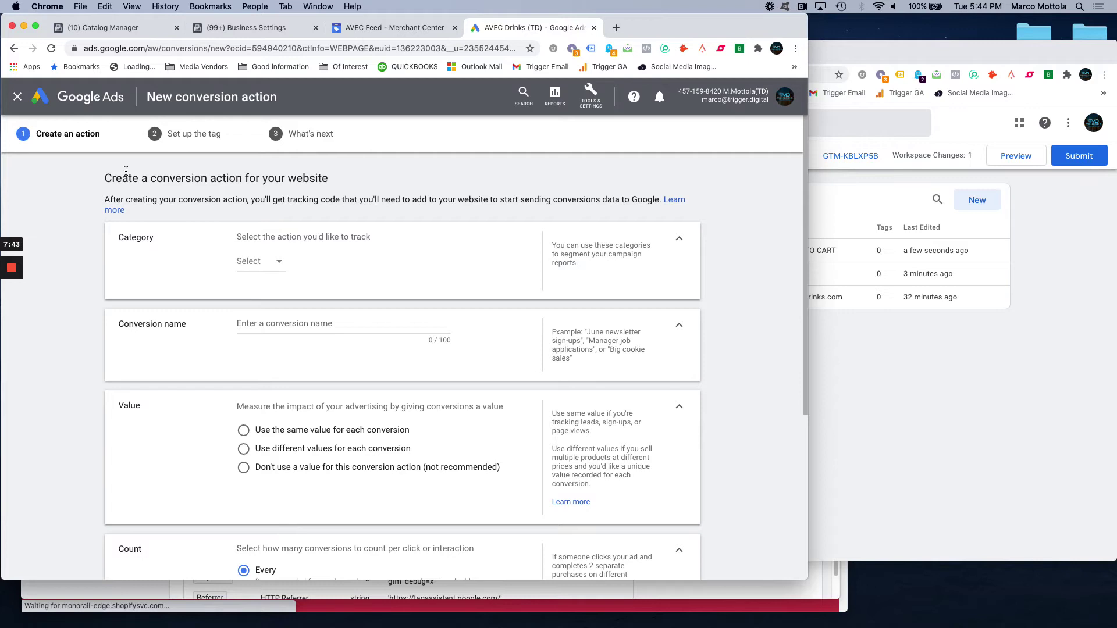
Set the conversion action's category to Add to cart
left_click(277, 261)
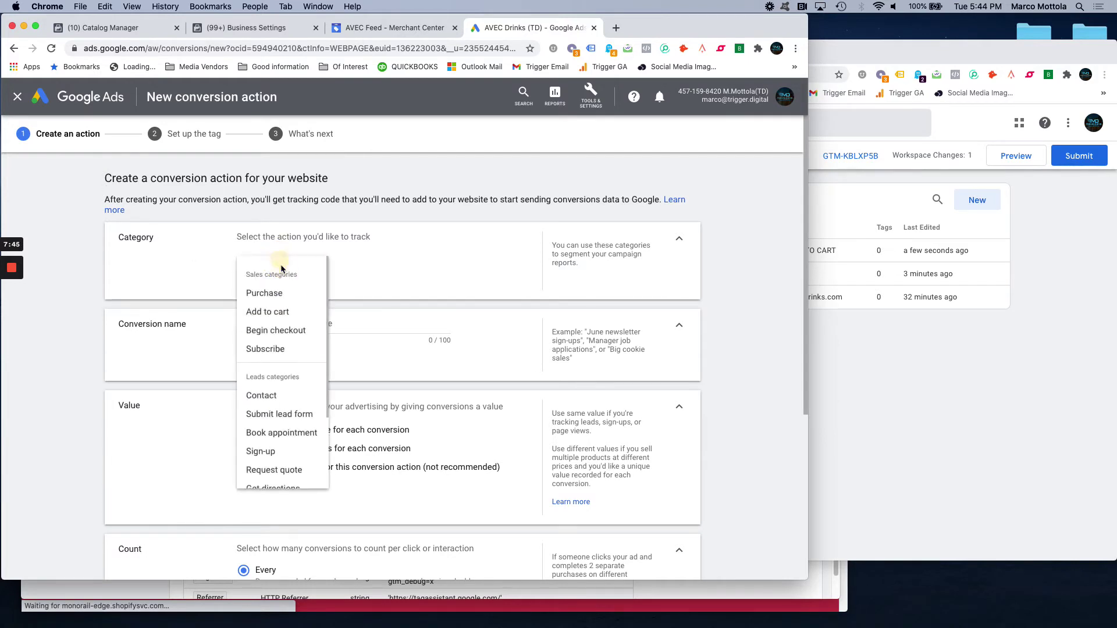
left_click(269, 315)
scroll(297, 299, "down", 1)
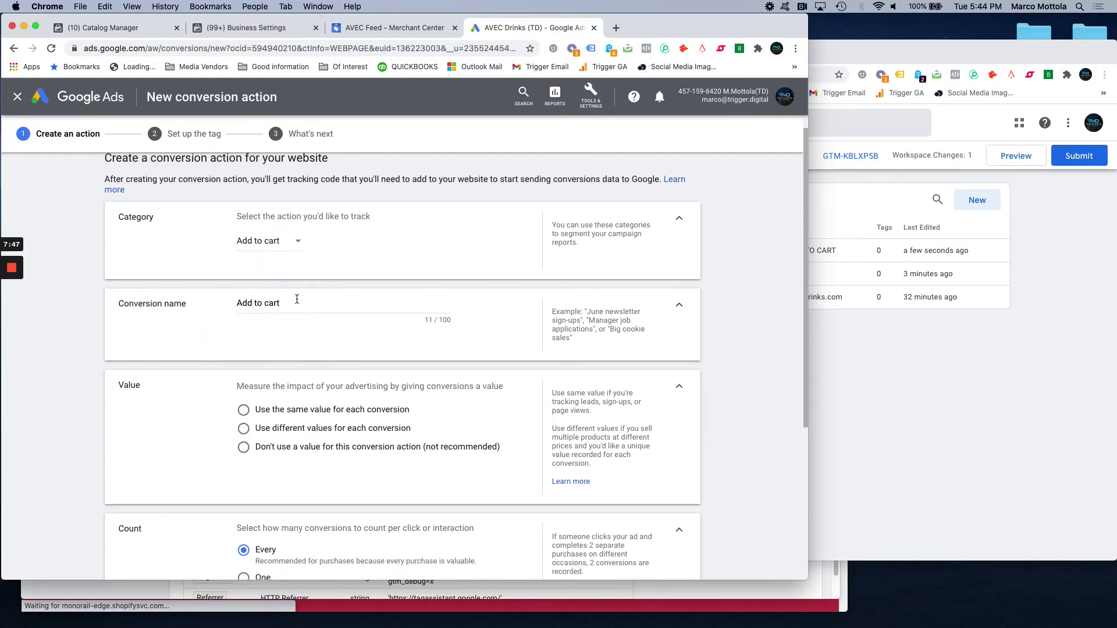
scroll(291, 320, "down", 2)
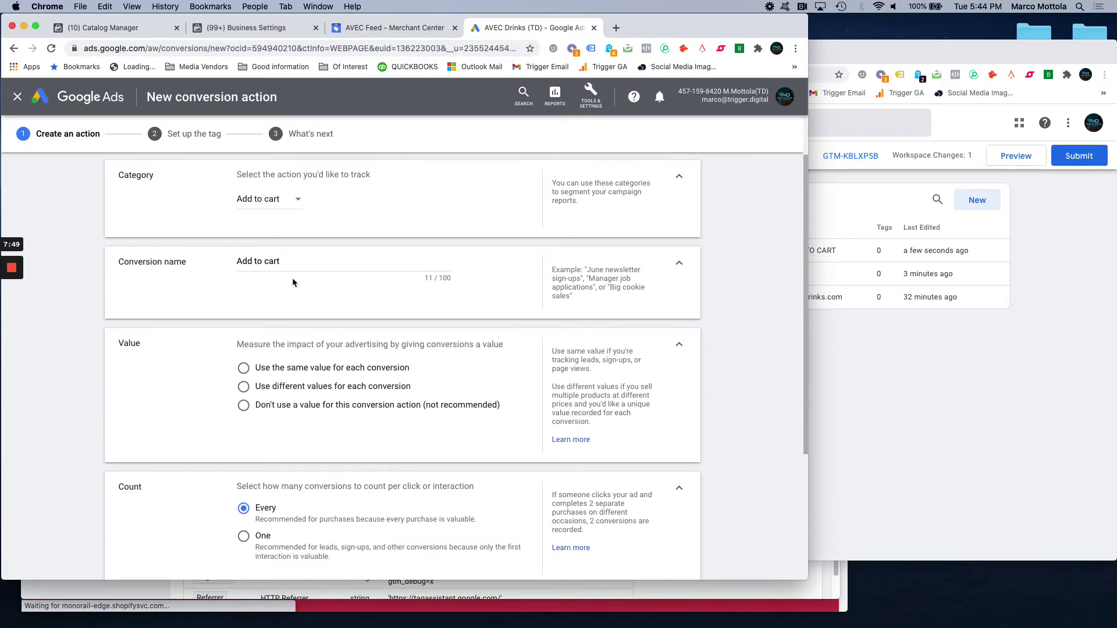
scroll(286, 271, "down", 2)
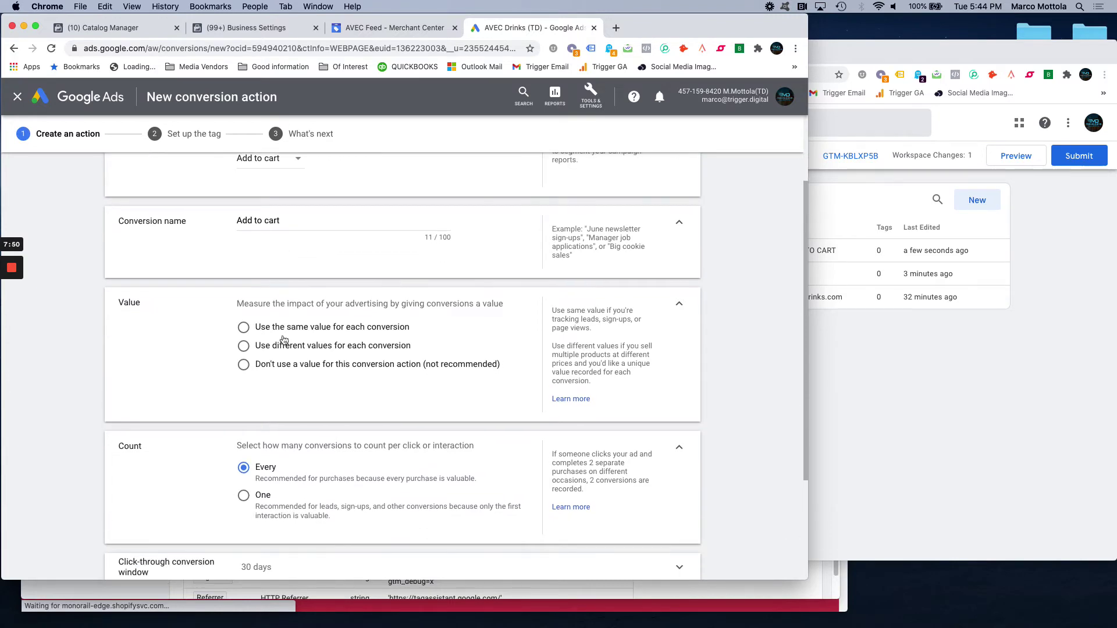
Use different values per conversion with a 5 USD default, counting every conversion
left_click(244, 365)
left_click(303, 348)
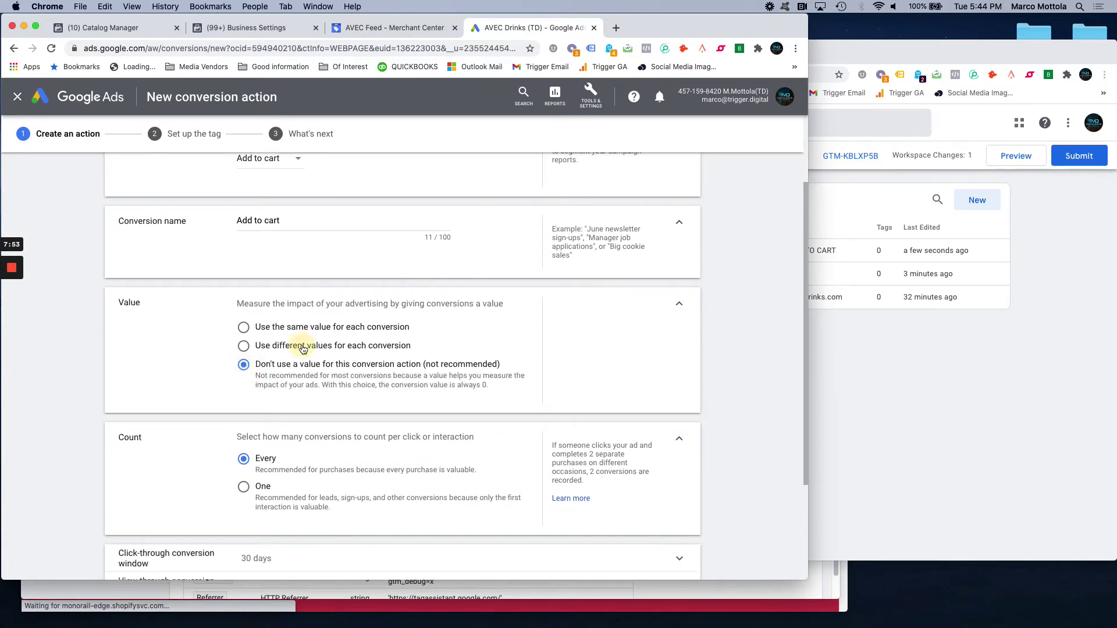
left_click(360, 399)
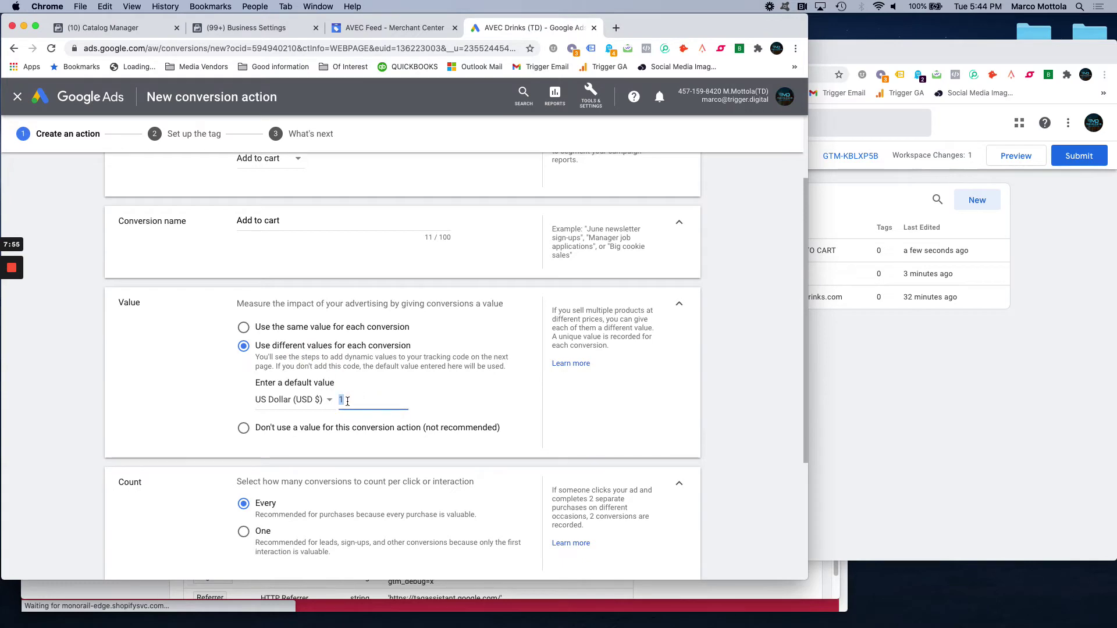
left_click(300, 403)
left_click(163, 381)
scroll(386, 420, "down", 1)
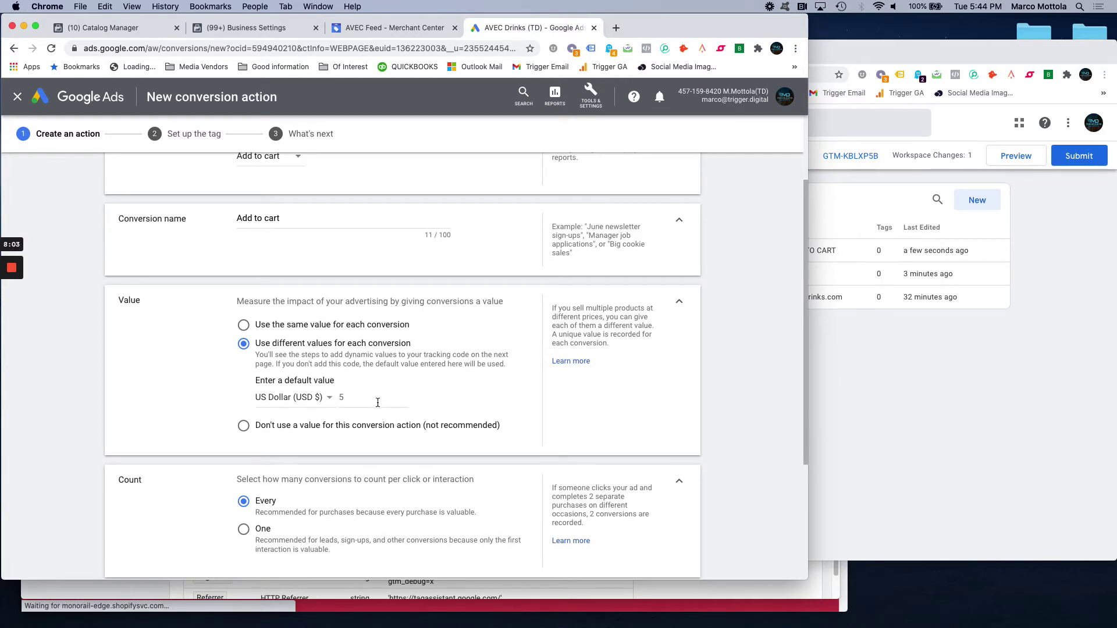
scroll(377, 402, "down", 1)
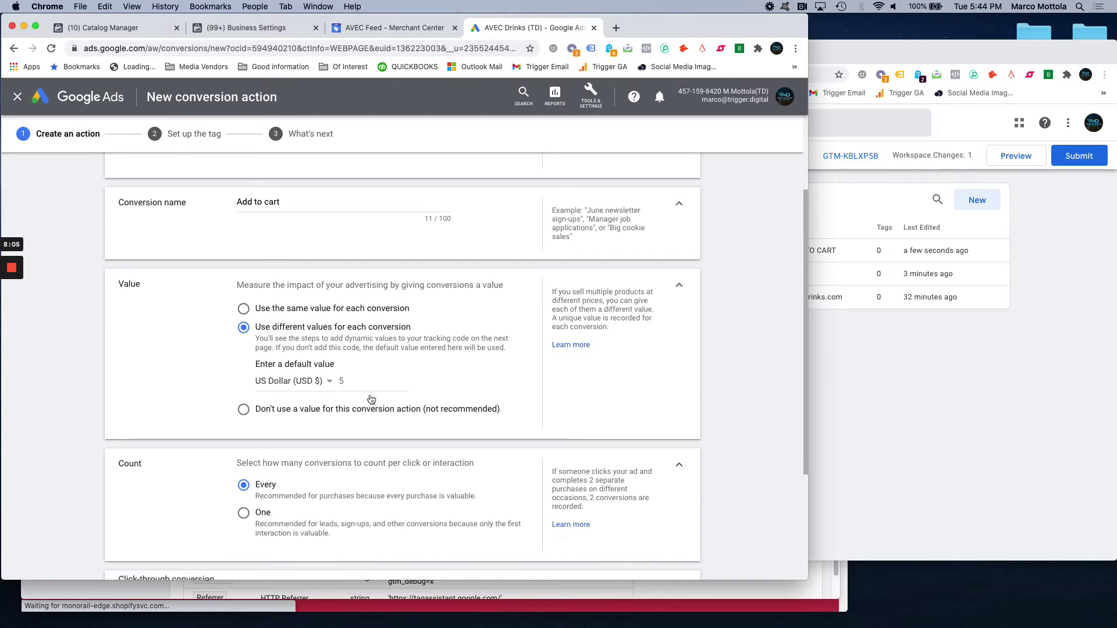
scroll(366, 398, "down", 3)
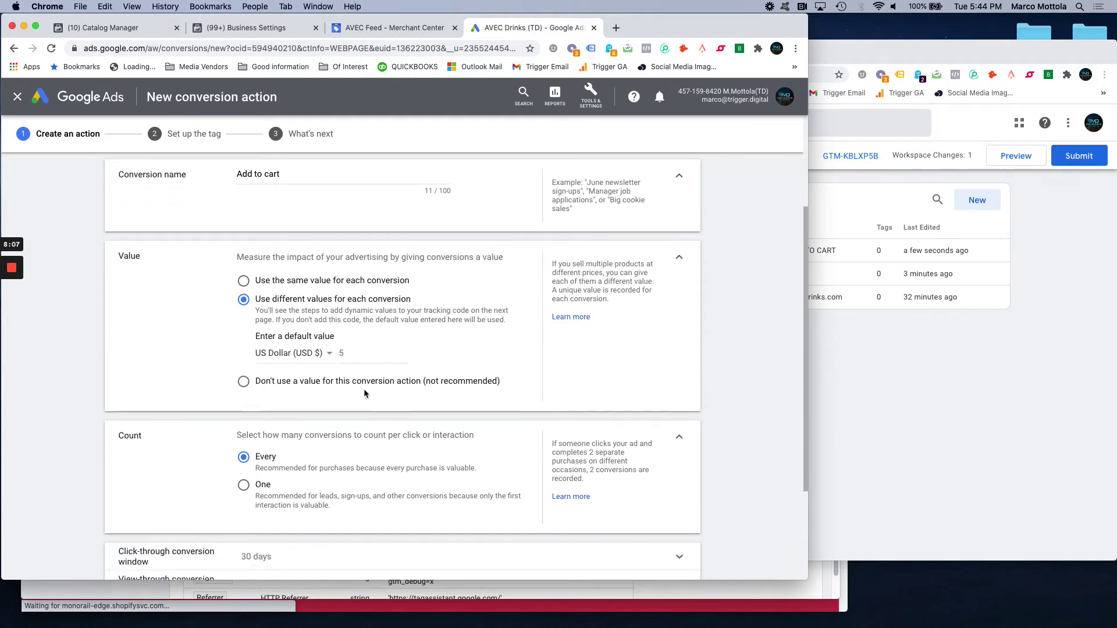
scroll(365, 388, "down", 1)
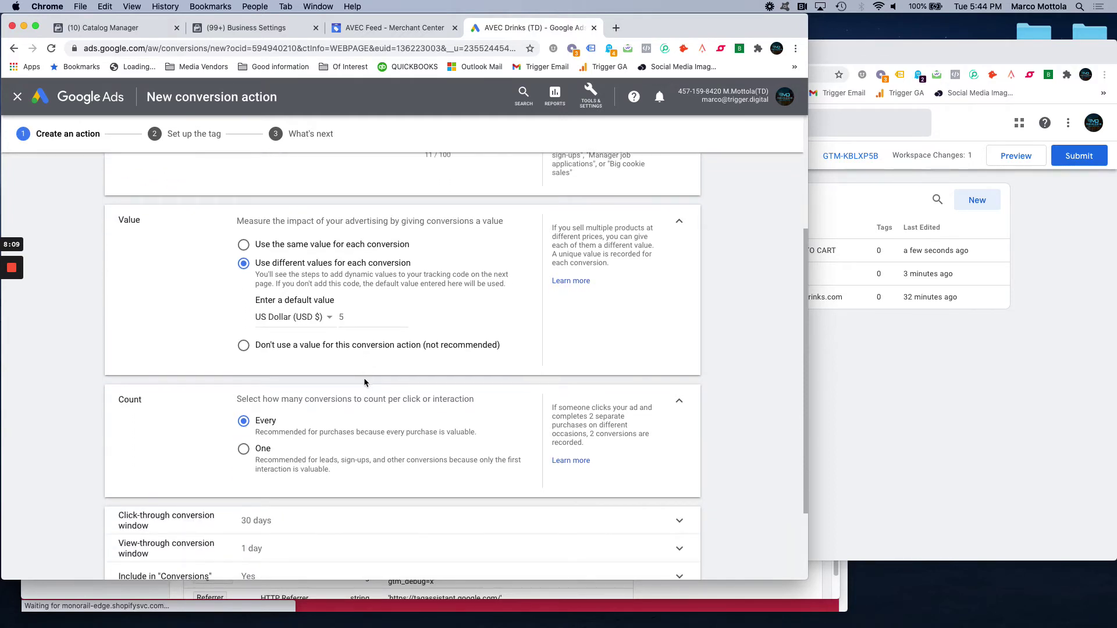
scroll(361, 377, "down", 6)
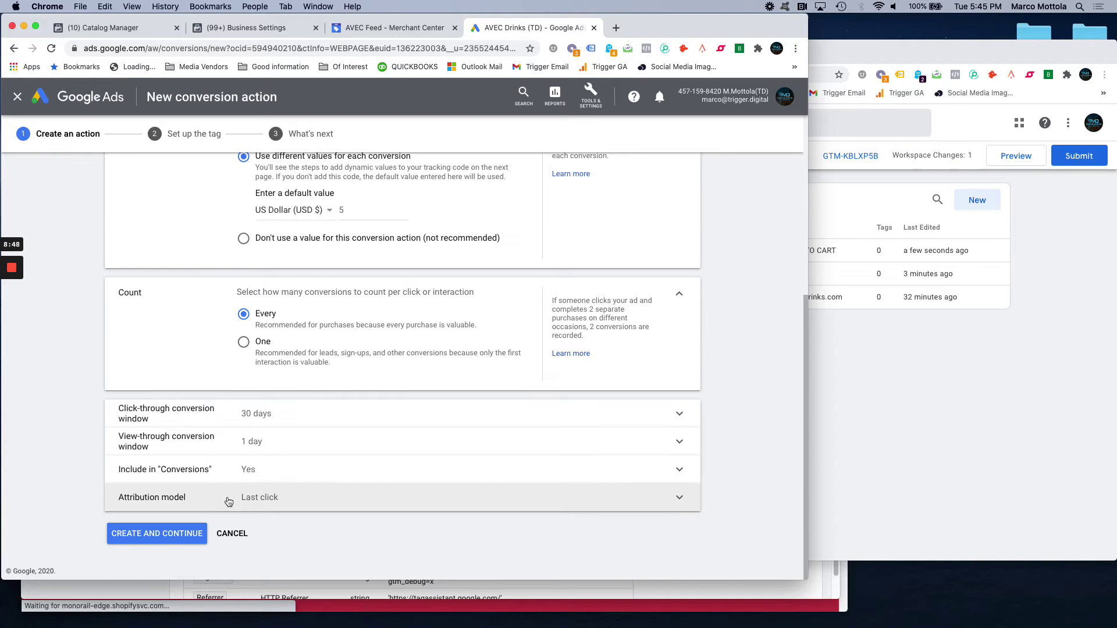
Set the attribution model to Time decay
left_click(291, 499)
left_click(292, 491)
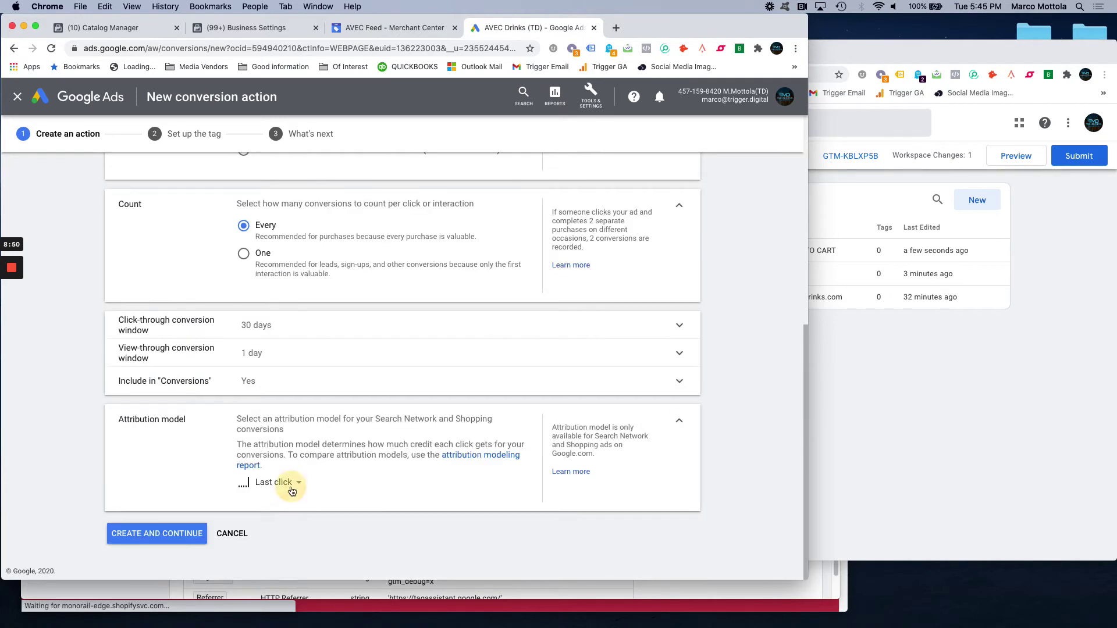
left_click(287, 450)
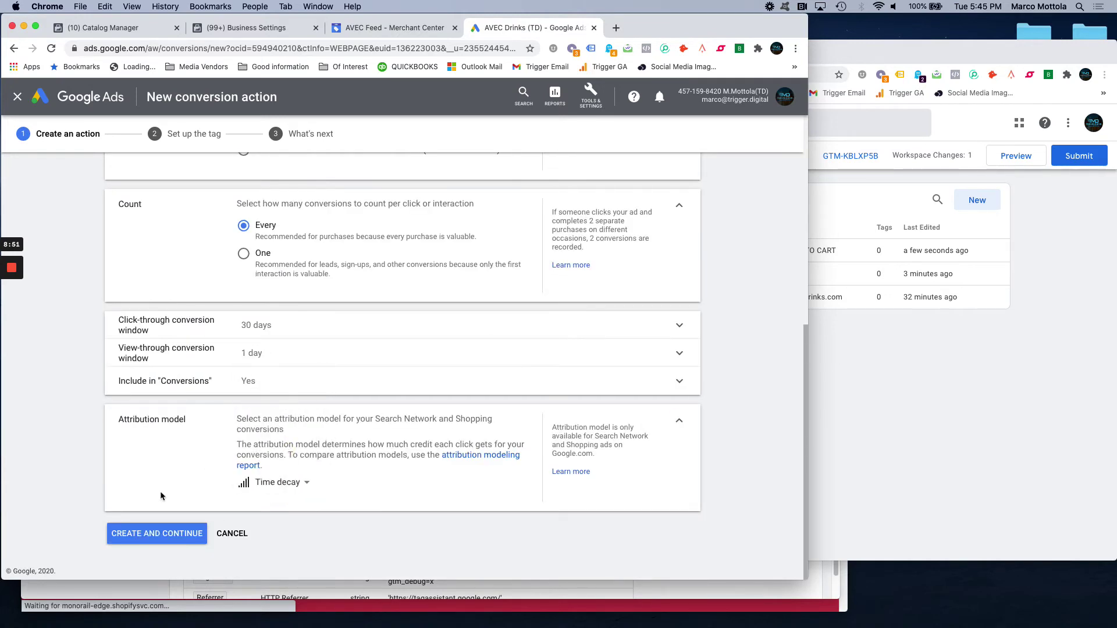
left_click(287, 489)
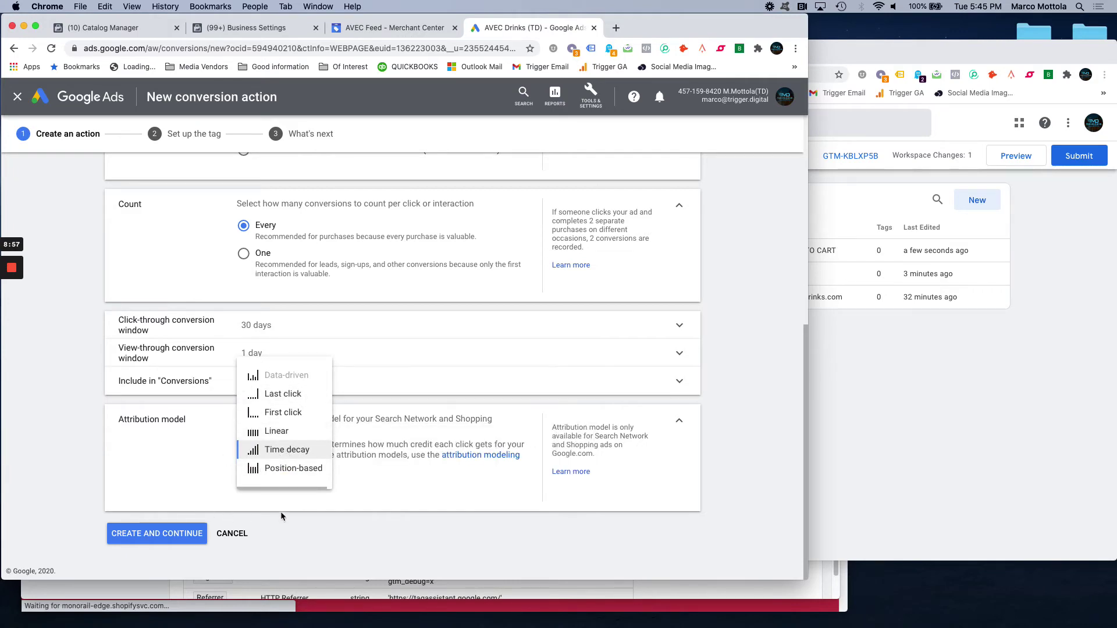
left_click(303, 539)
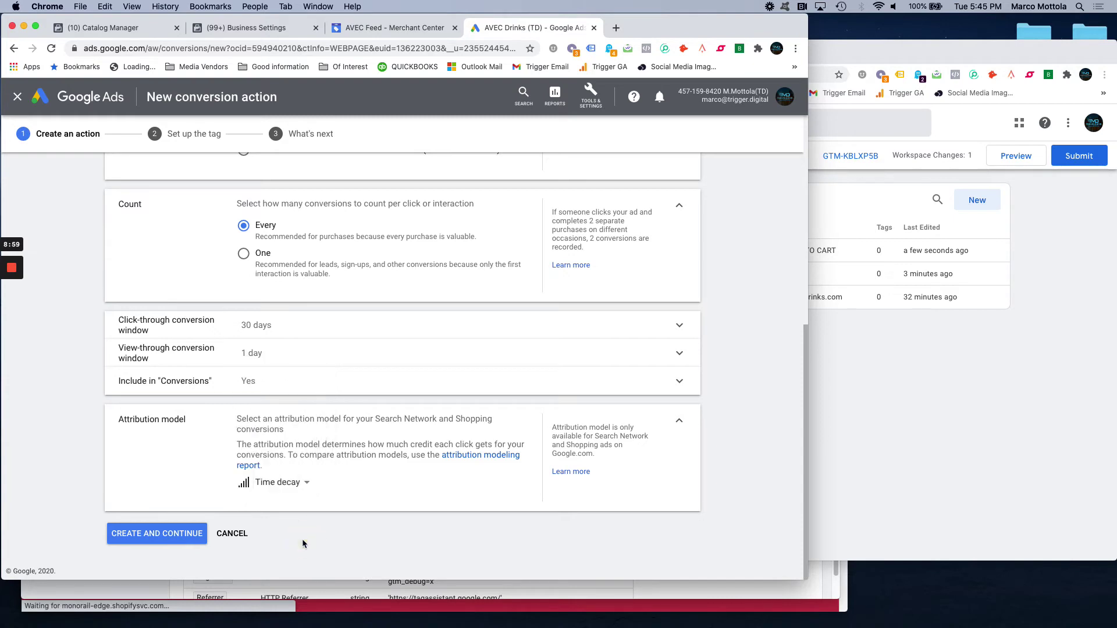
Create the conversion action and choose the Google Tag Manager installation option
left_click(155, 544)
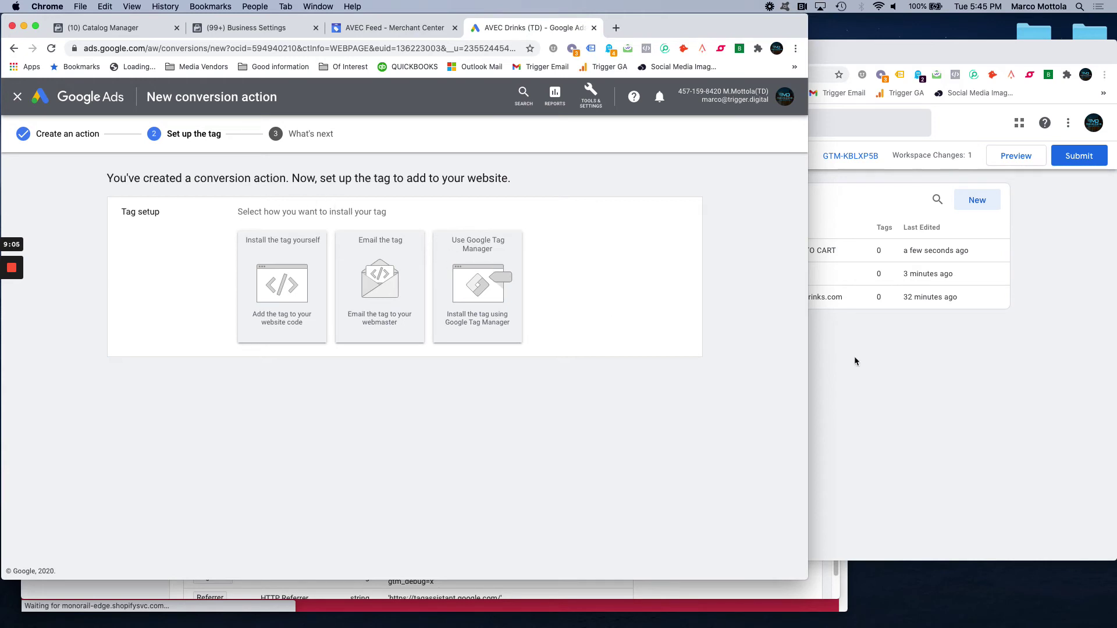
left_click(466, 279)
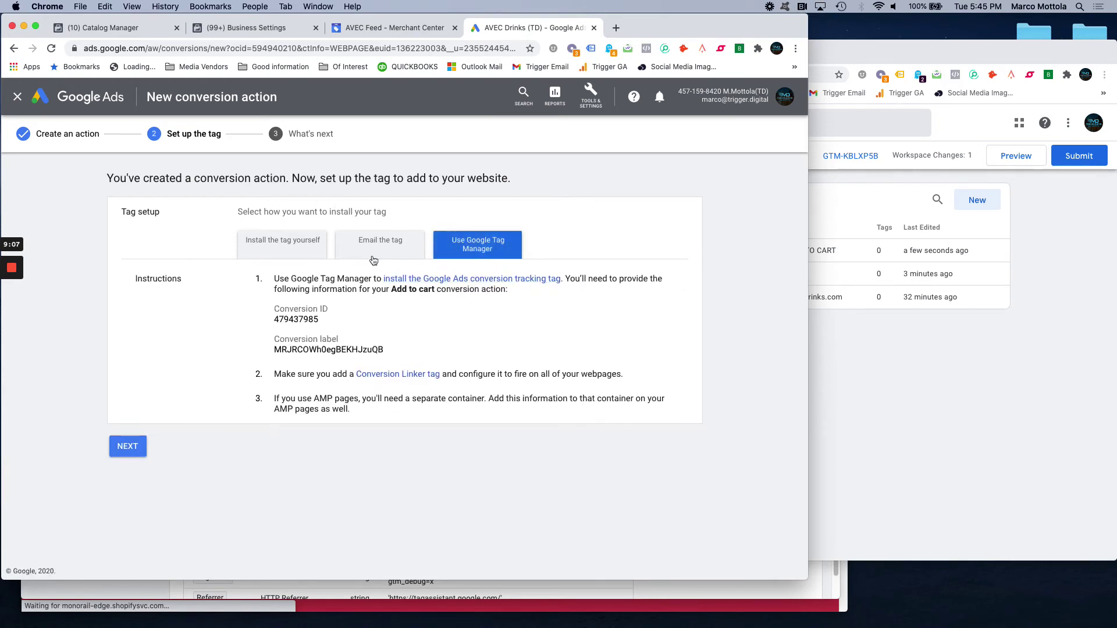
left_click(954, 343)
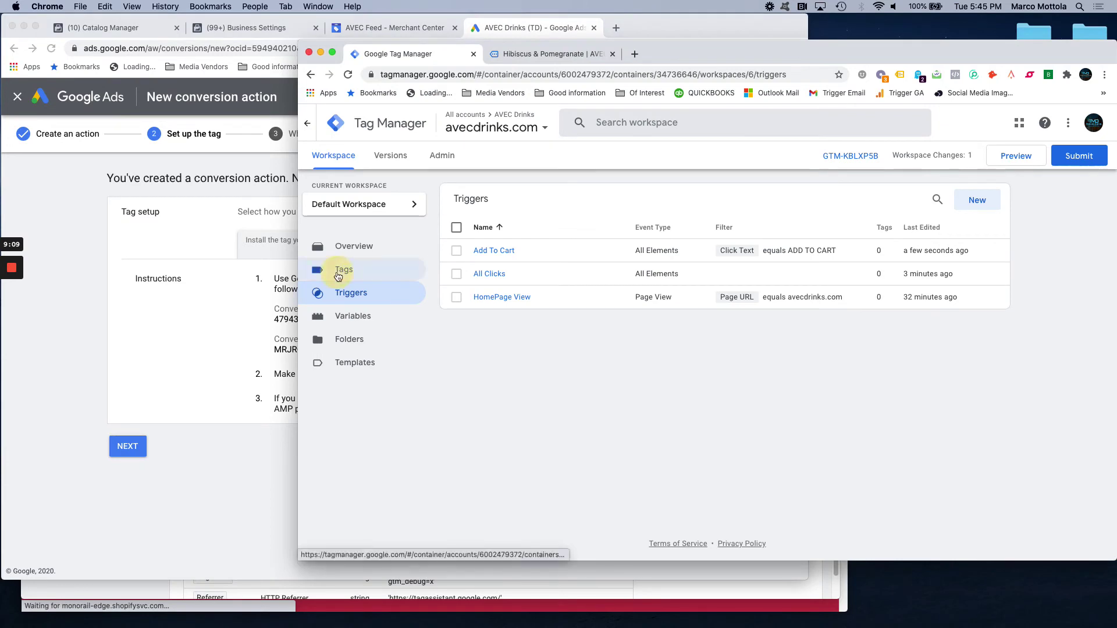
Create a Google Ads Conversion Tracking tag named 'Google Ads - Add To Cart Conversion'
left_click(365, 273)
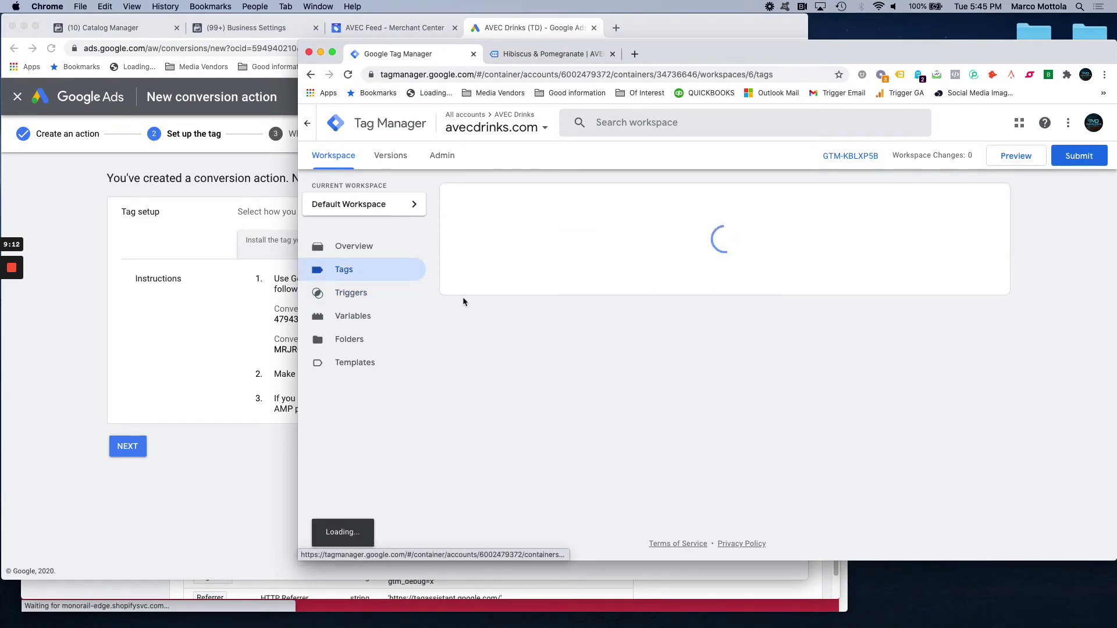
left_click(981, 203)
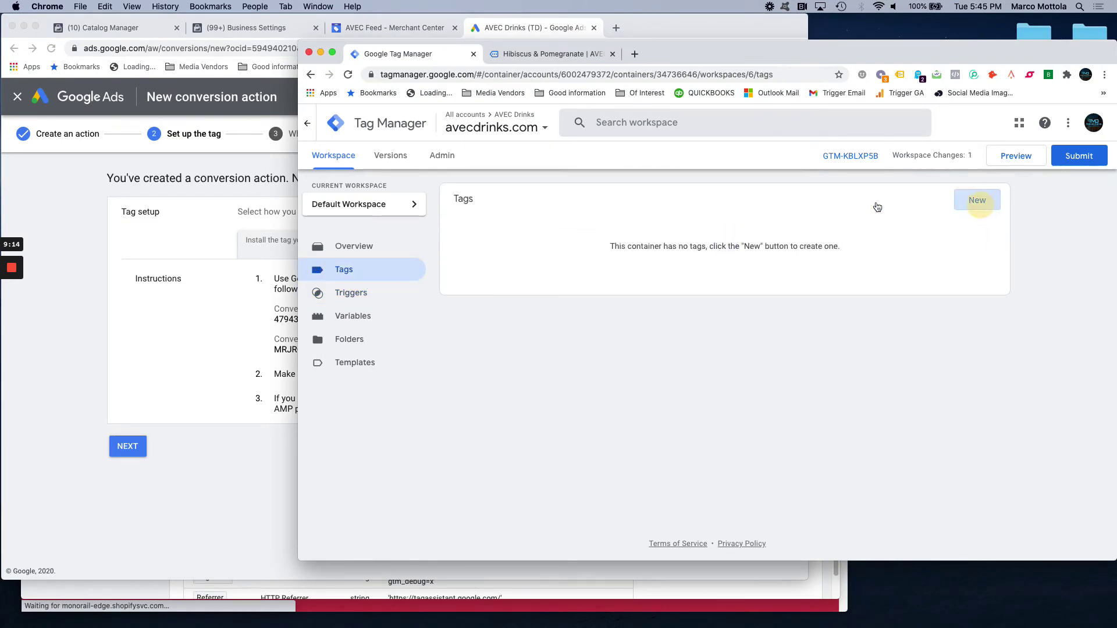
left_click(515, 125)
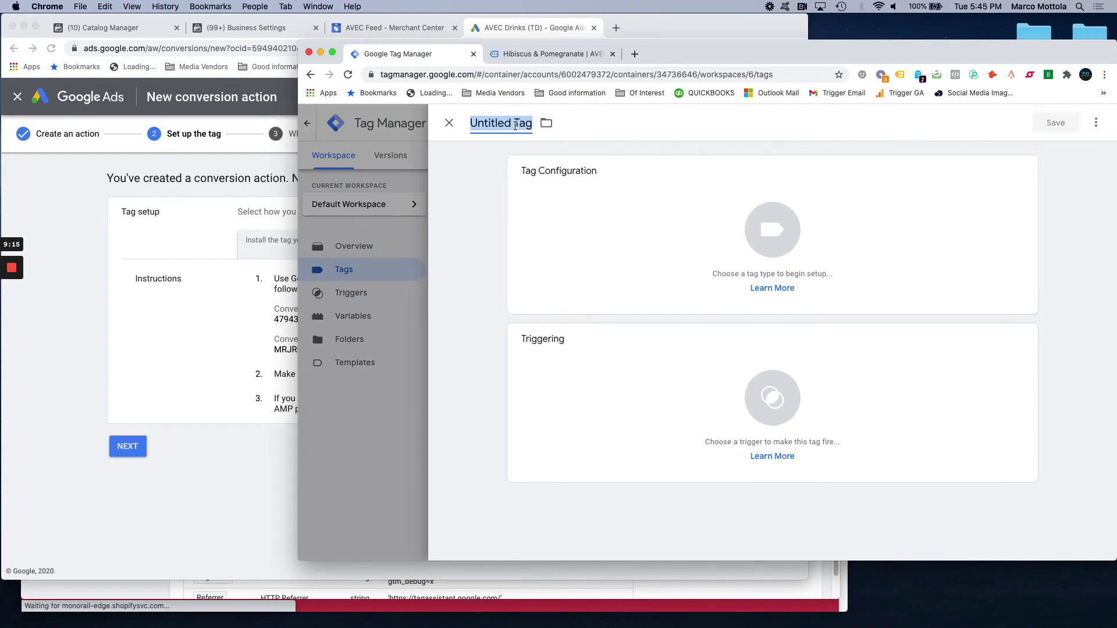
type("Google Ads - Conversion")
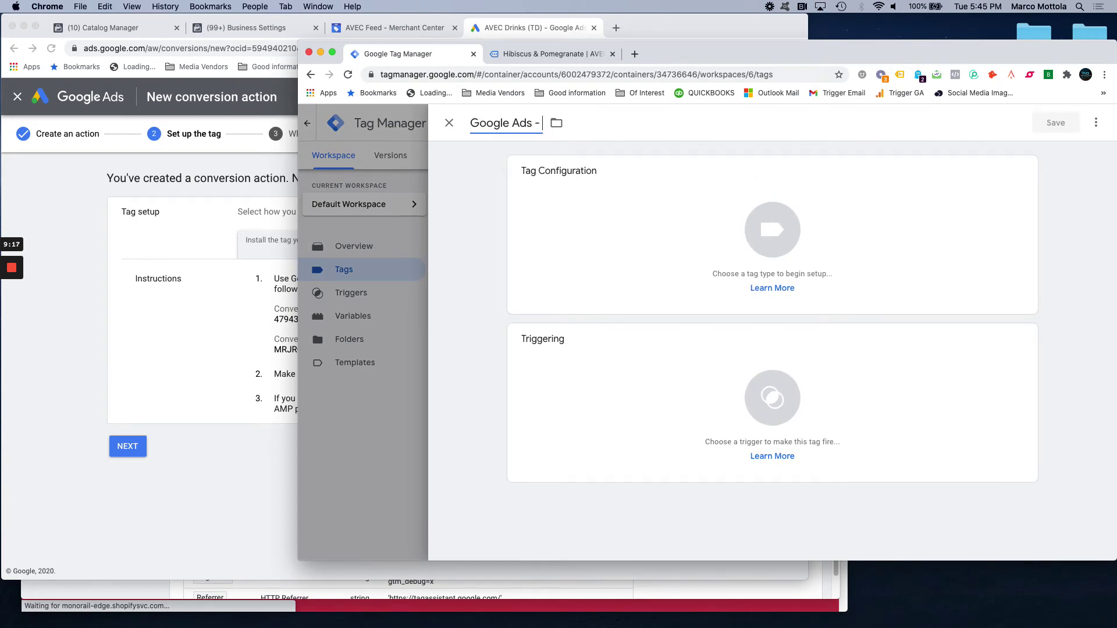
key("BackSpace")
key("BackSpace")
key("BackSpace")
key("BackSpace")
key("BackSpace")
key("BackSpace")
key("BackSpace")
key("BackSpace")
key("BackSpace")
key("BackSpace")
type("Add To Cart Conversion")
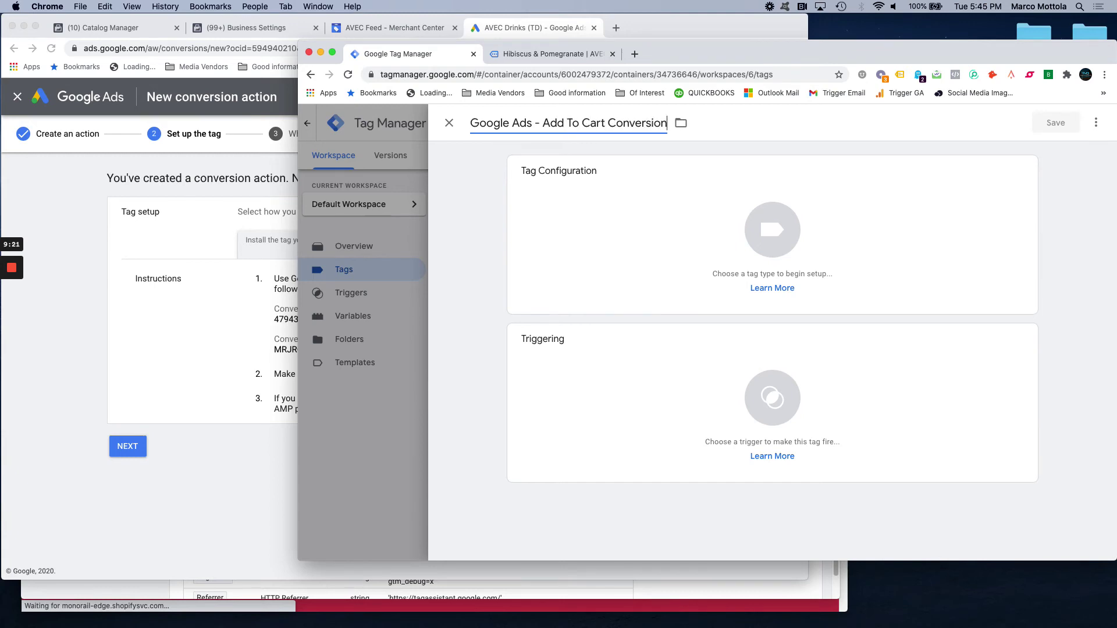
left_click(669, 215)
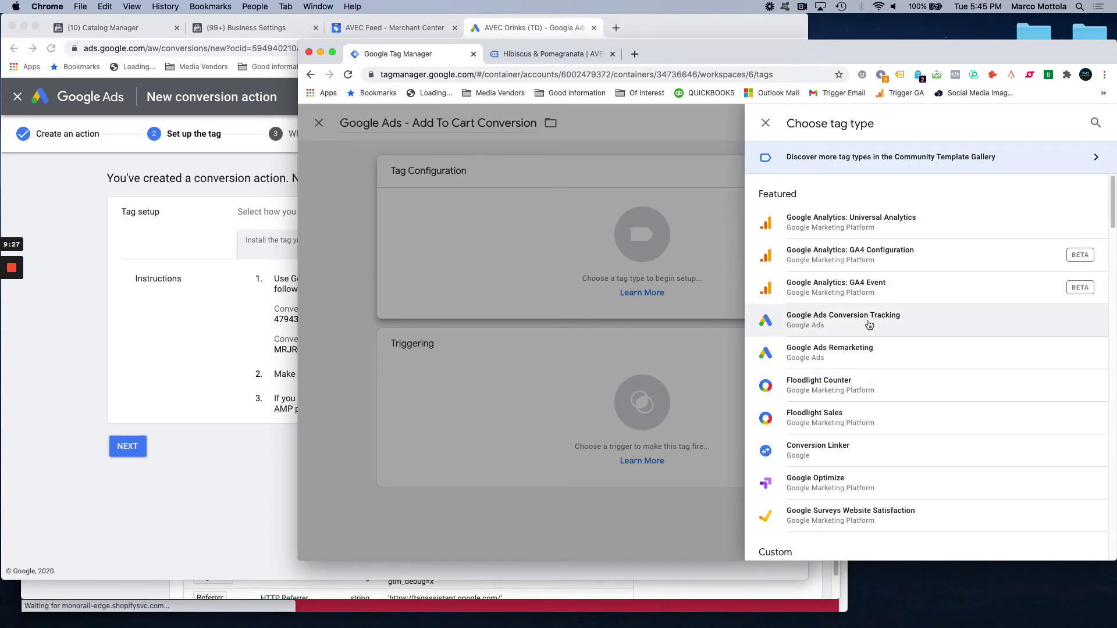
left_click(869, 324)
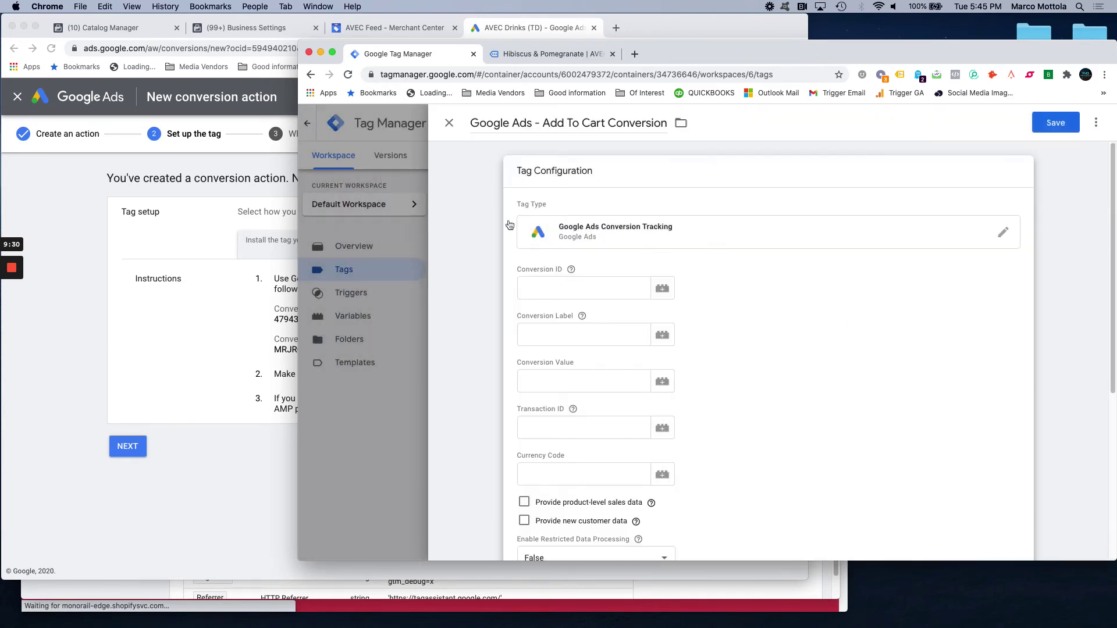
Copy the Conversion ID and Conversion Label from Google Ads into the tag
left_click(180, 324)
left_click_drag(320, 320, 275, 317)
key("super+c")
left_click(853, 300)
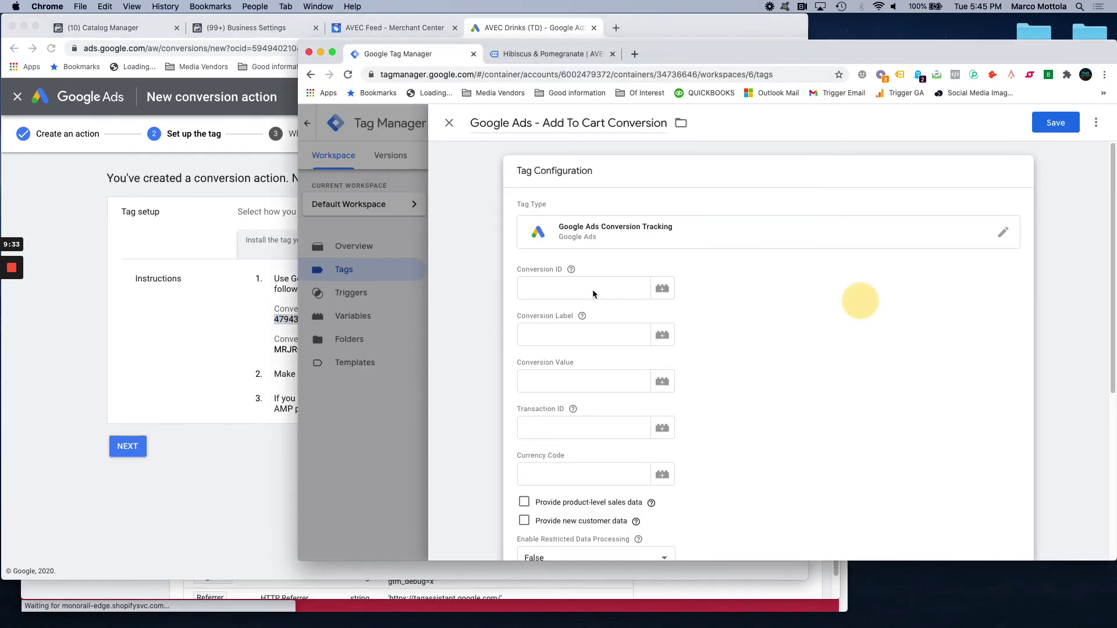
left_click(589, 288)
key("super+v")
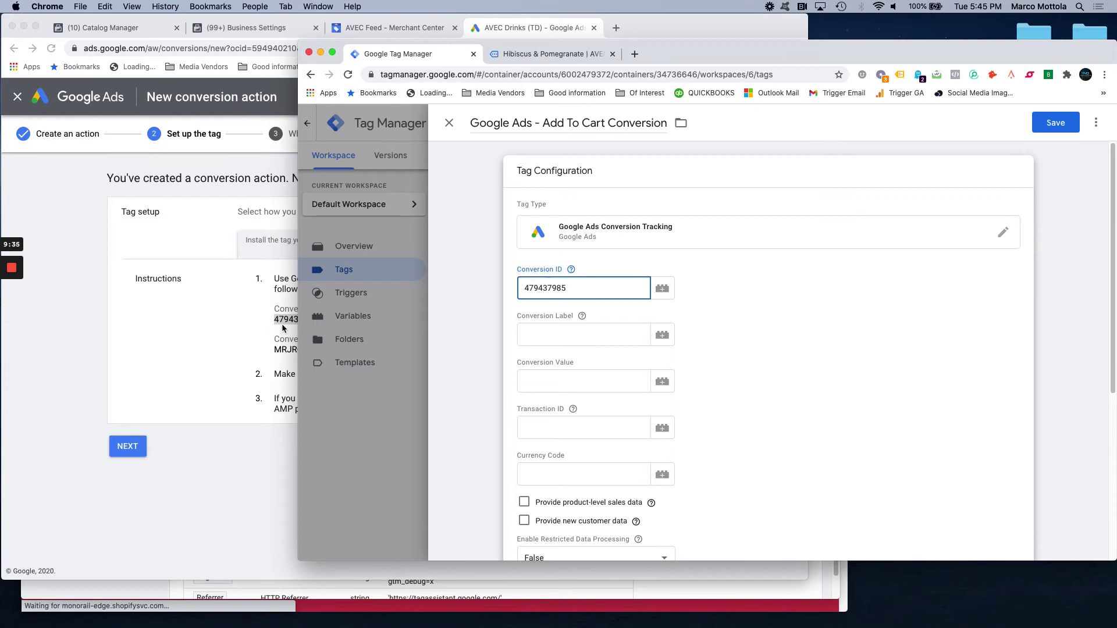
left_click(212, 326)
left_click_drag(402, 352, 274, 348)
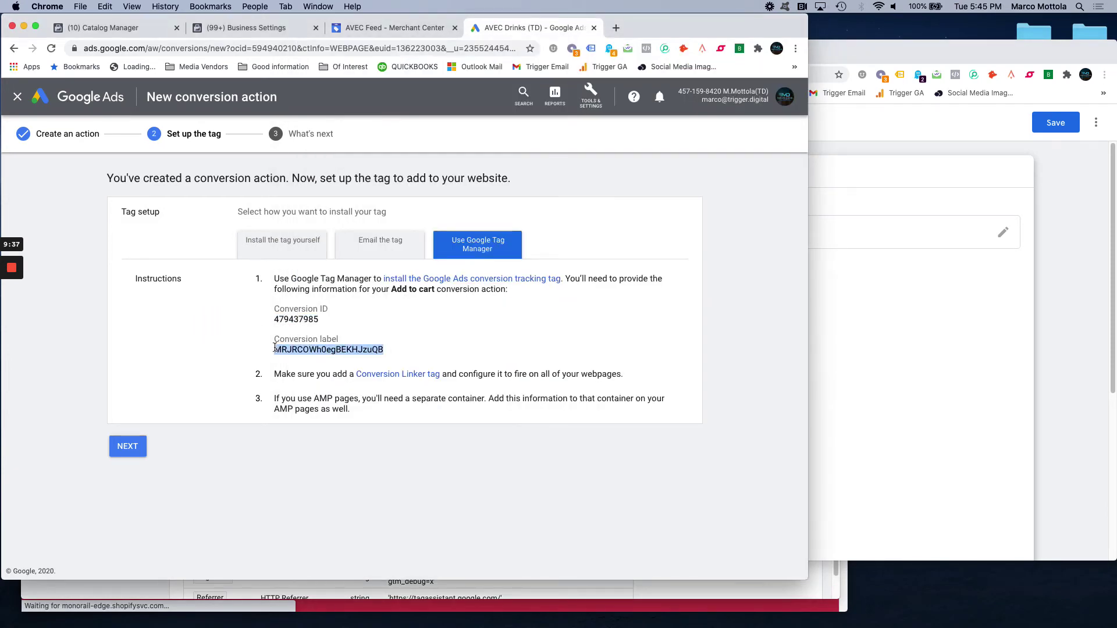
key("super+c")
left_click(850, 309)
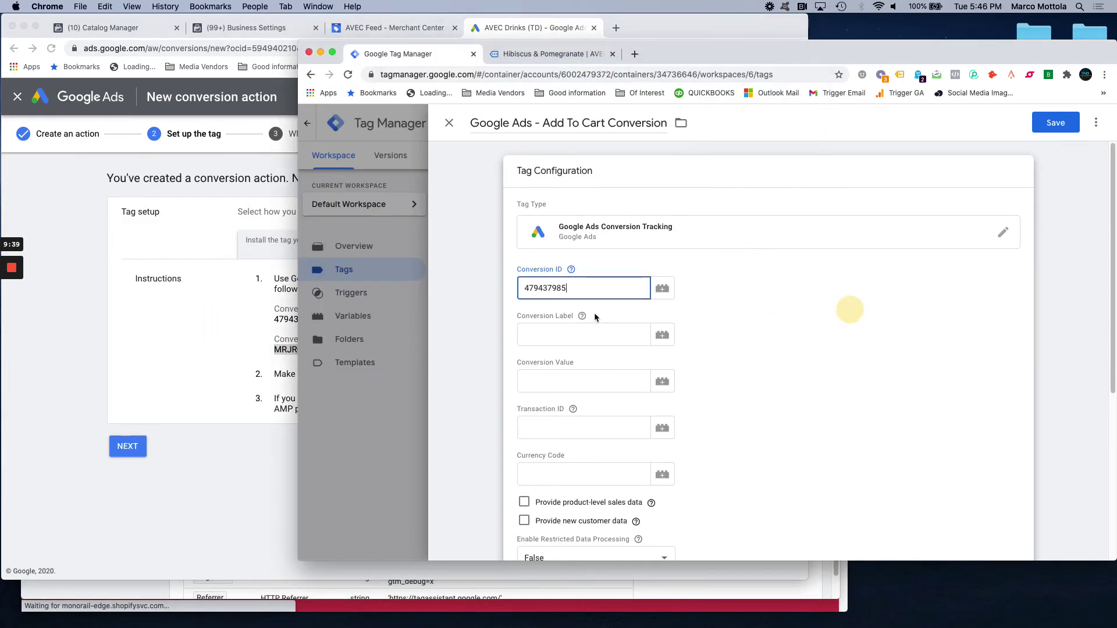
left_click(619, 333)
key("super+v")
left_click(773, 334)
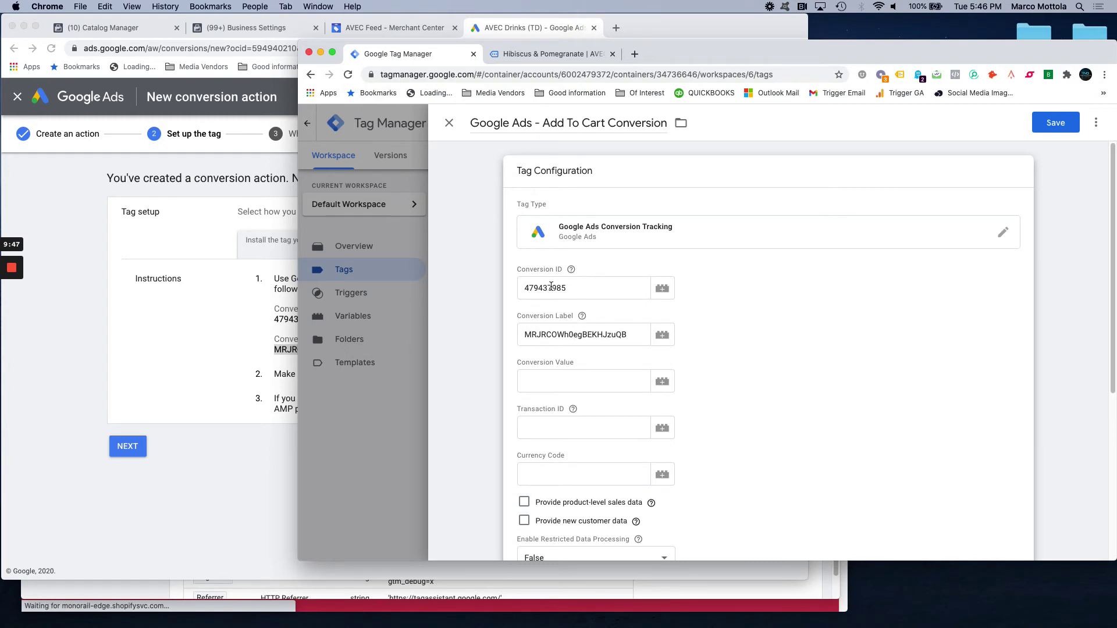
scroll(484, 409, "down", 3)
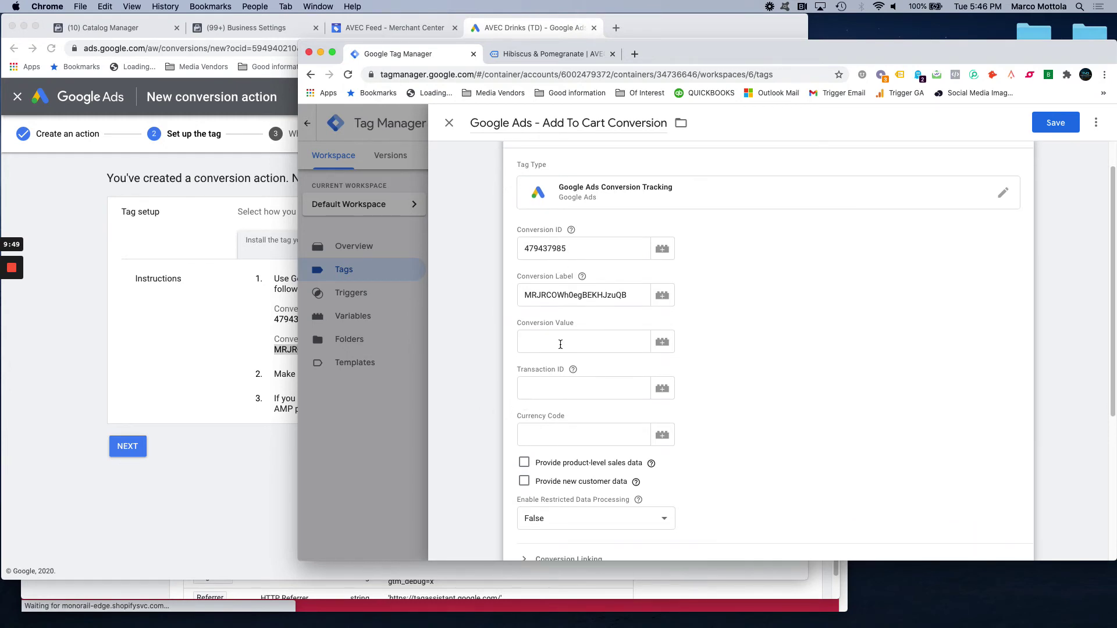
scroll(526, 421, "down", 5)
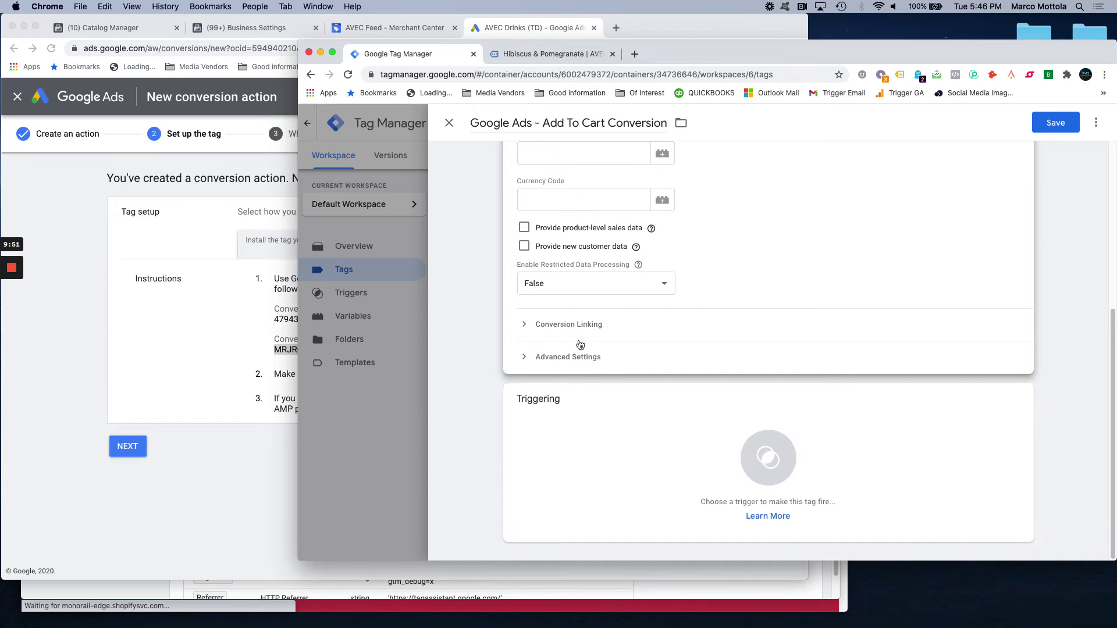
Fire the conversion tag on the Add To Cart trigger and save it
left_click(588, 425)
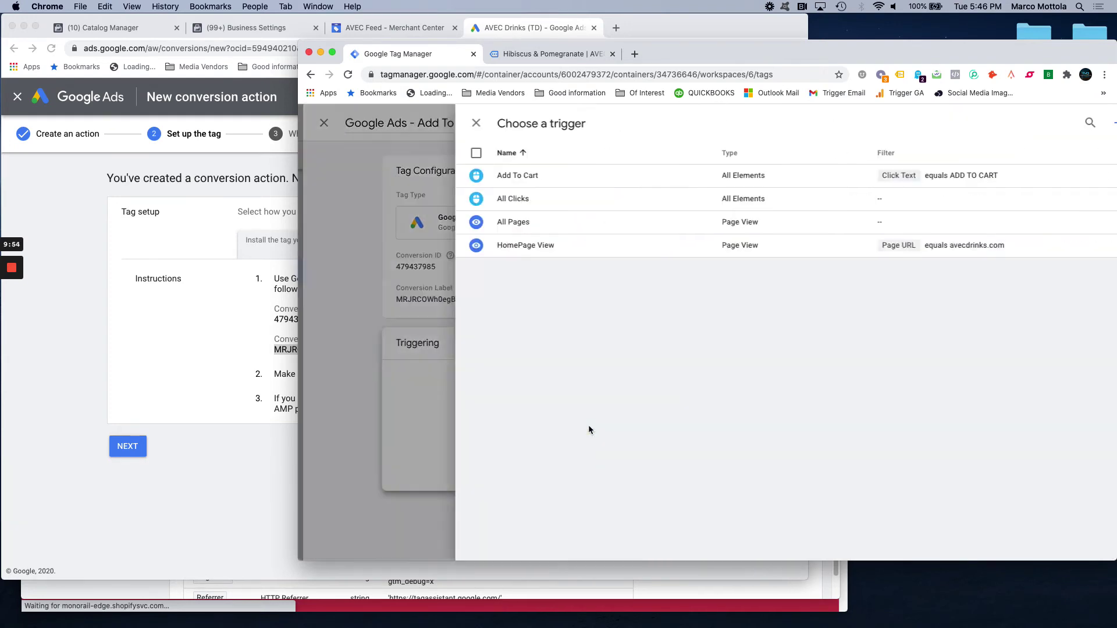
left_click(495, 176)
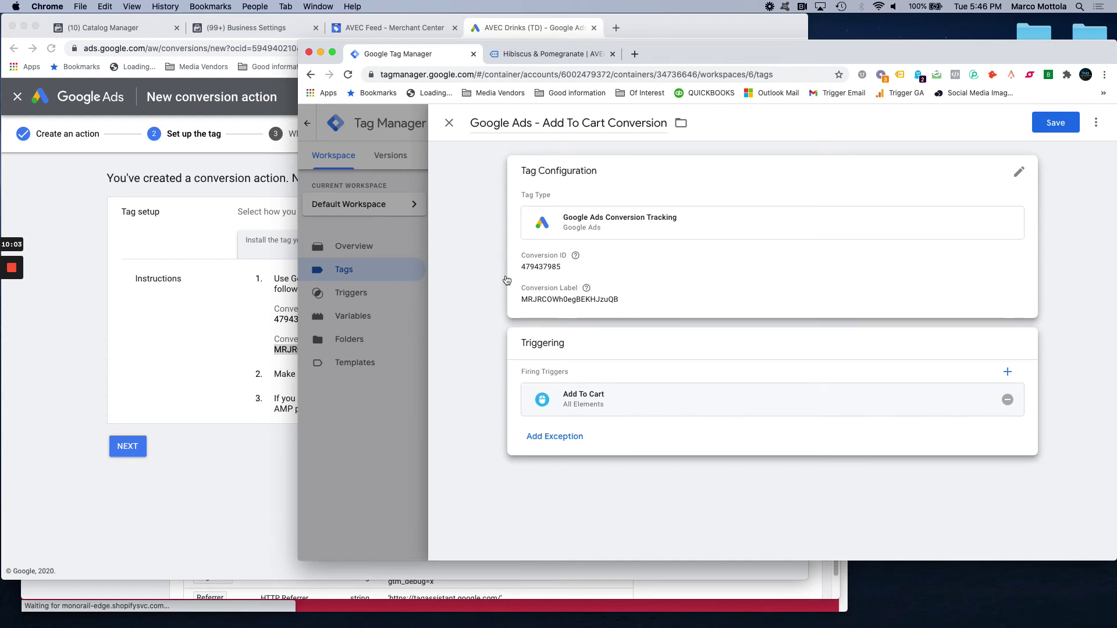
left_click(1055, 122)
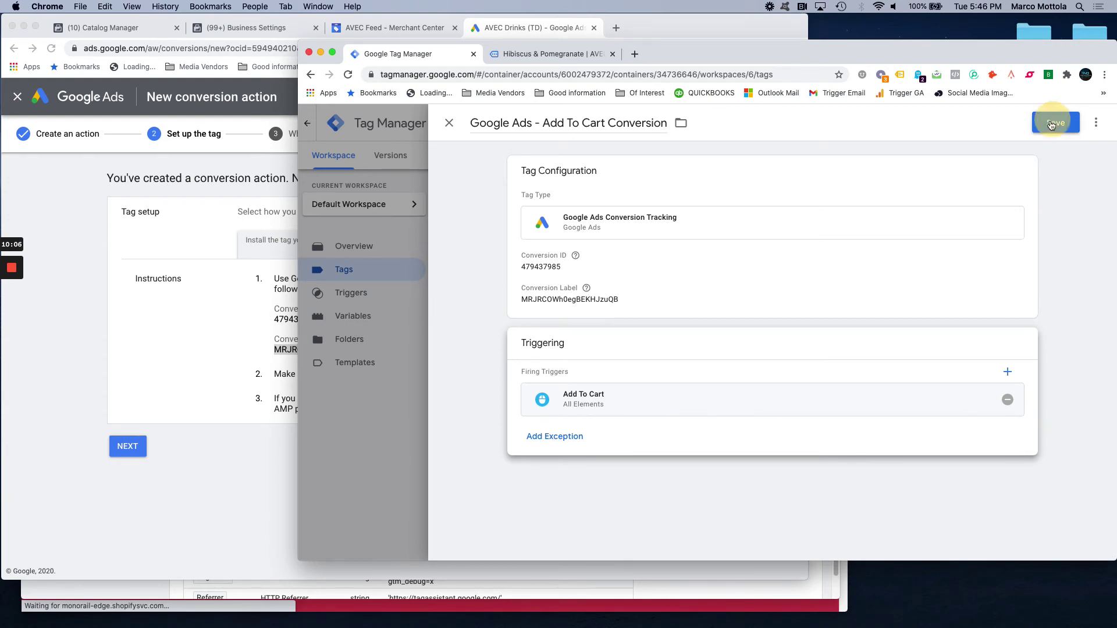
Complete the Google Ads setup so Add to cart is listed as Unverified
left_click(163, 373)
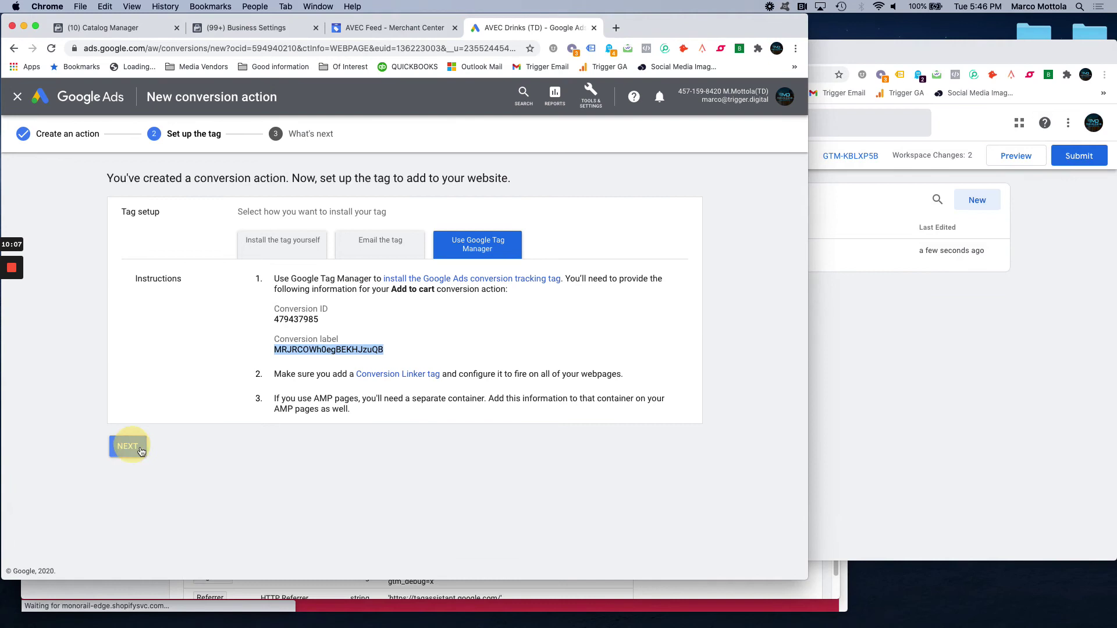
left_click(127, 446)
left_click(126, 340)
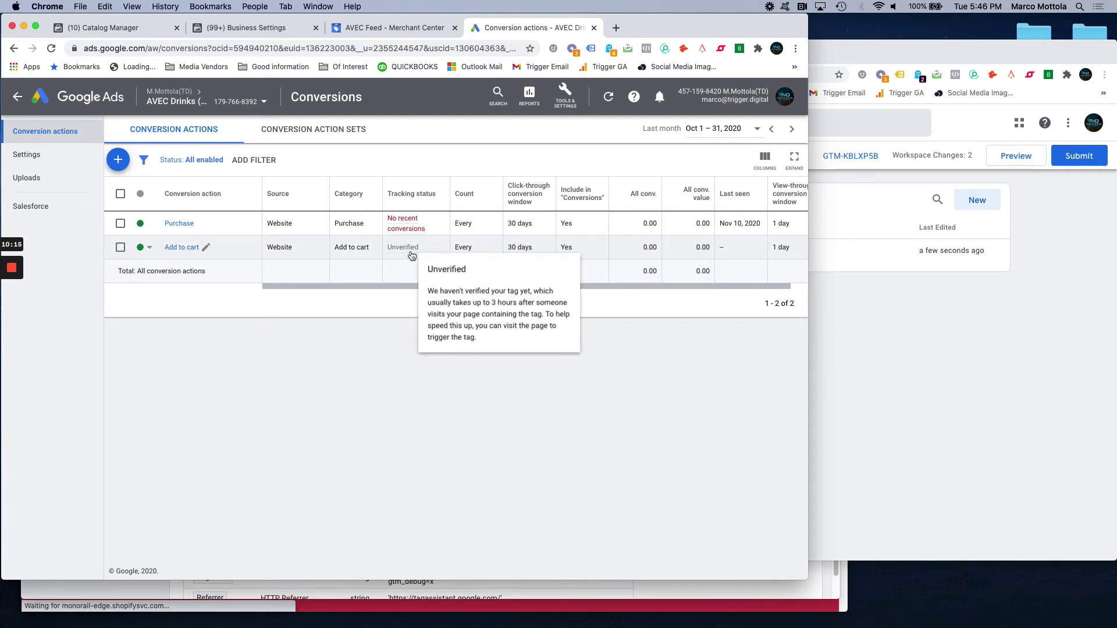
left_click(877, 317)
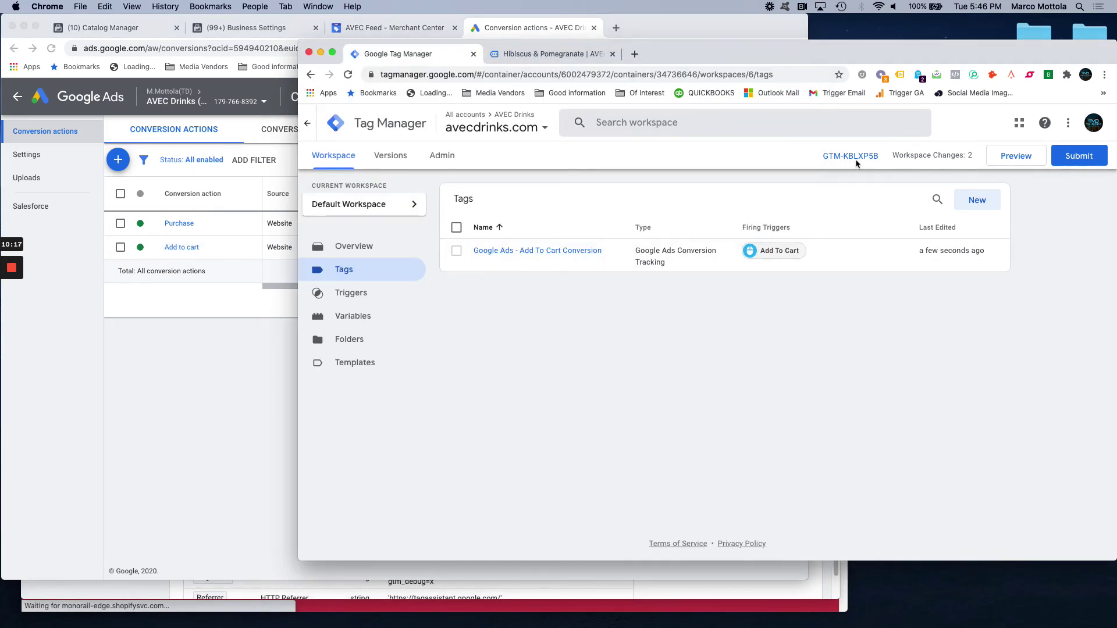
Publish the Tag Manager workspace as live Version 6 without a version description
left_click(1079, 156)
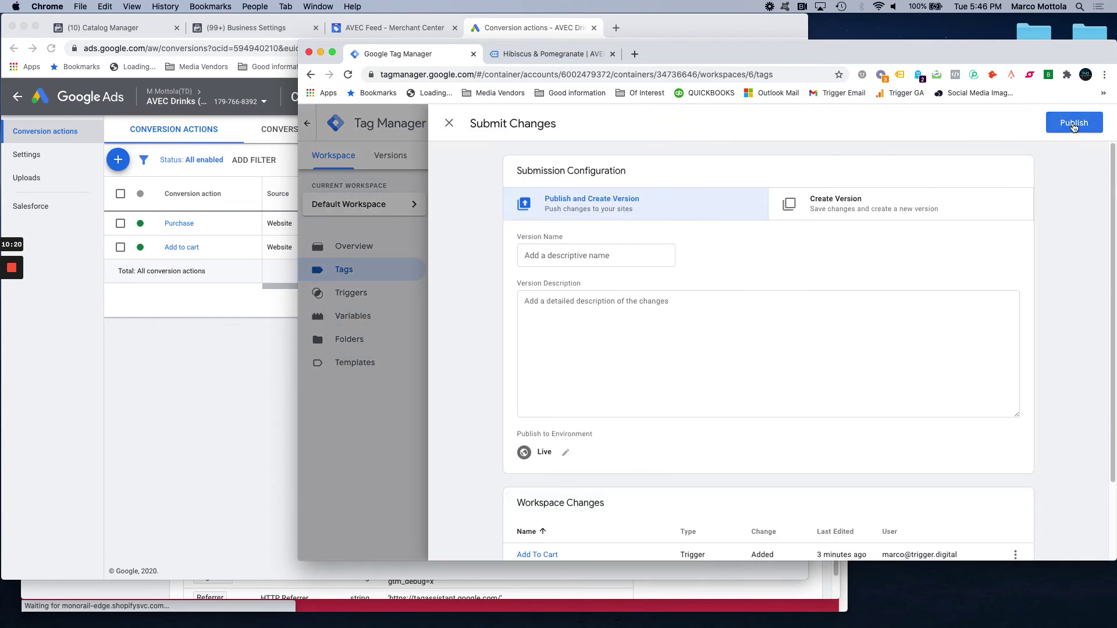
left_click(1074, 123)
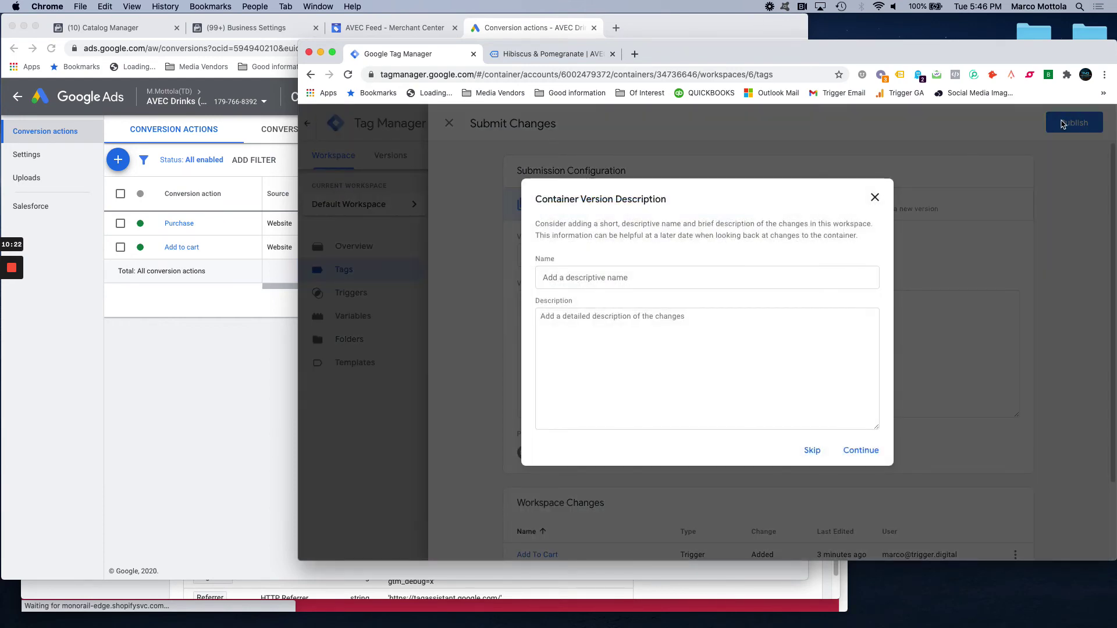
left_click(825, 449)
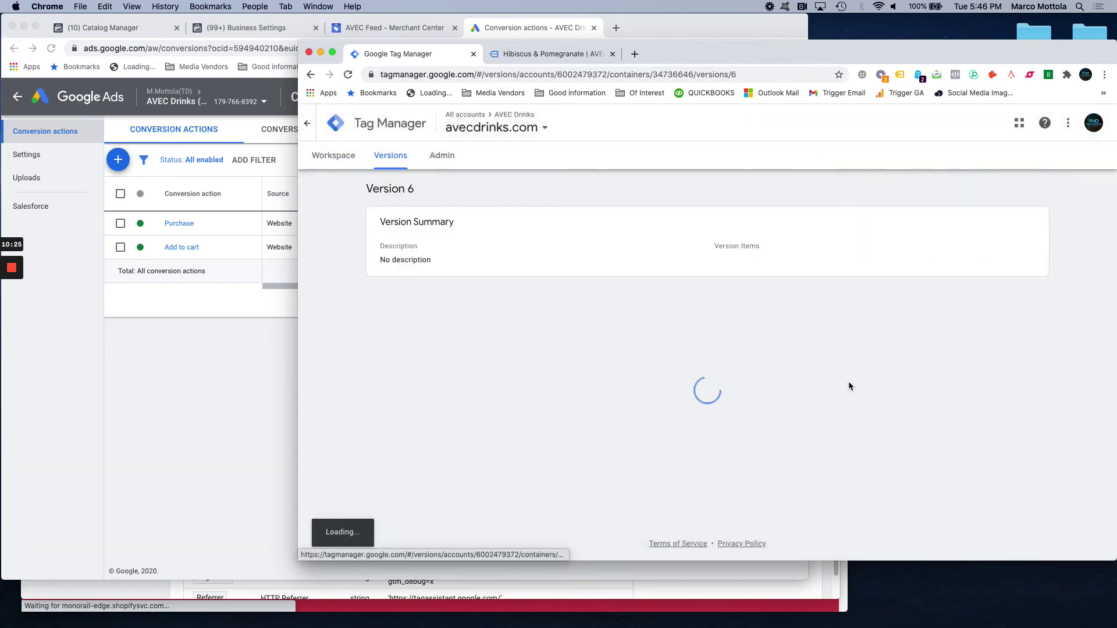
left_click(333, 156)
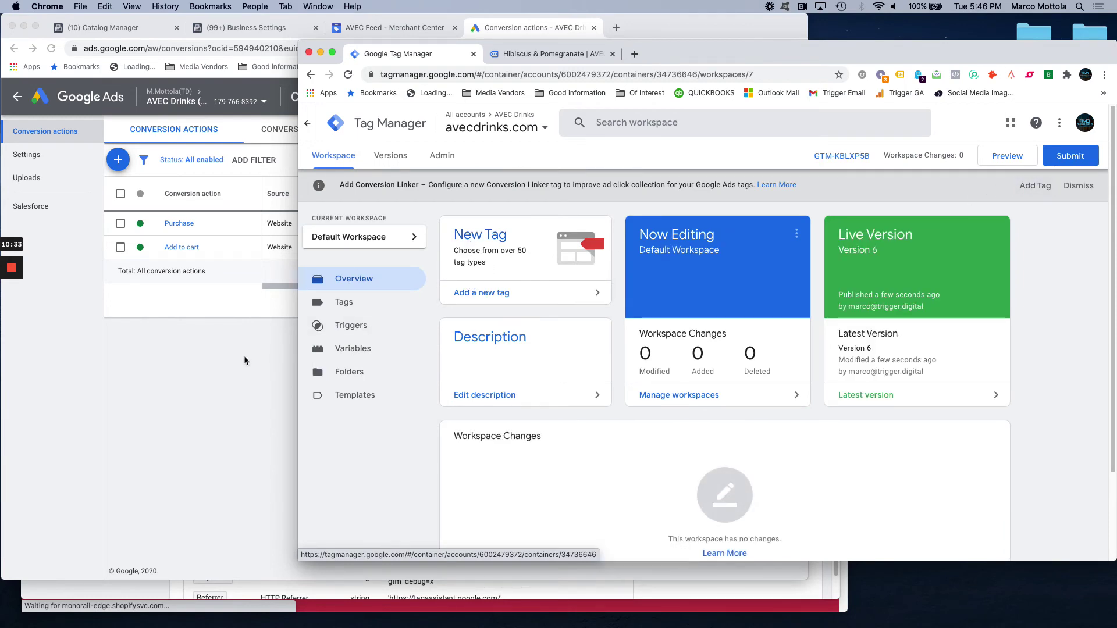
left_click(231, 361)
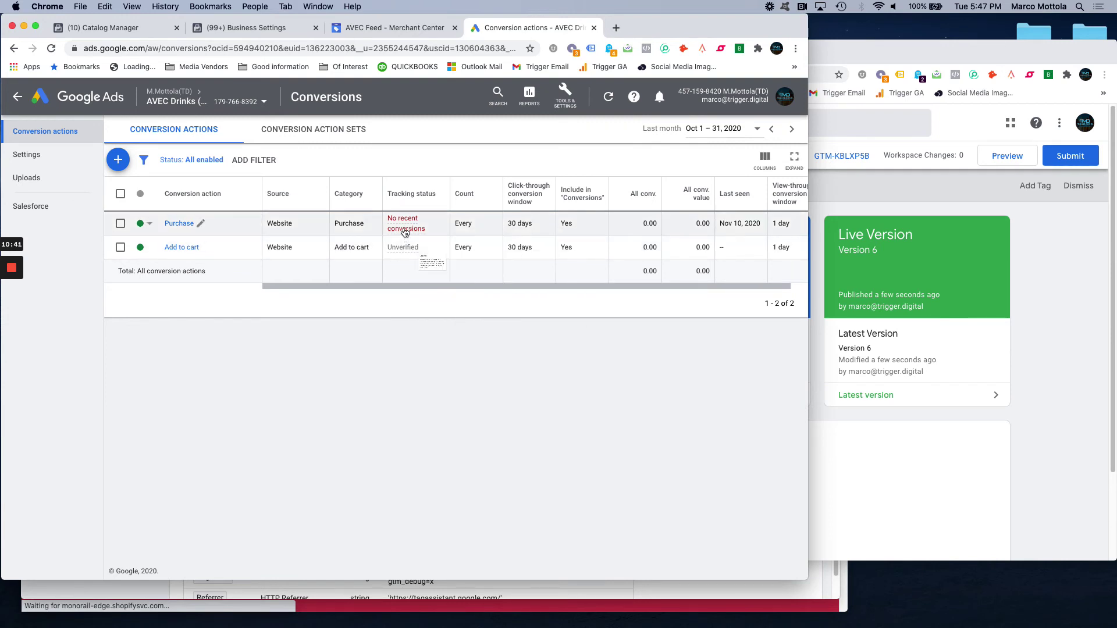
Check Add to cart's Unverified tracking status, then open a new tab beside Tag Manager
mouse_move(406, 226)
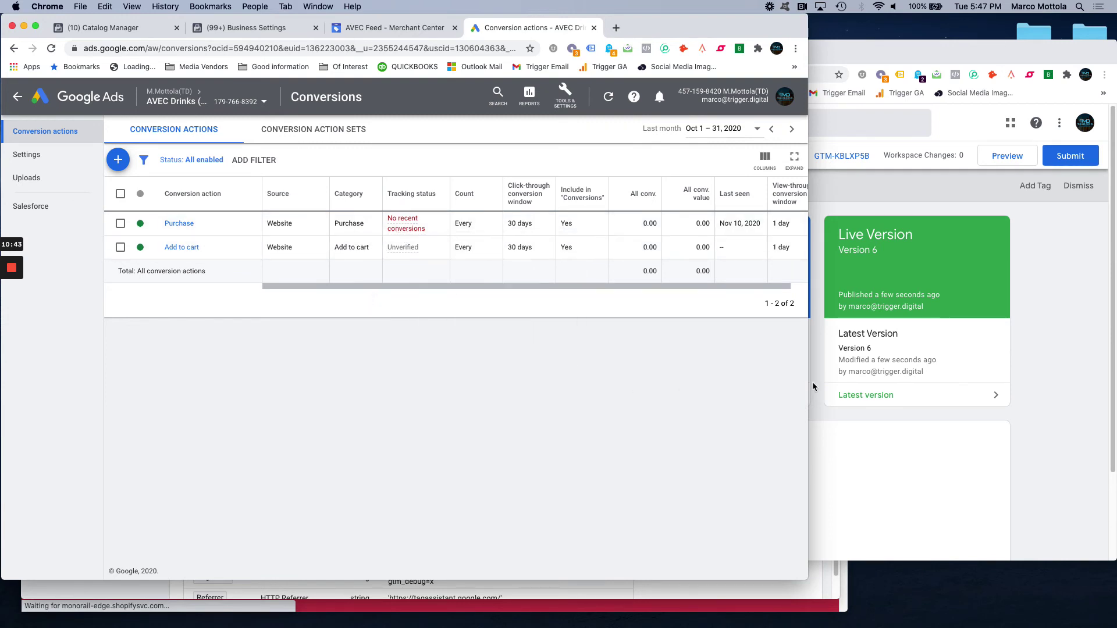
left_click(1053, 313)
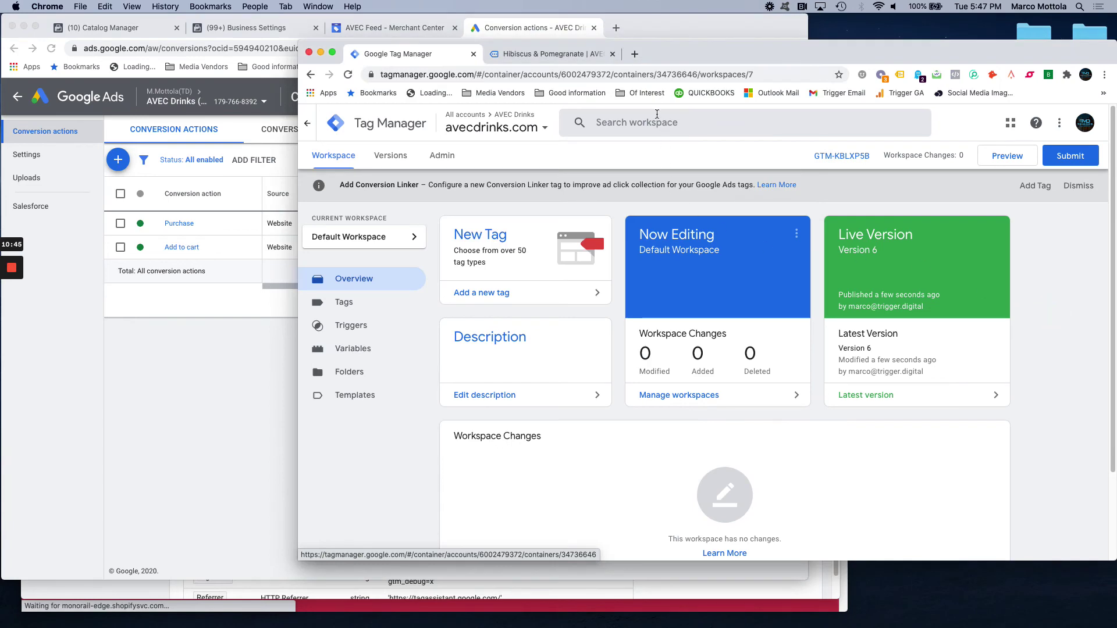
left_click(635, 54)
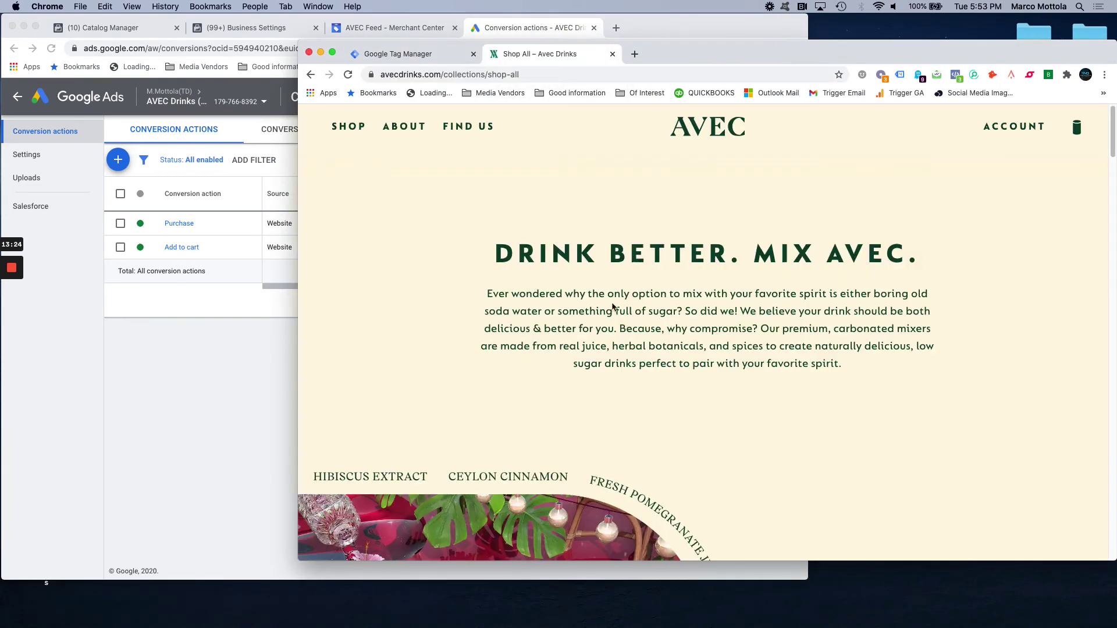
Browse down the AVEC Shop All flavours, then return to the Tag Manager tags list
scroll(663, 444, "down", 7)
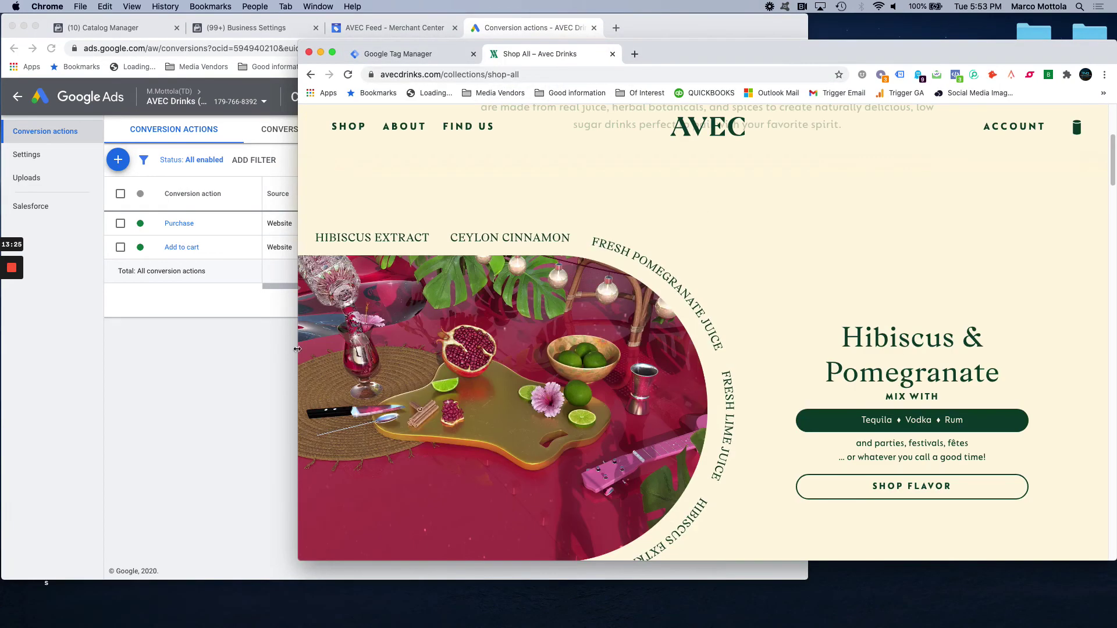
scroll(637, 416, "down", 5)
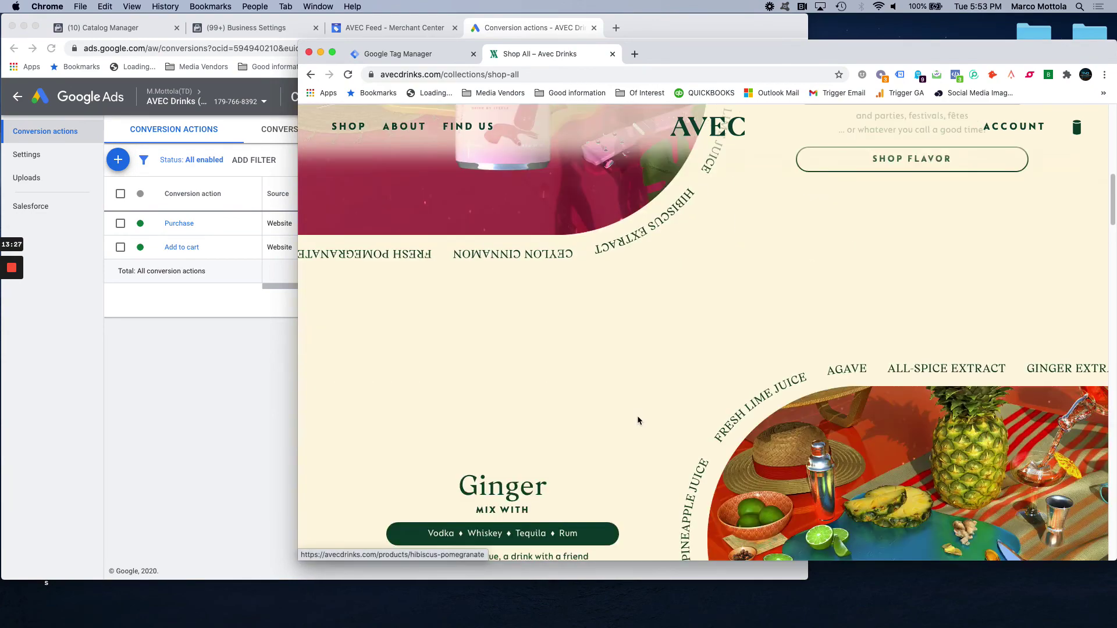
scroll(638, 415, "down", 10)
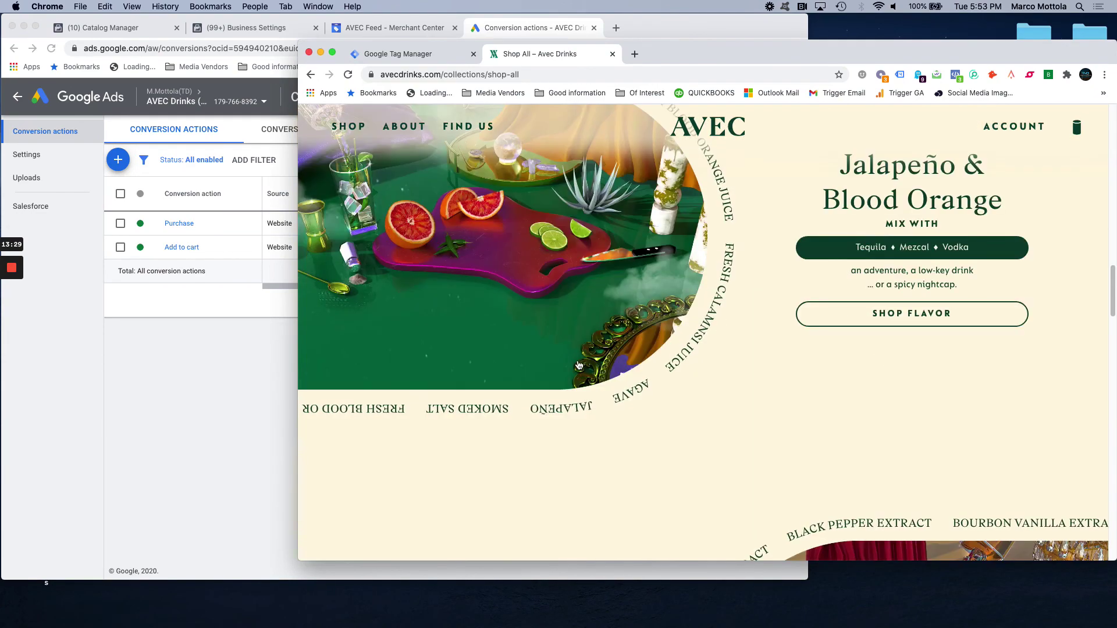
left_click(399, 53)
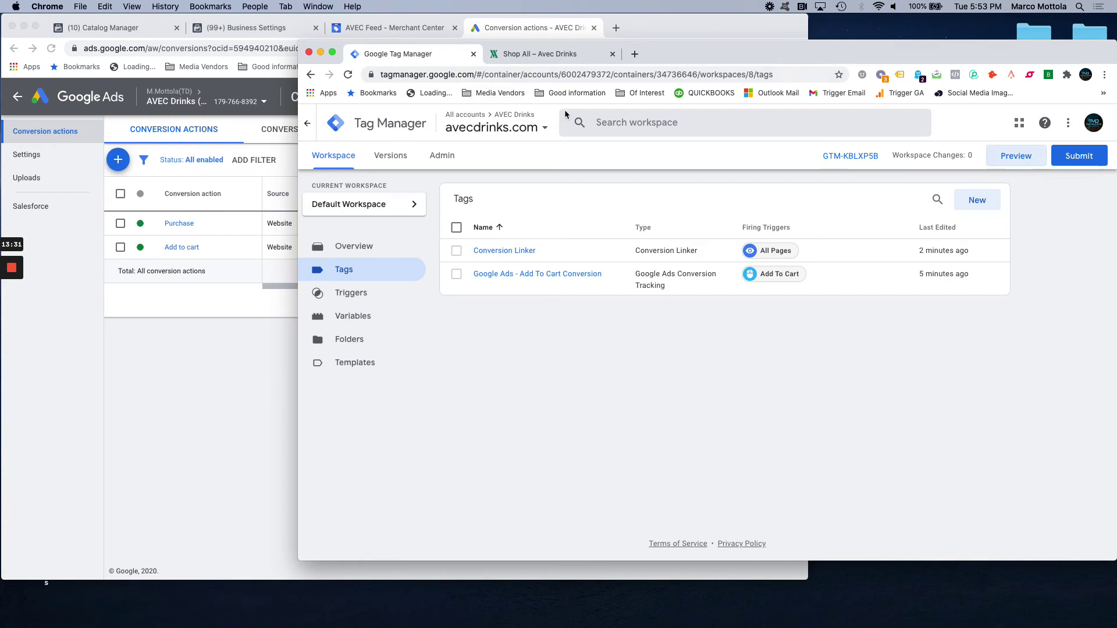
Start a preview of GTM-KBLXP5B on avecdrinks.com with Tag Assistant in its own window
left_click(1015, 156)
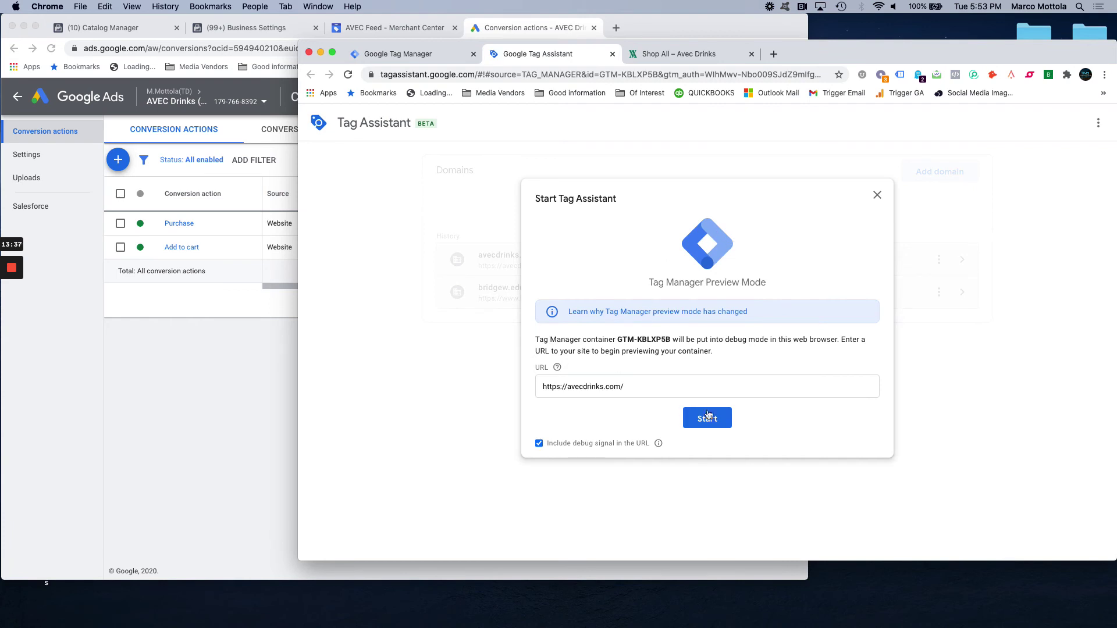
left_click(707, 417)
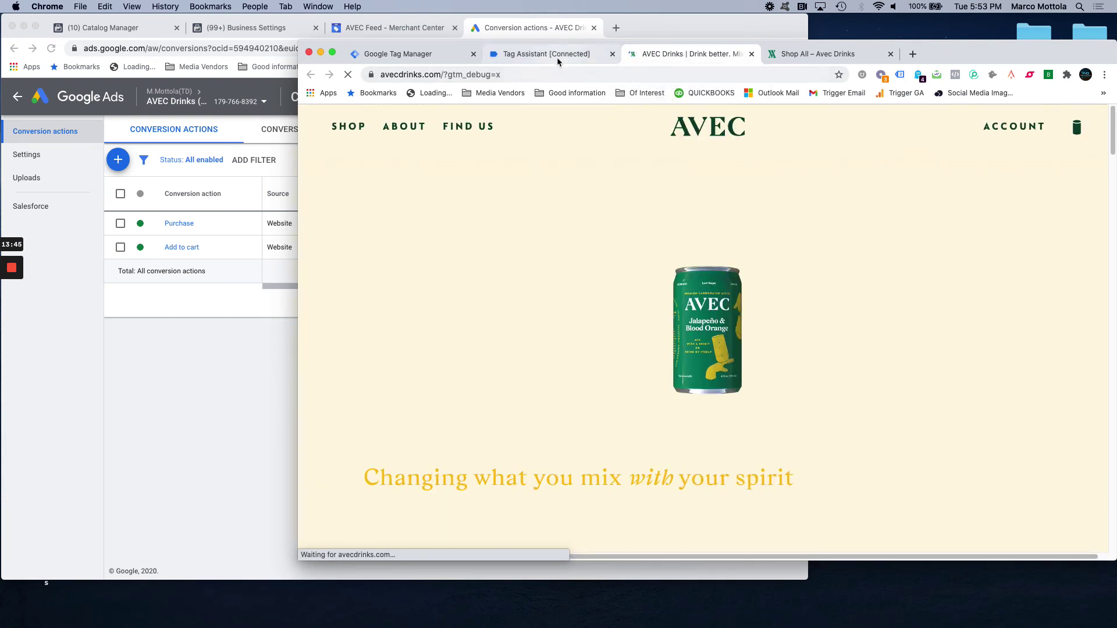
left_click(556, 57)
left_click_drag(533, 54, 378, 135)
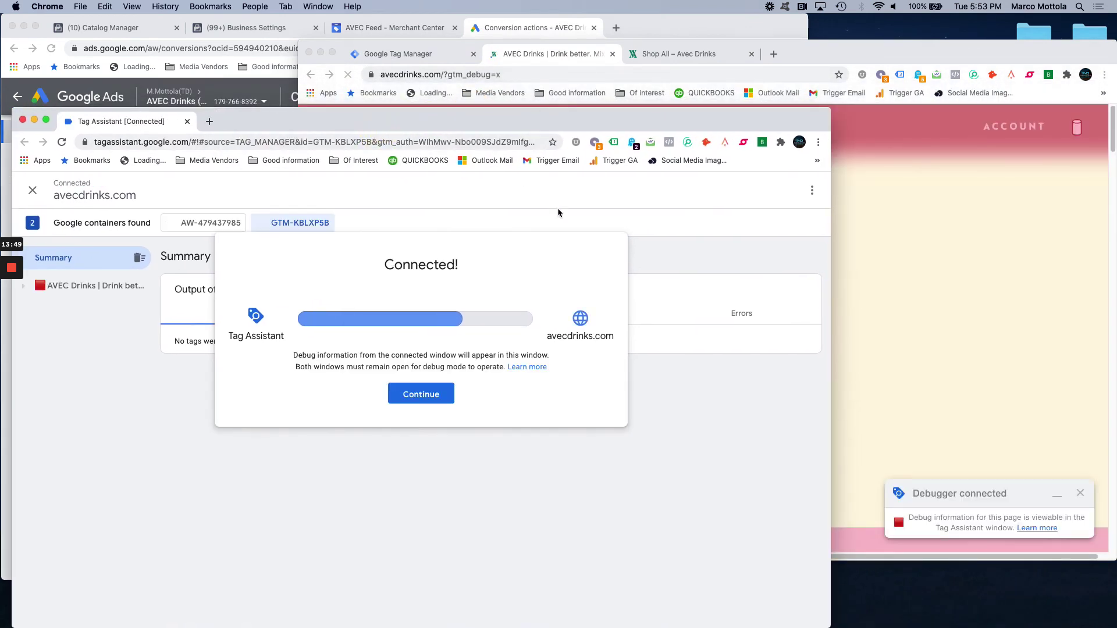
left_click(423, 394)
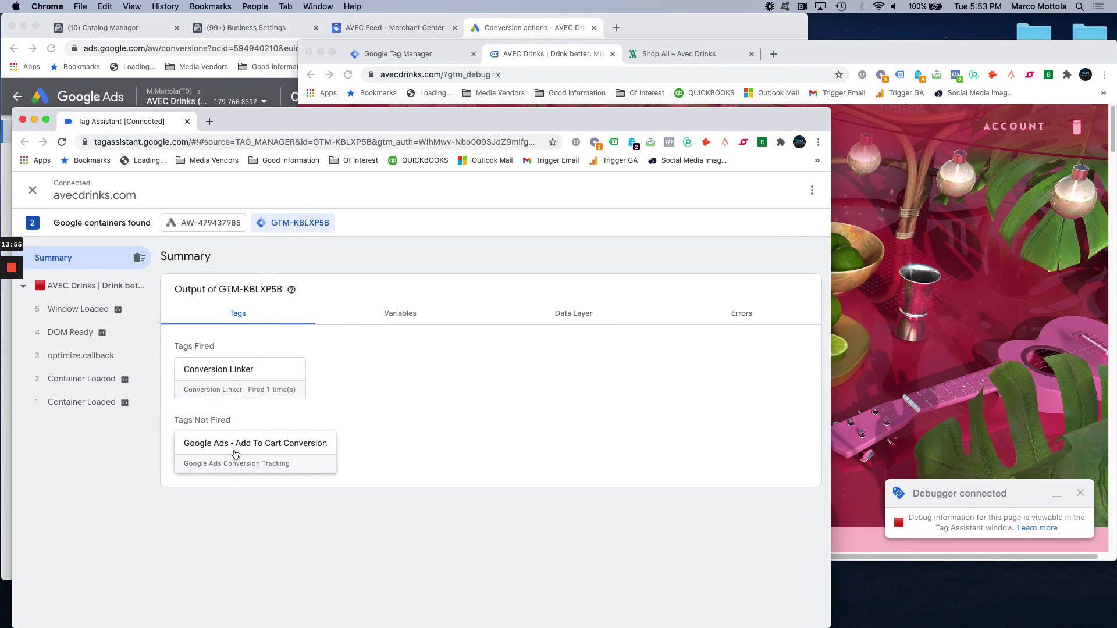
left_click(404, 53)
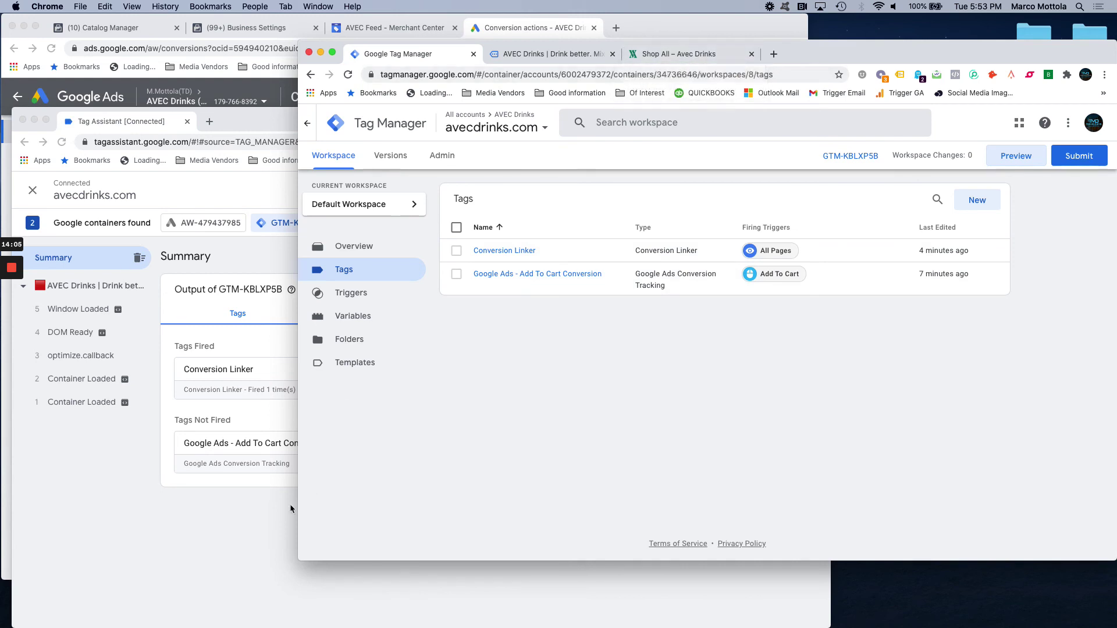
Close the extra Shop All tab and scroll down the debug-connected AVEC homepage
left_click(252, 511)
left_click(653, 57)
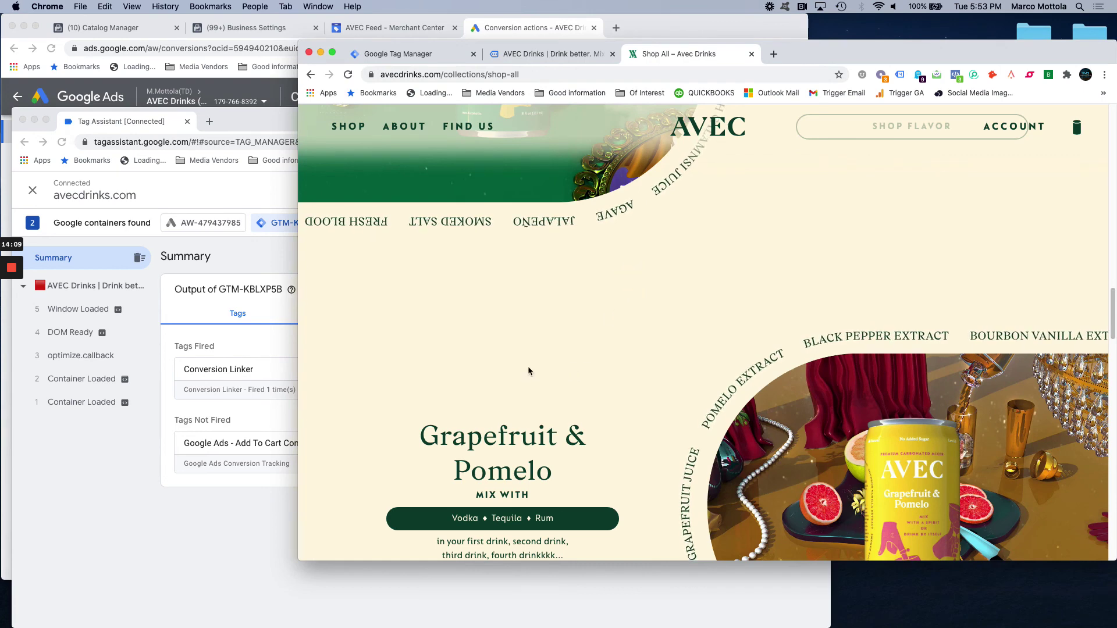
left_click(207, 520)
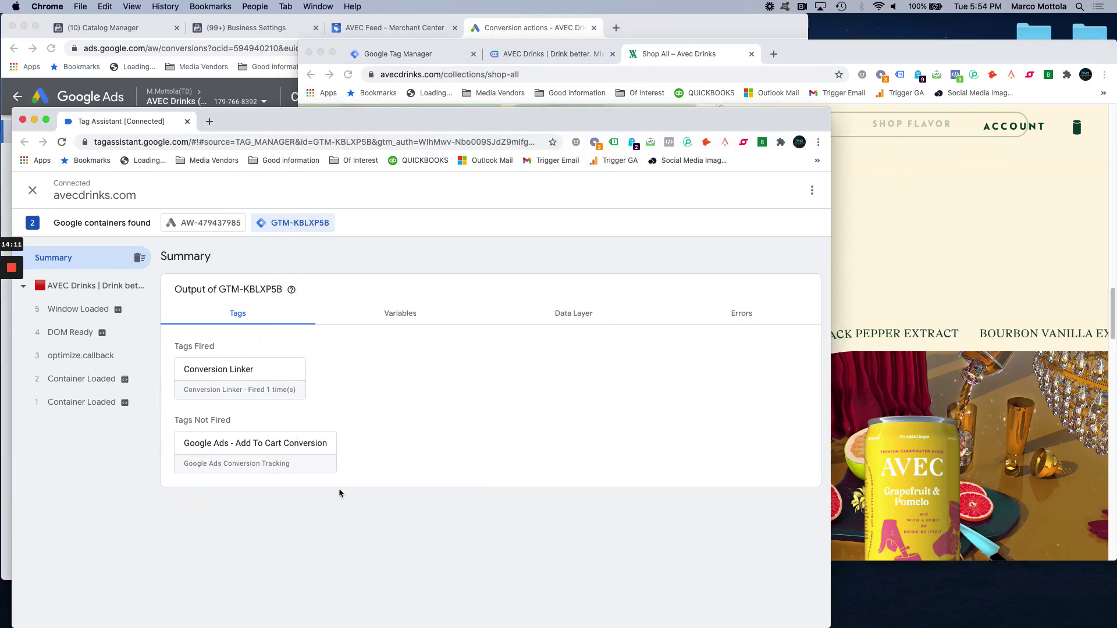
left_click(873, 232)
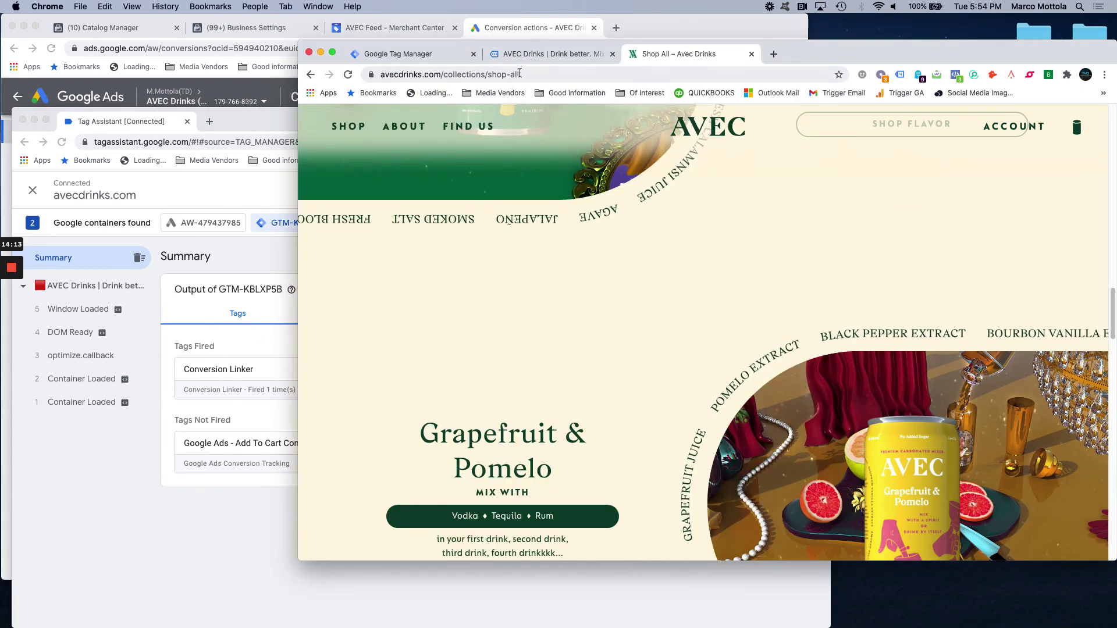
left_click(605, 57)
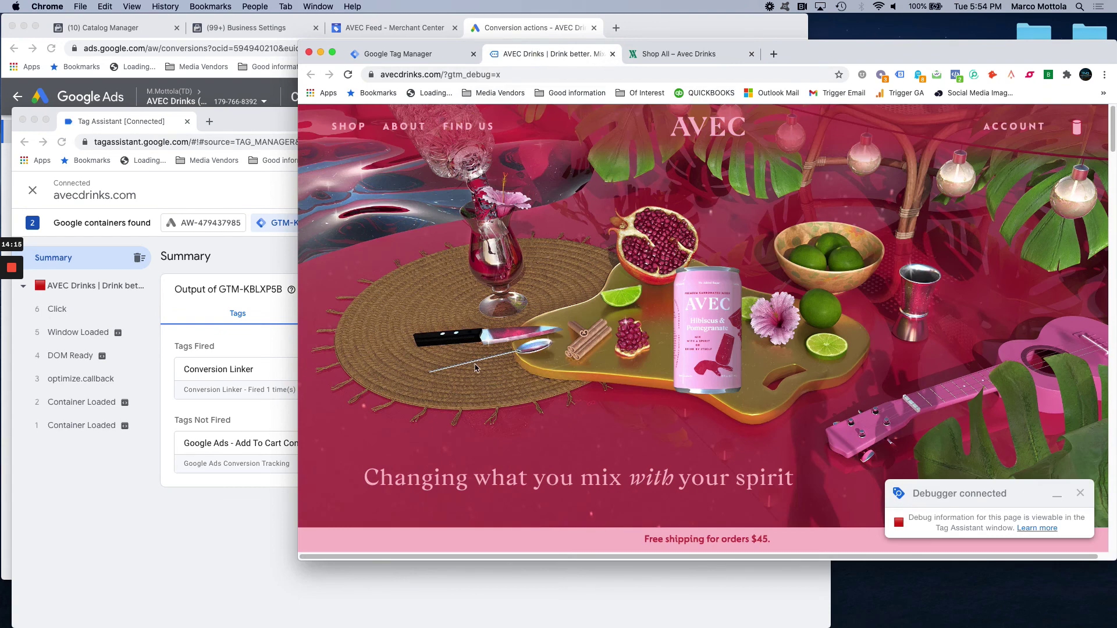
left_click(751, 53)
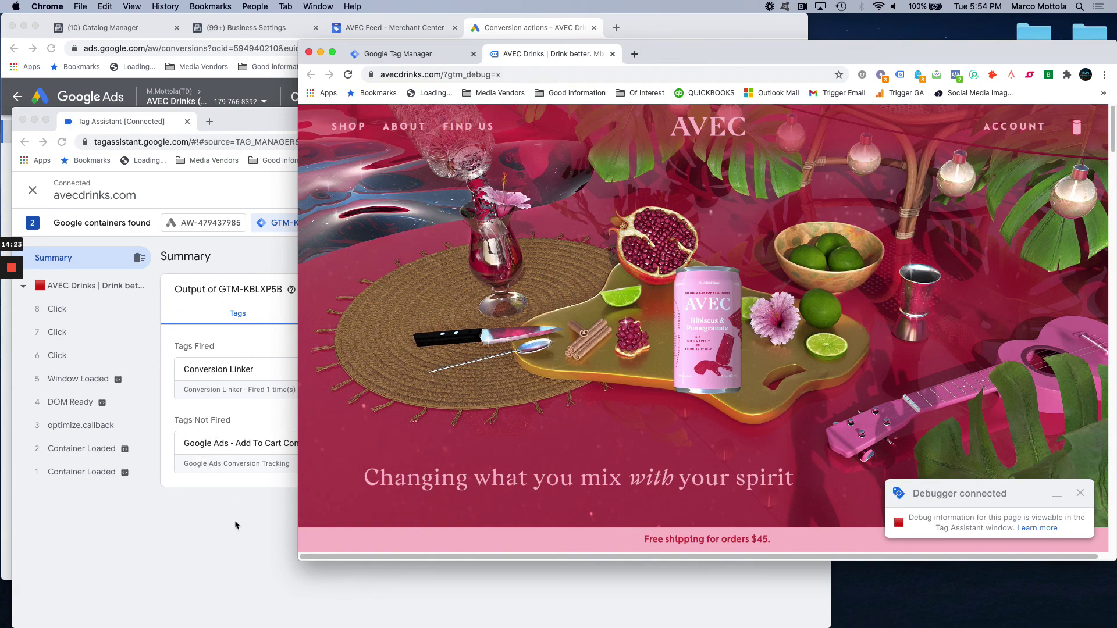
scroll(485, 418, "down", 5)
scroll(484, 418, "down", 10)
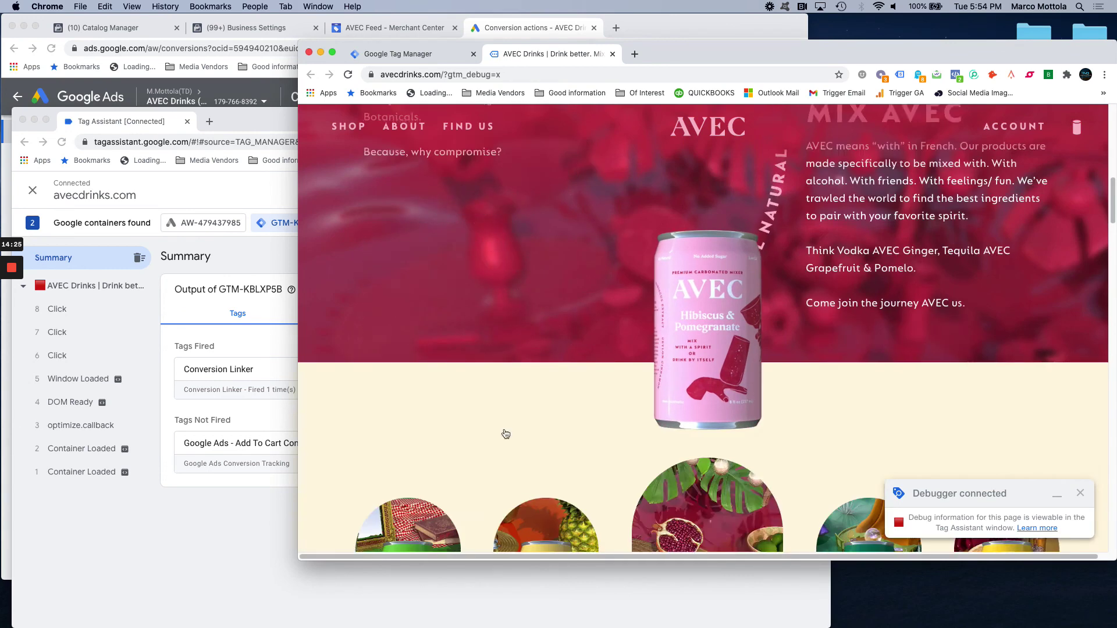
Add a Yuzu & Lime 12-pack to the AVEC Drinks cart from its product page
left_click(416, 196)
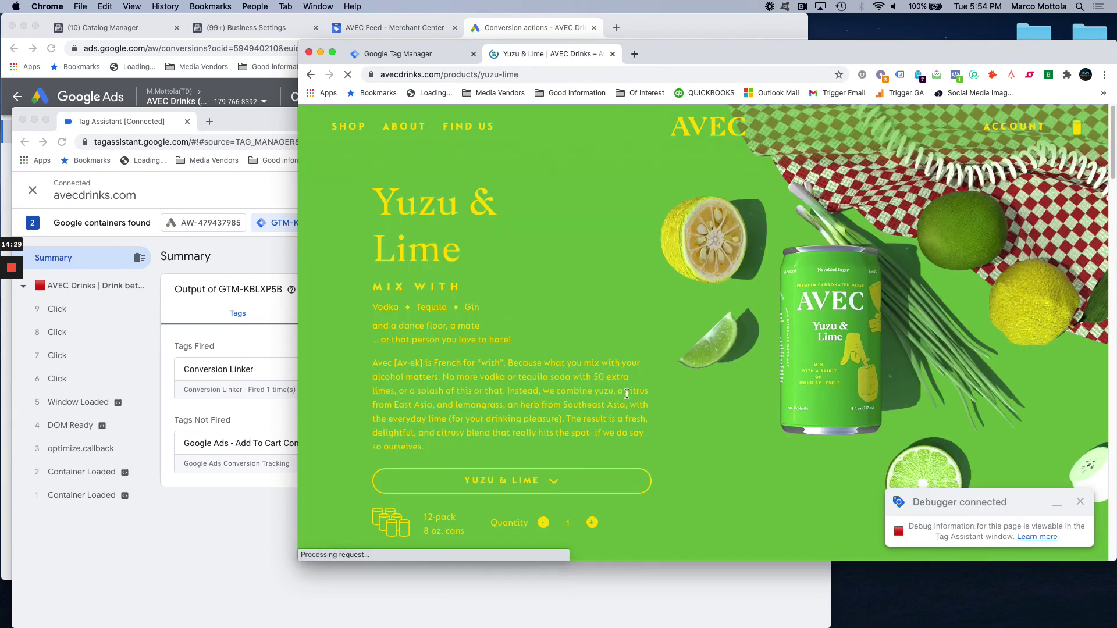
scroll(640, 355, "down", 5)
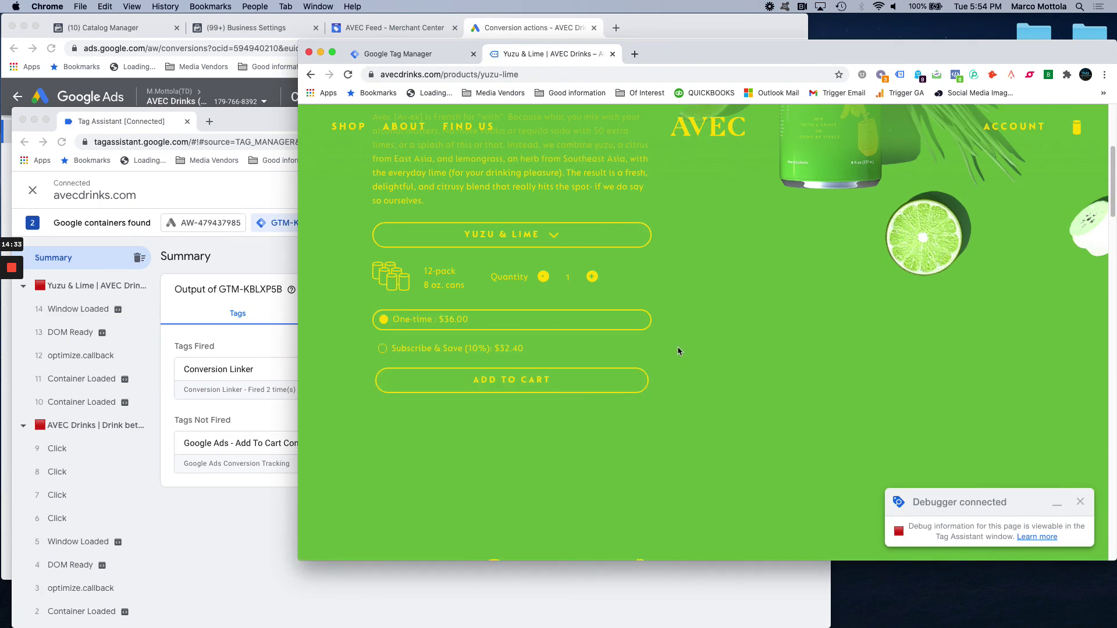
left_click(500, 382)
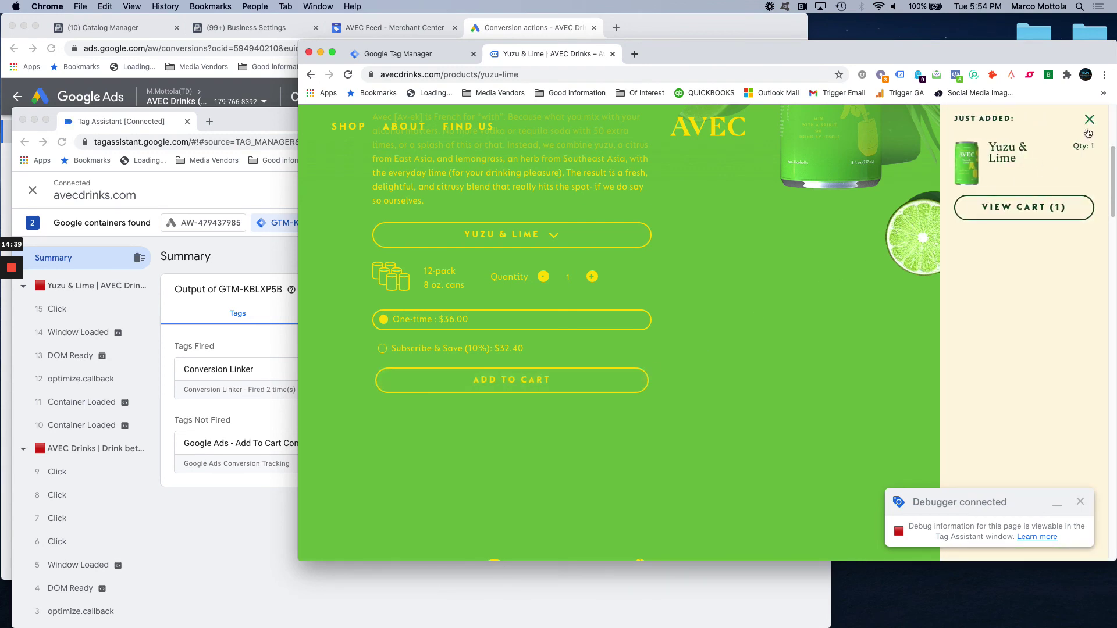
Confirm in Tag Assistant that Add To Cart Conversion fired, then return to Google Ads' conversions list
left_click(810, 270)
left_click(192, 498)
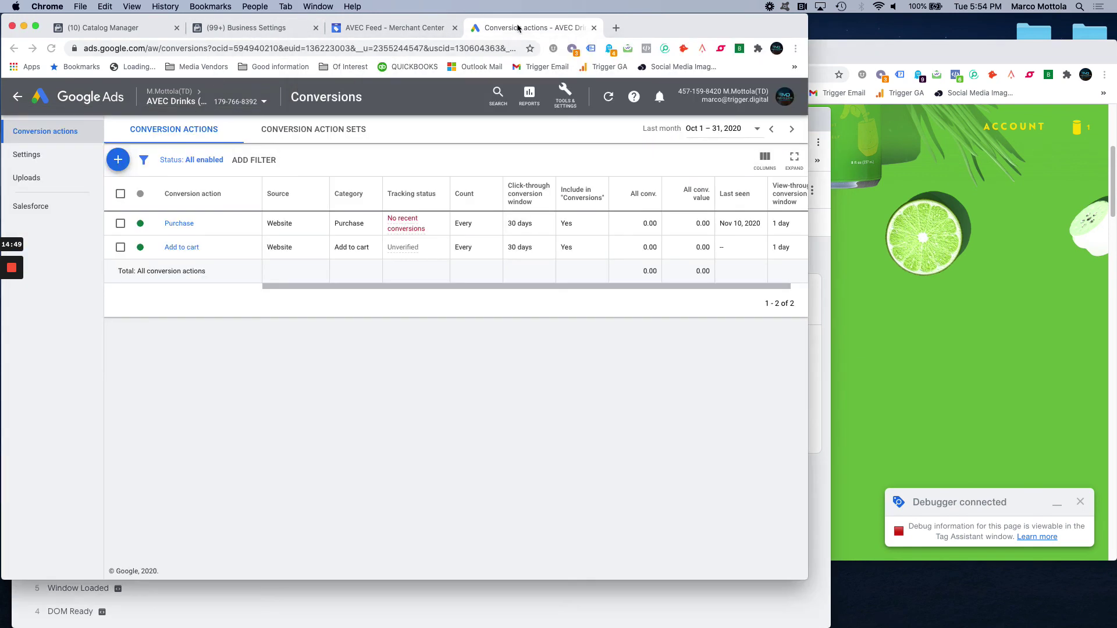
left_click(515, 27)
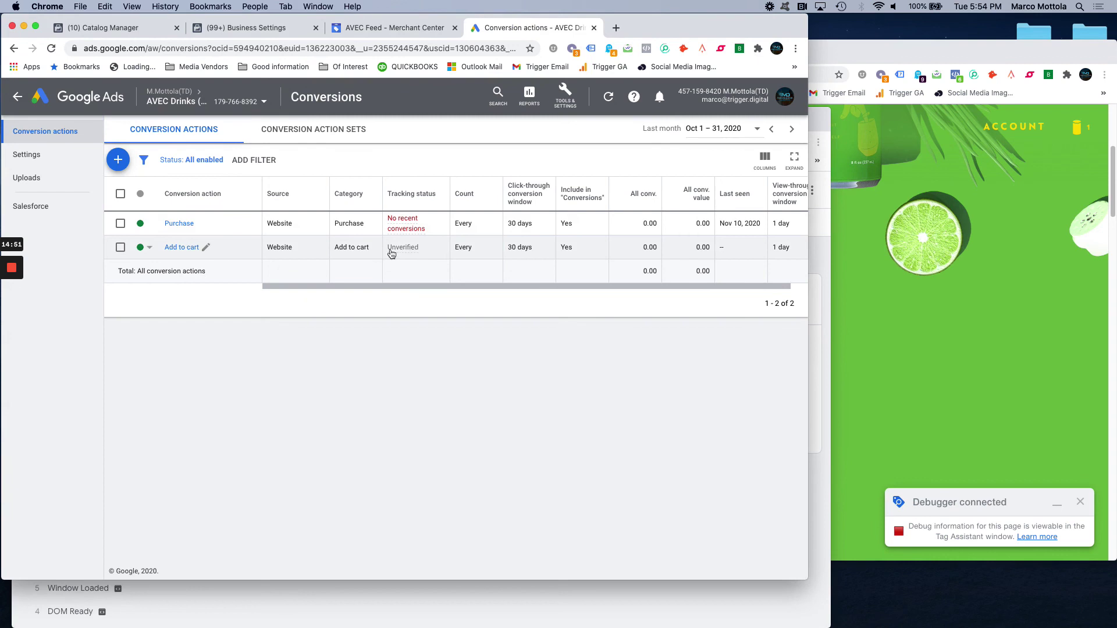
left_click(51, 51)
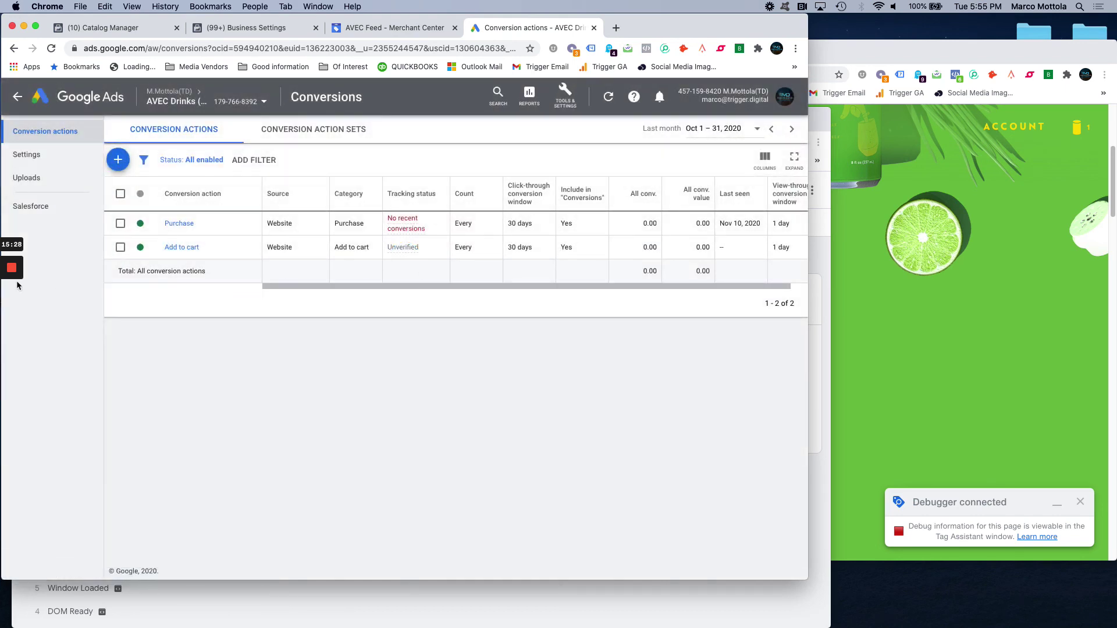
mouse_move(13, 283)
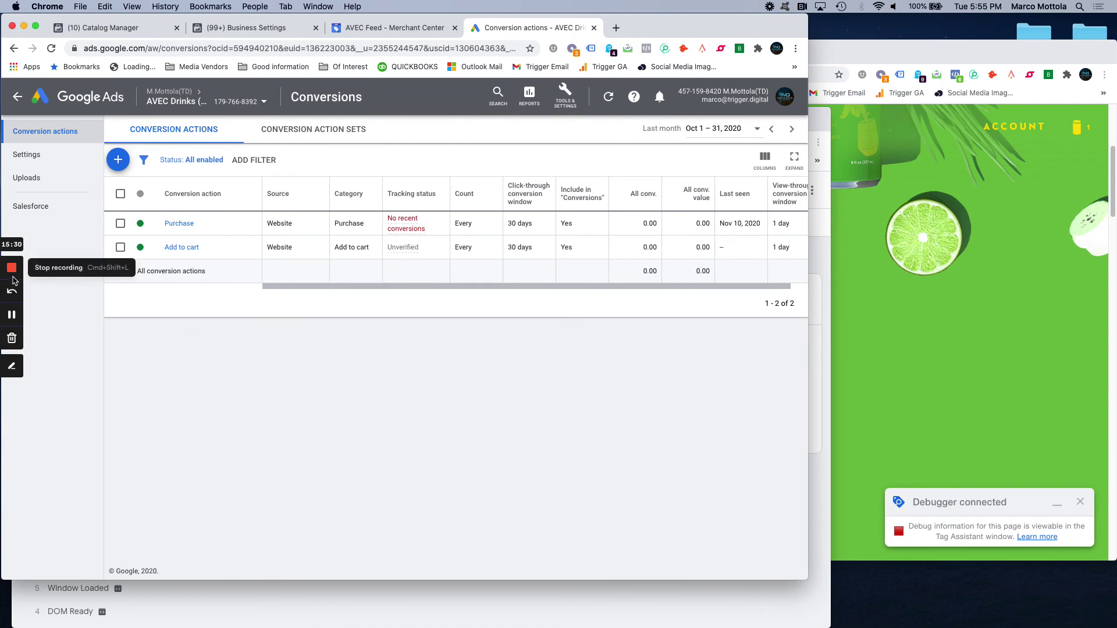